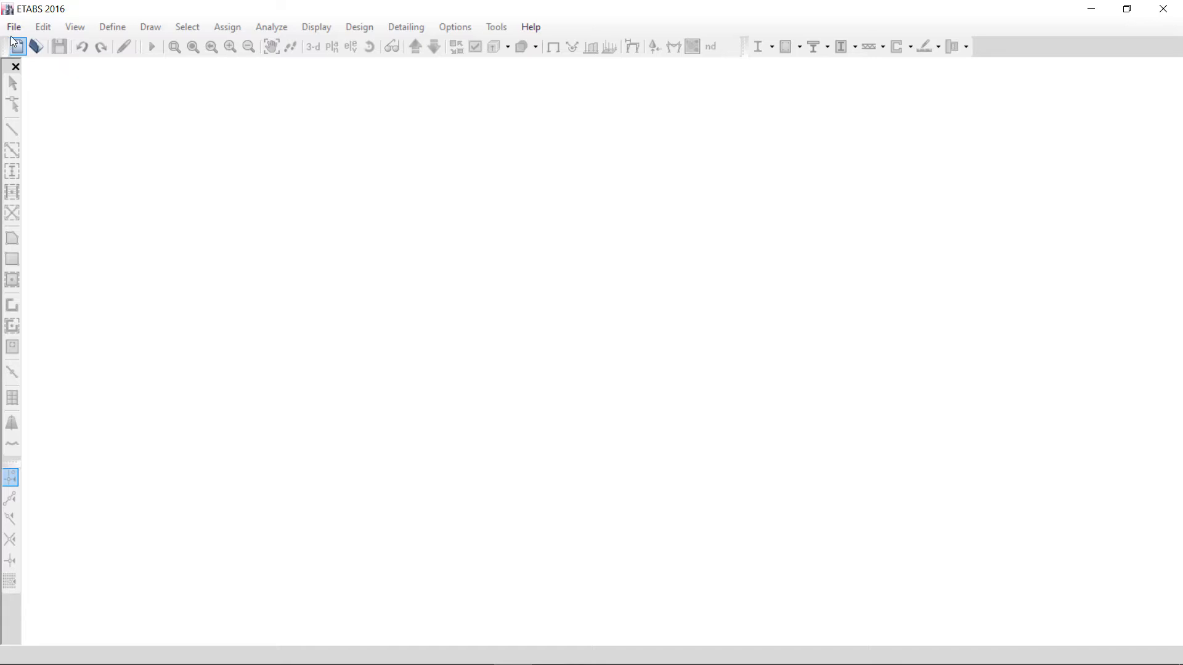
Start a new model using built-in settings with U.S. Customary display units and the ACI 318-14 concrete design code.
click(14, 26)
click(39, 46)
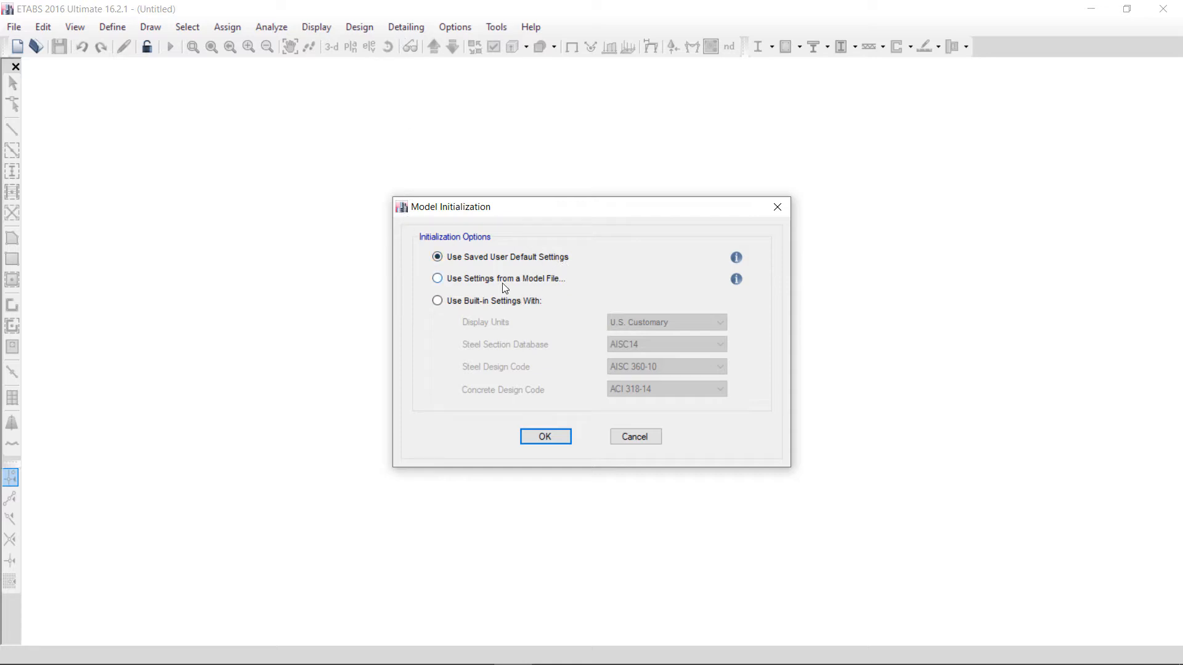
click(479, 286)
click(476, 303)
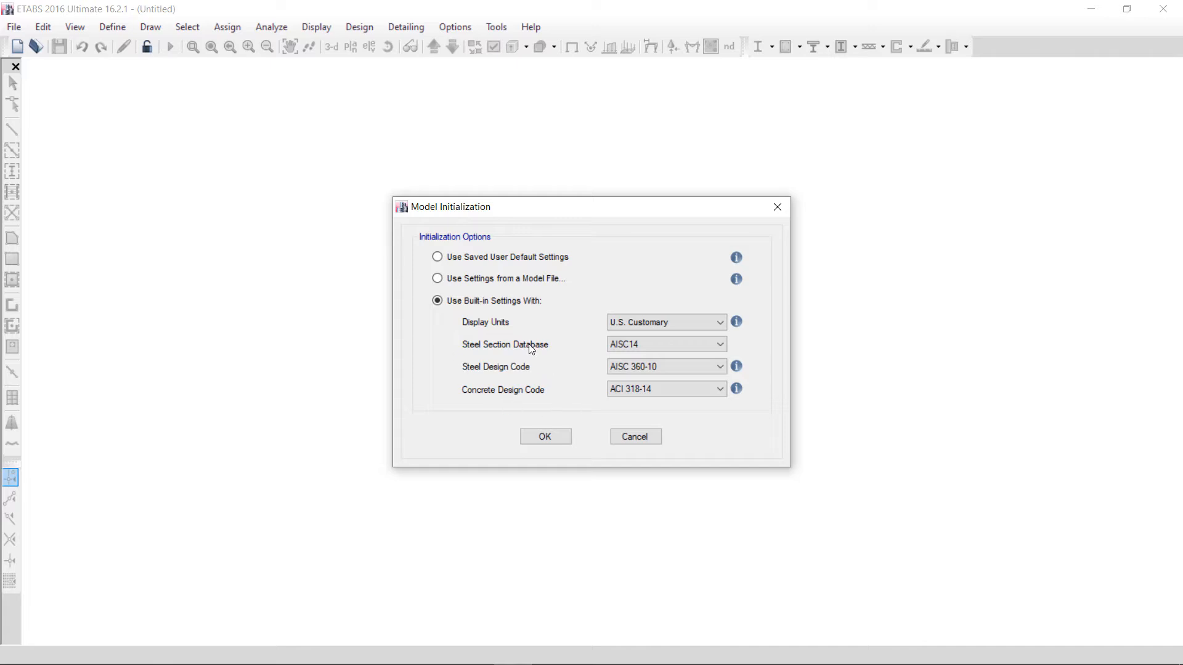
mouse_move(473, 654)
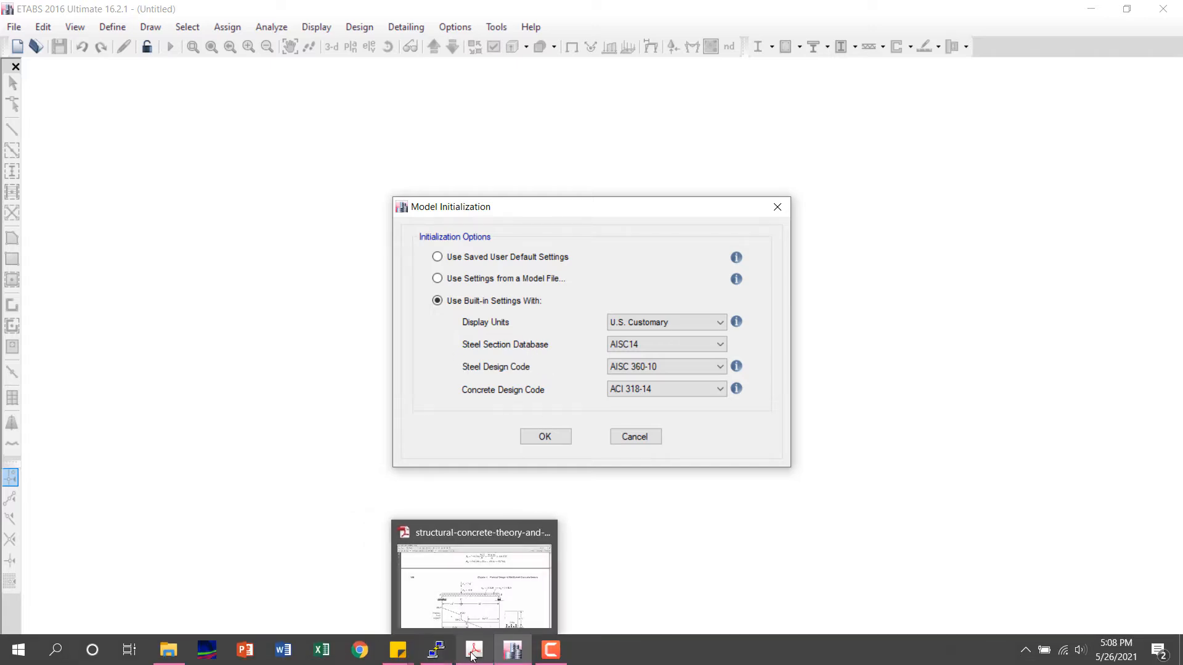
click(648, 323)
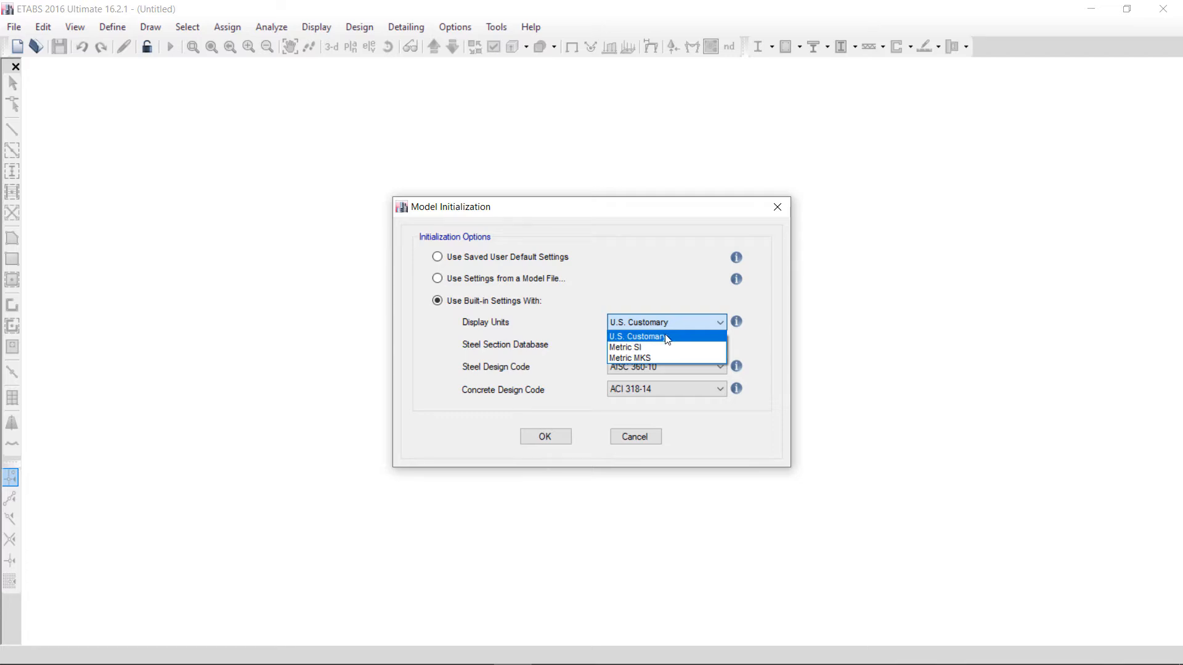
click(667, 337)
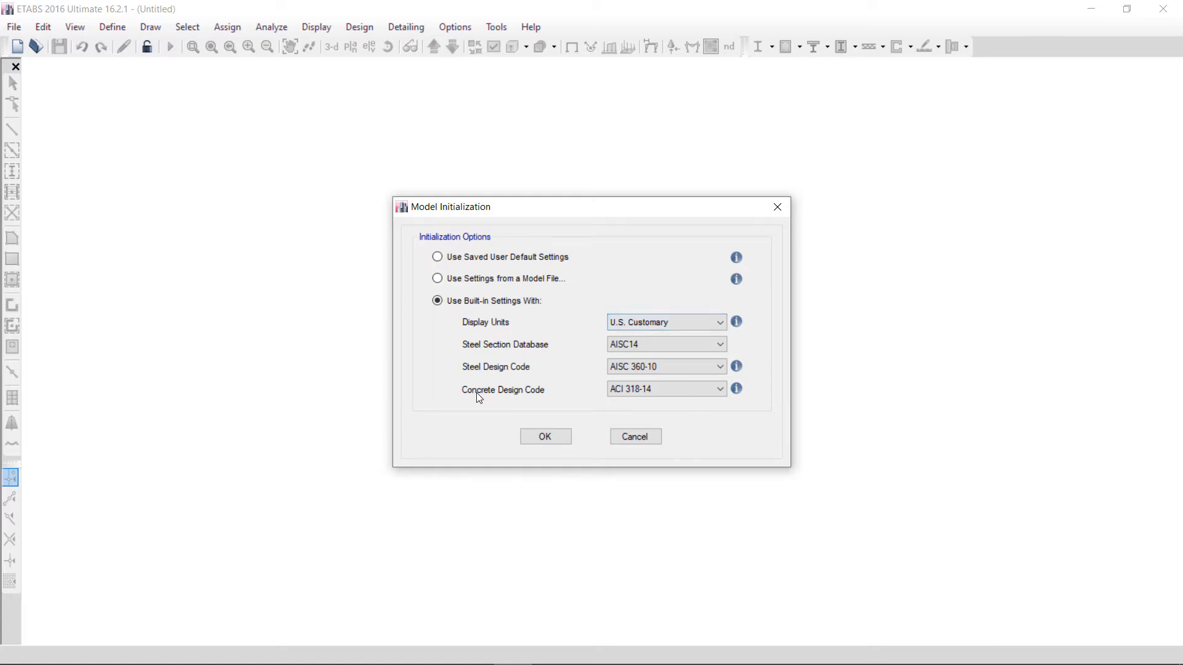
click(660, 389)
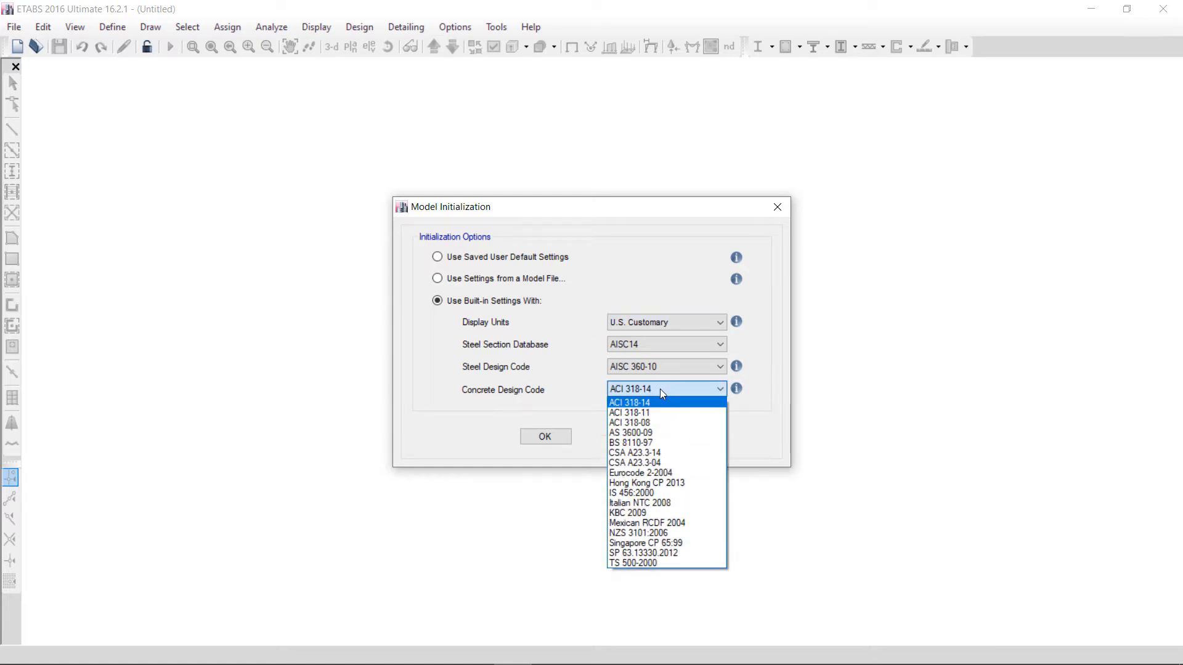
click(660, 390)
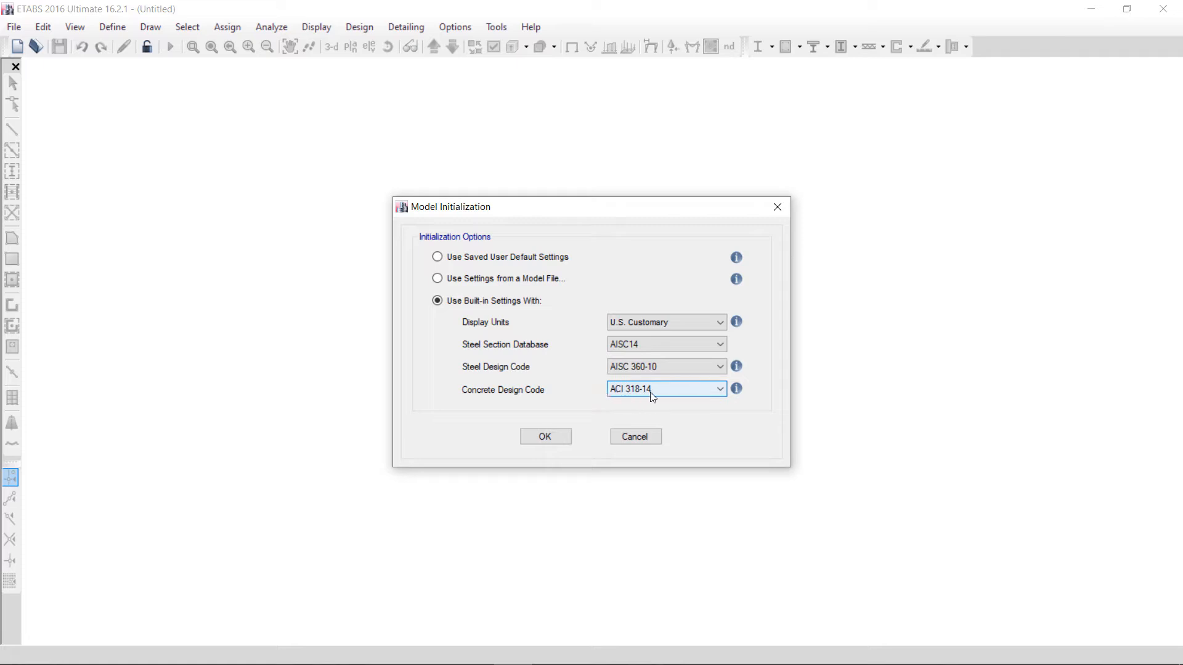
click(542, 439)
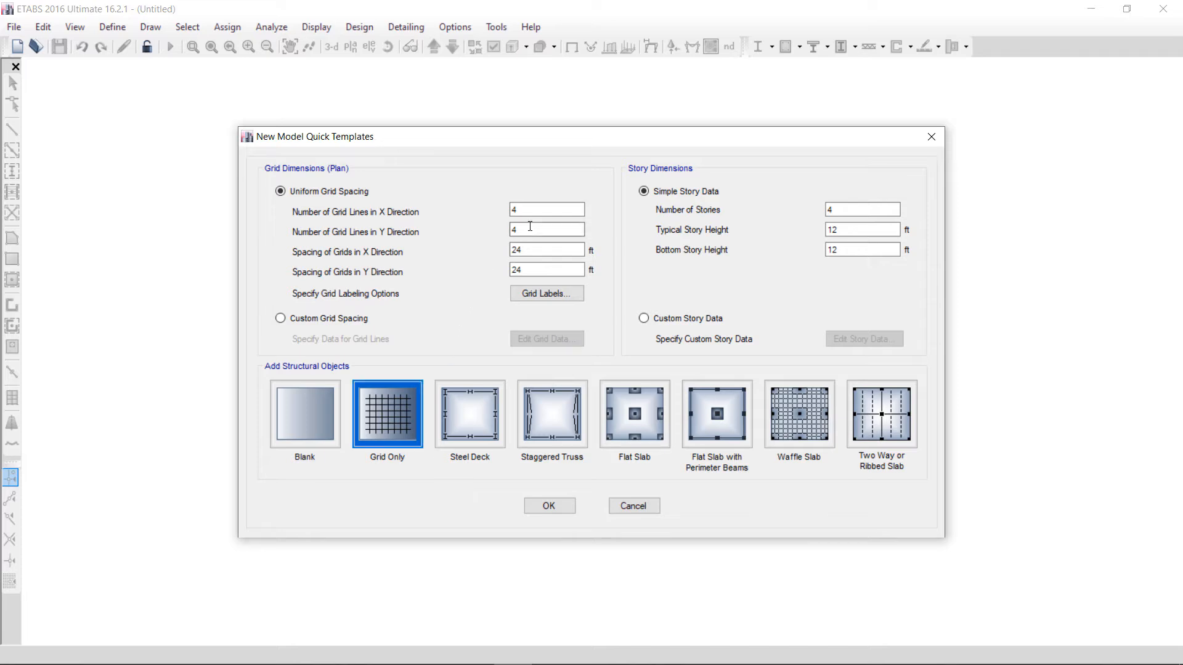
Set a uniform grid of 2 lines in X and 2 in Y, spaced 30 ft in X and 2 ft in Y.
drag(530, 214, 472, 214)
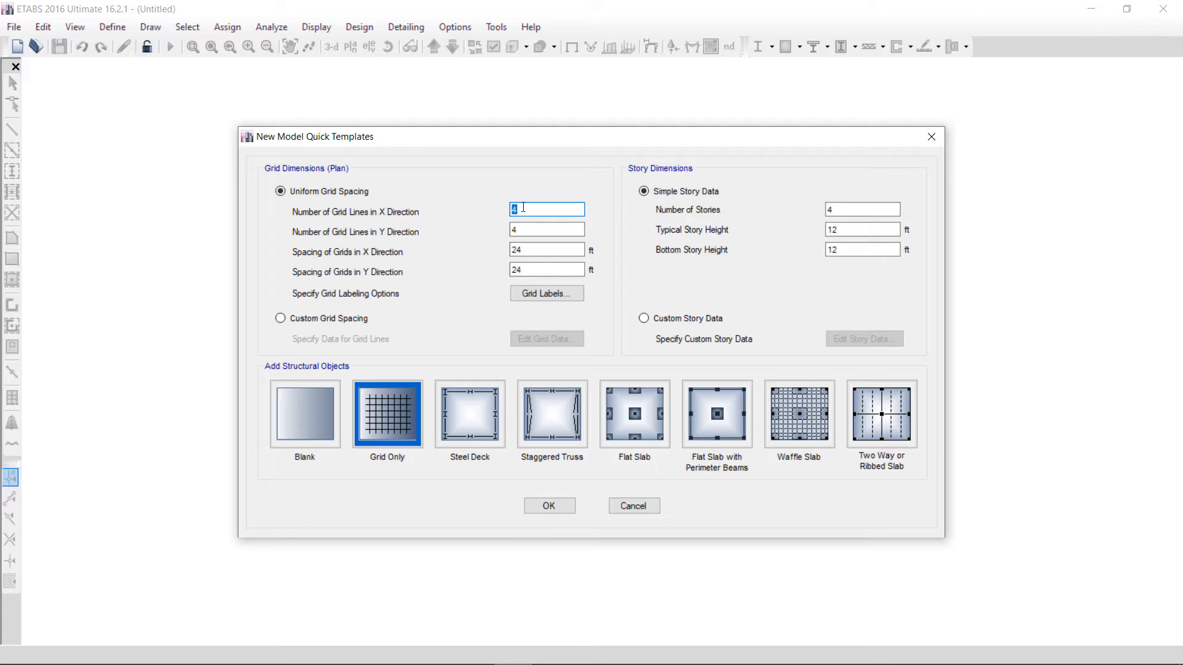
drag(523, 225, 456, 234)
text(2)
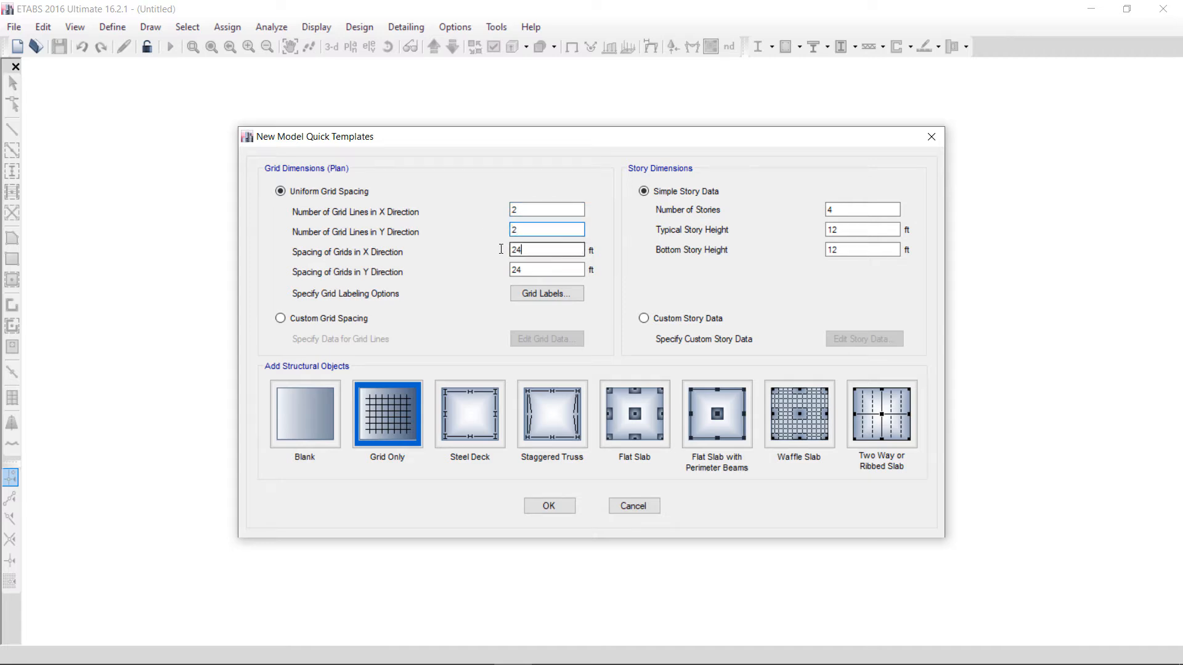
drag(524, 249, 468, 249)
text(30)
key(Tab)
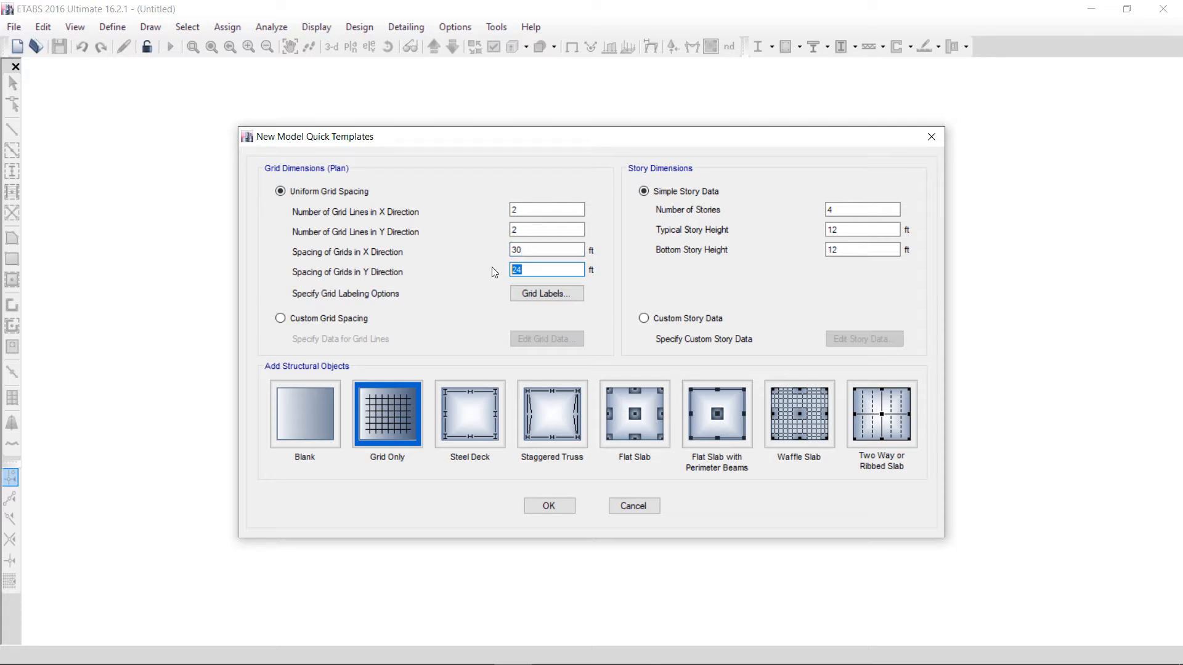
text(2)
drag(529, 251, 505, 254)
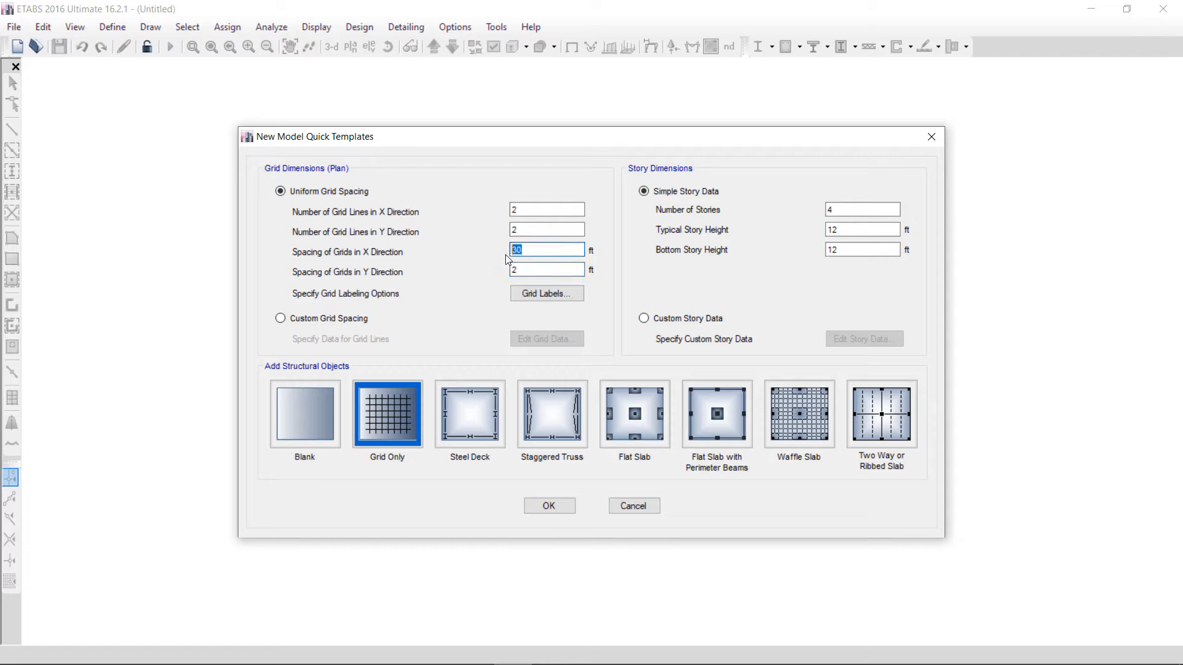
click(538, 252)
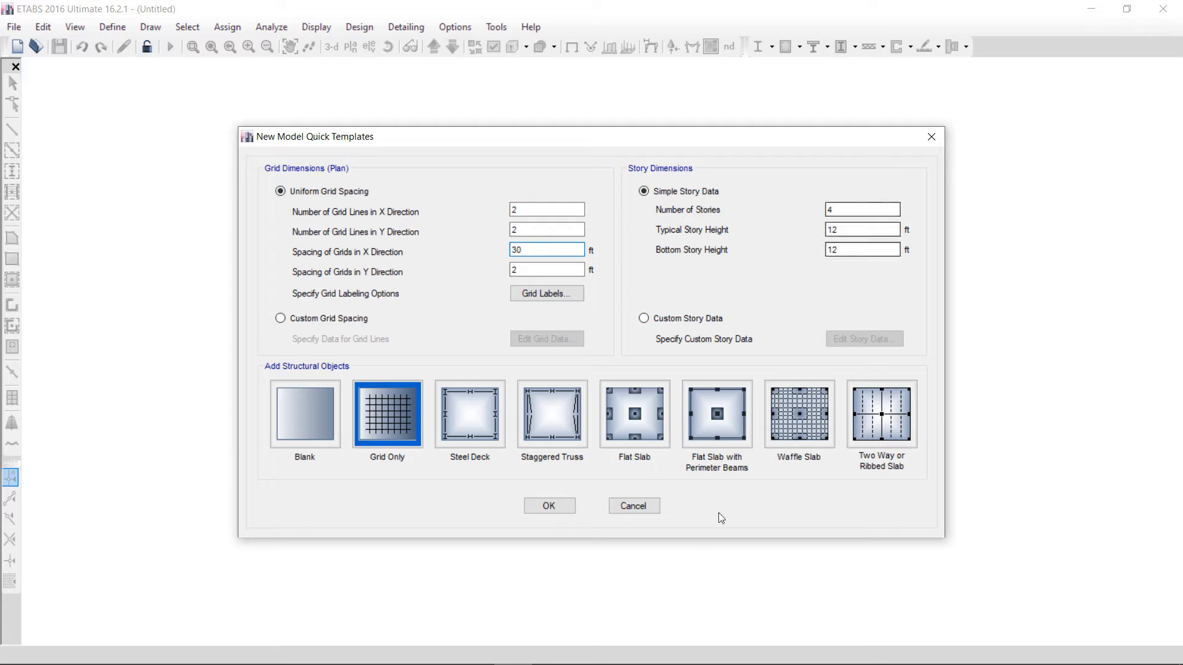
Set the number of stories to 1 and create the model with the Grid Only template.
drag(847, 211, 798, 209)
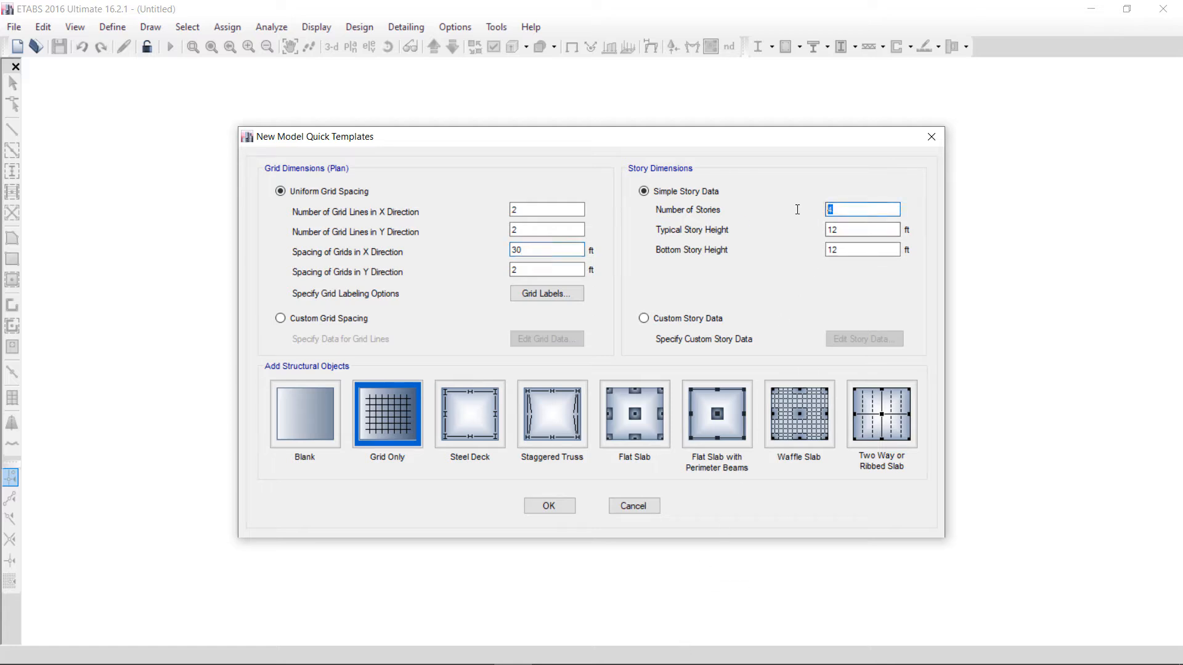
text(1)
click(388, 434)
click(544, 510)
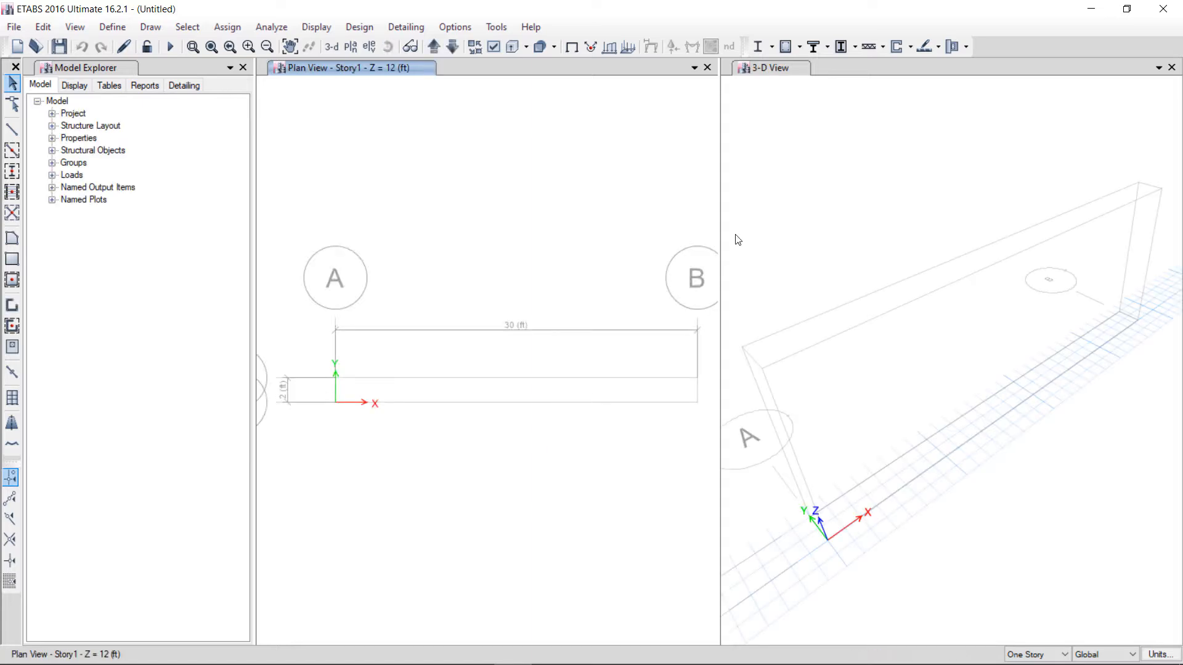
Close the 3-D view, leaving only the Story1 plan view open.
click(758, 104)
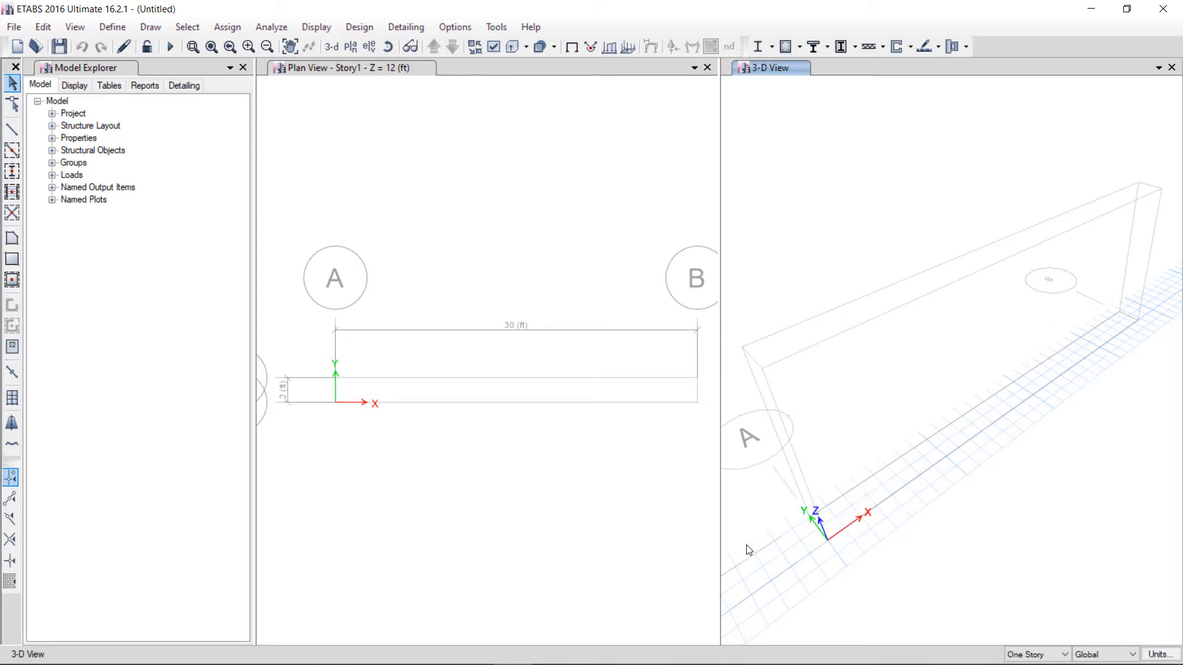
click(519, 430)
scroll(520, 431, down, 4)
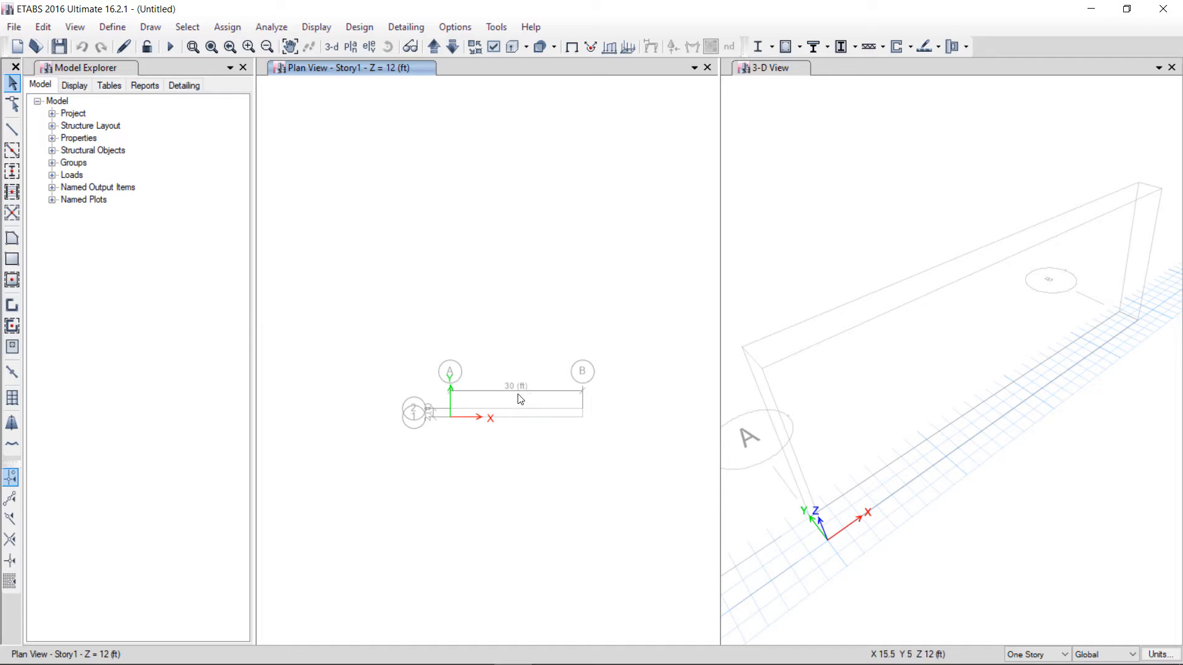
scroll(520, 399, up, 3)
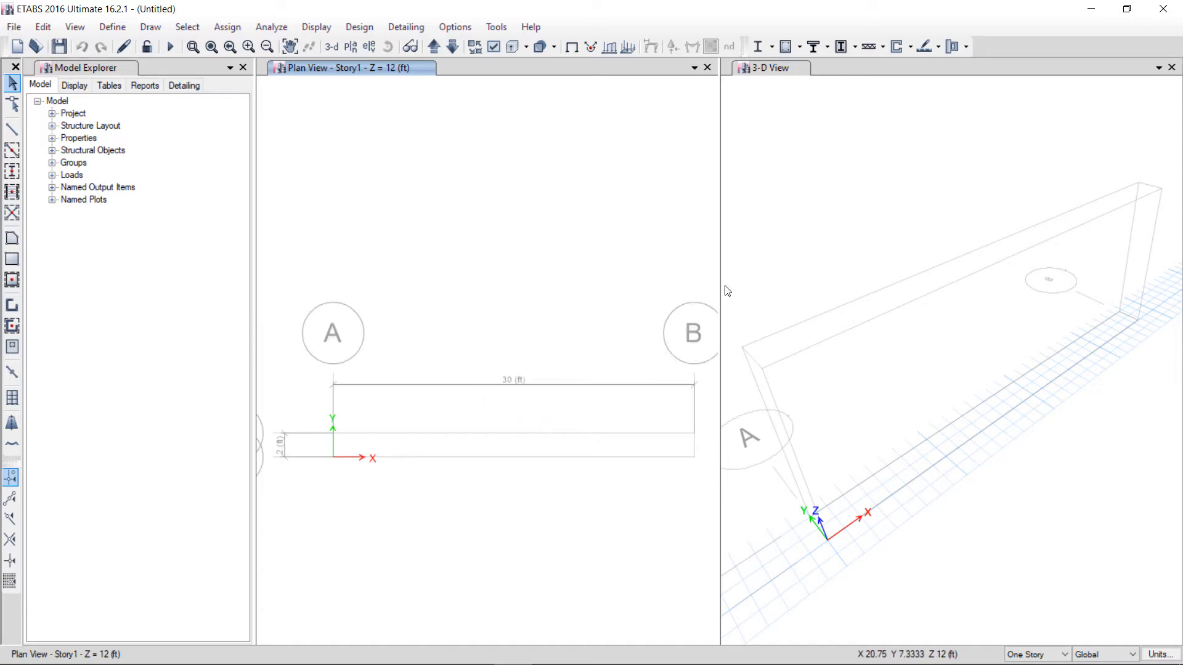
click(842, 201)
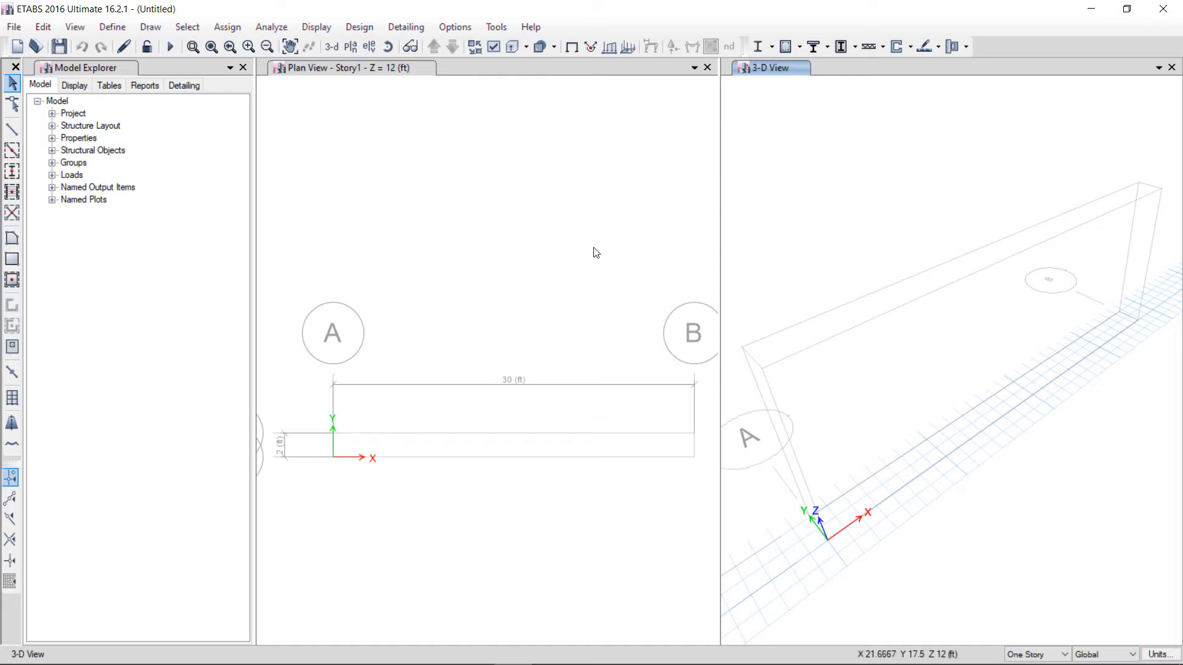
click(1171, 68)
scroll(609, 300, down, 3)
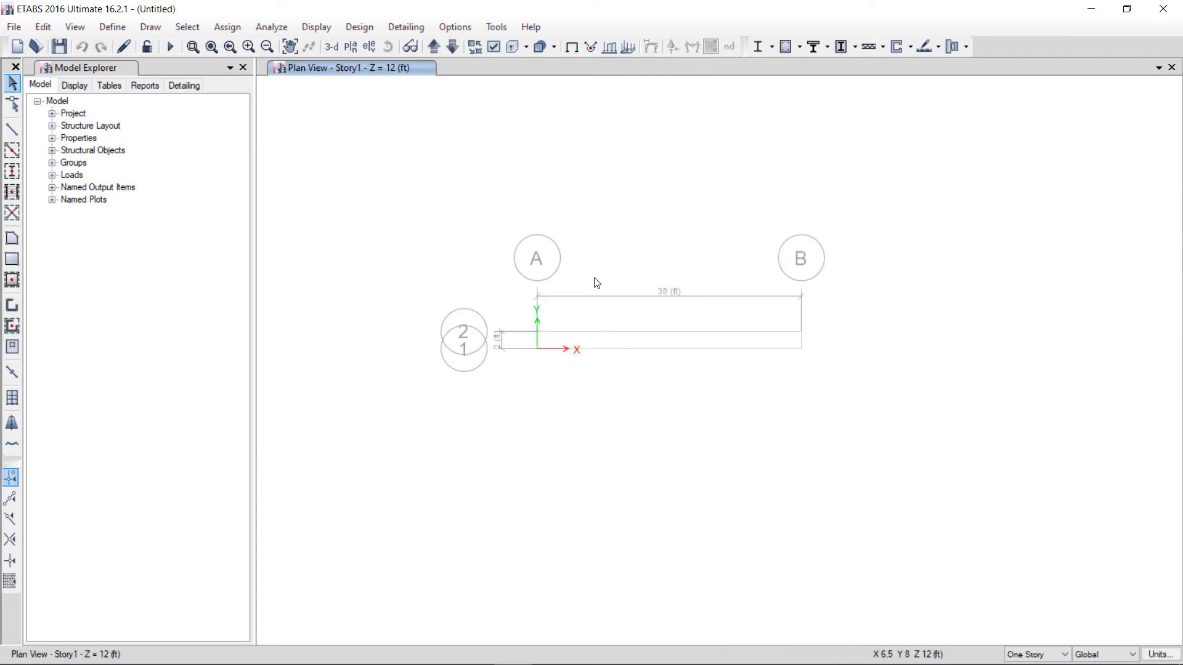
scroll(597, 282, up, 3)
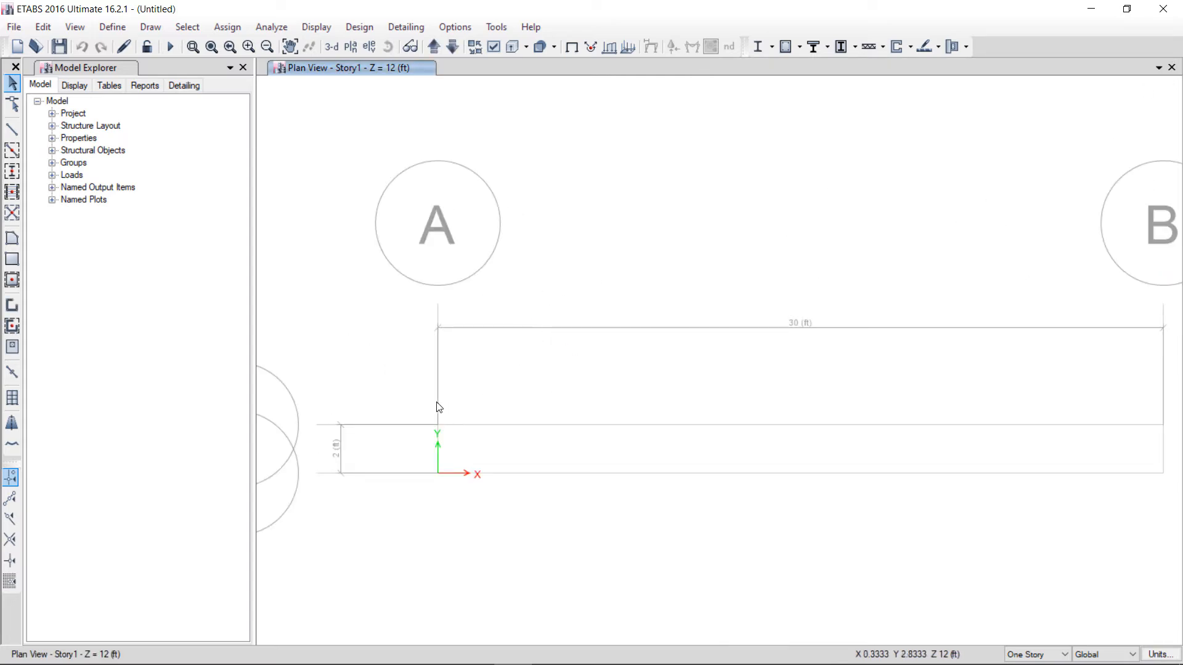
Begin defining a new material property for the United States region with Concrete as the material type.
click(112, 27)
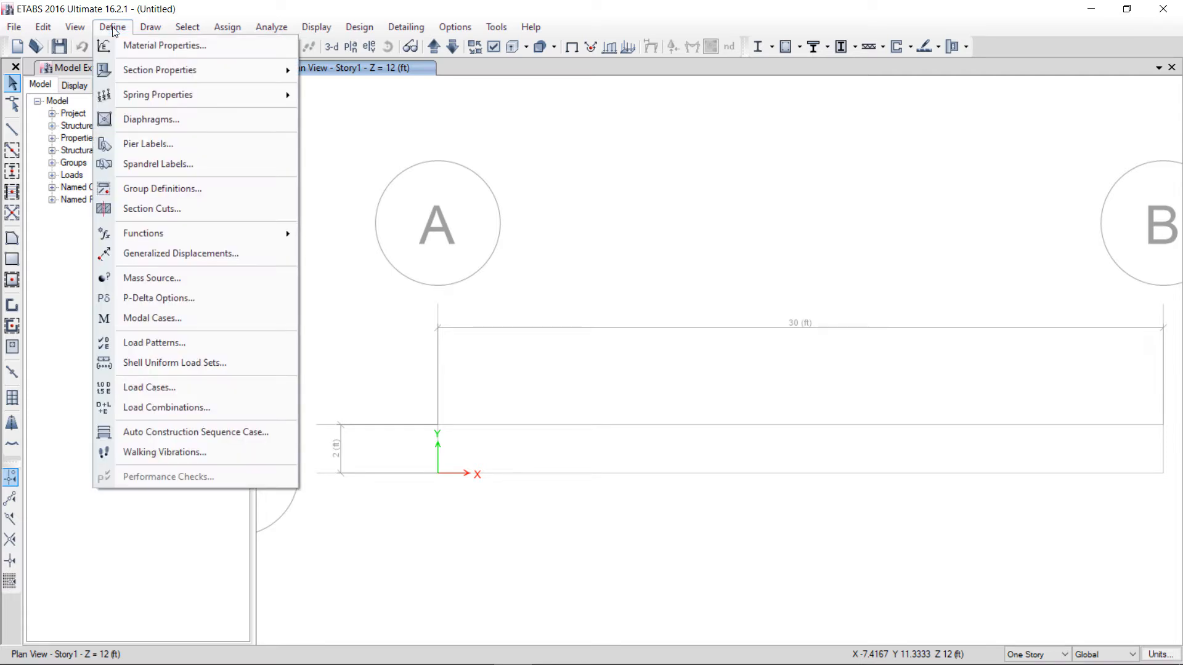
click(133, 45)
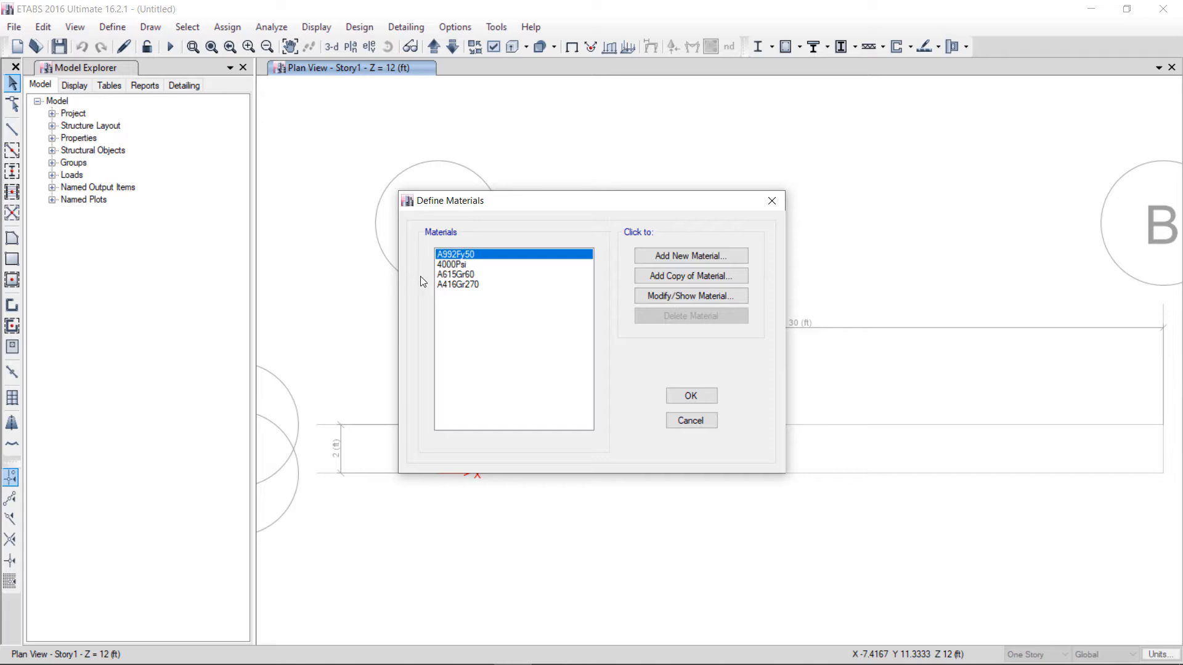
click(471, 265)
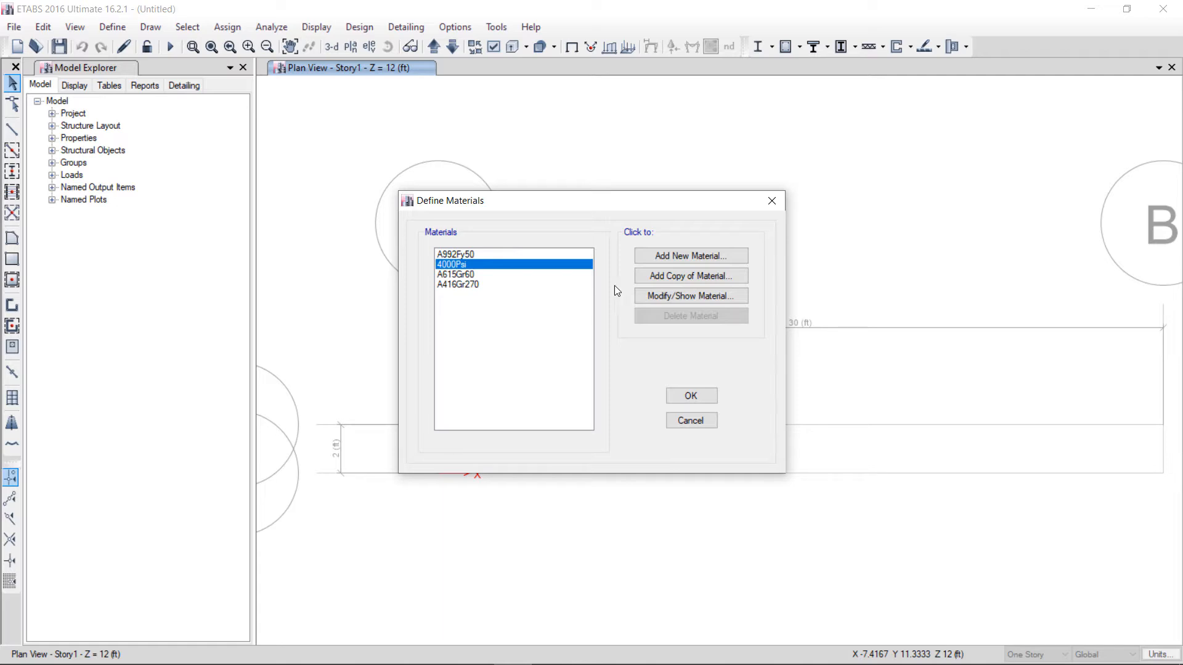
click(679, 257)
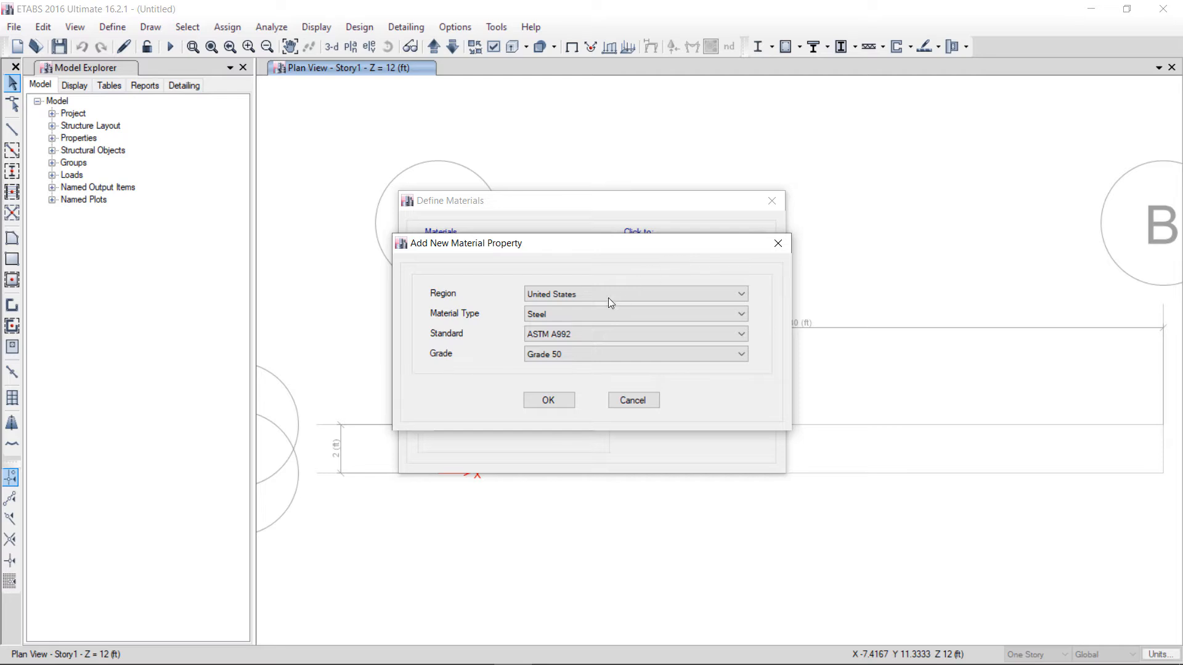
click(580, 313)
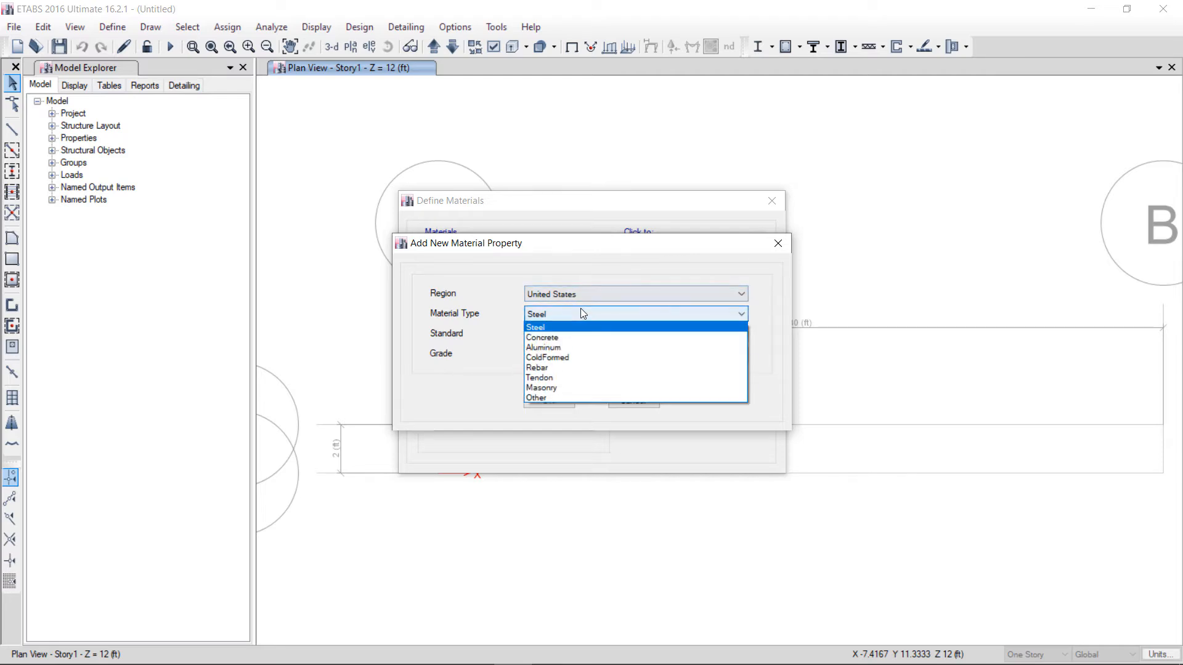
click(578, 338)
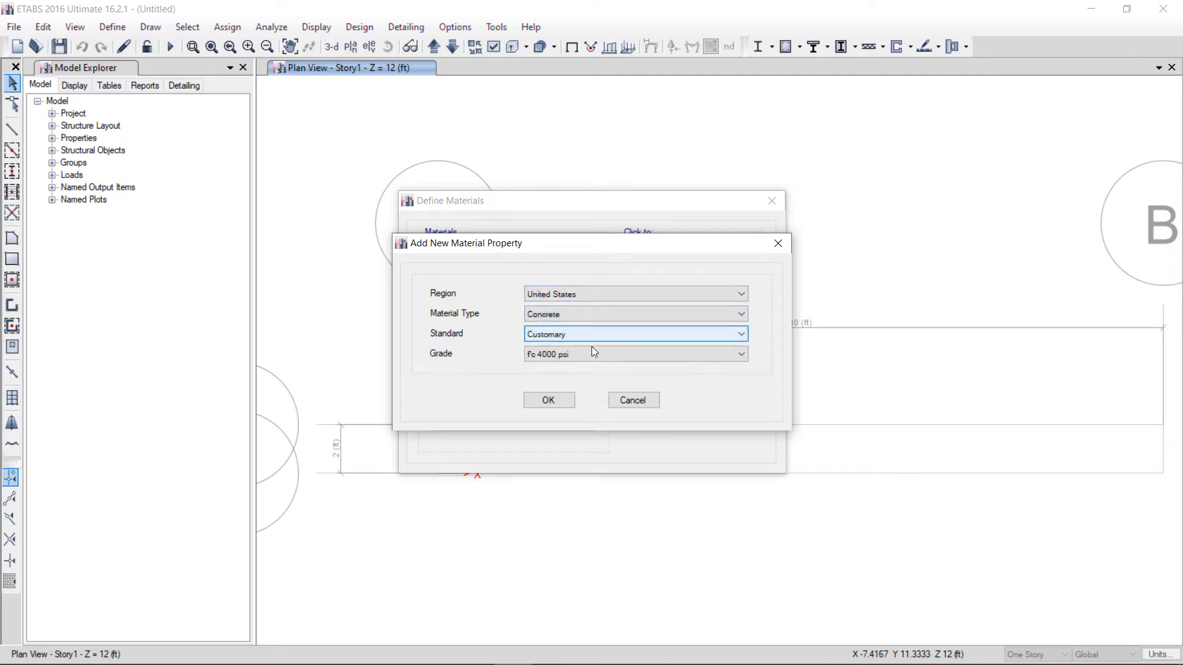
Use the Customary standard and the f'c 4000 psi grade for the new concrete, and accept the selection.
click(563, 356)
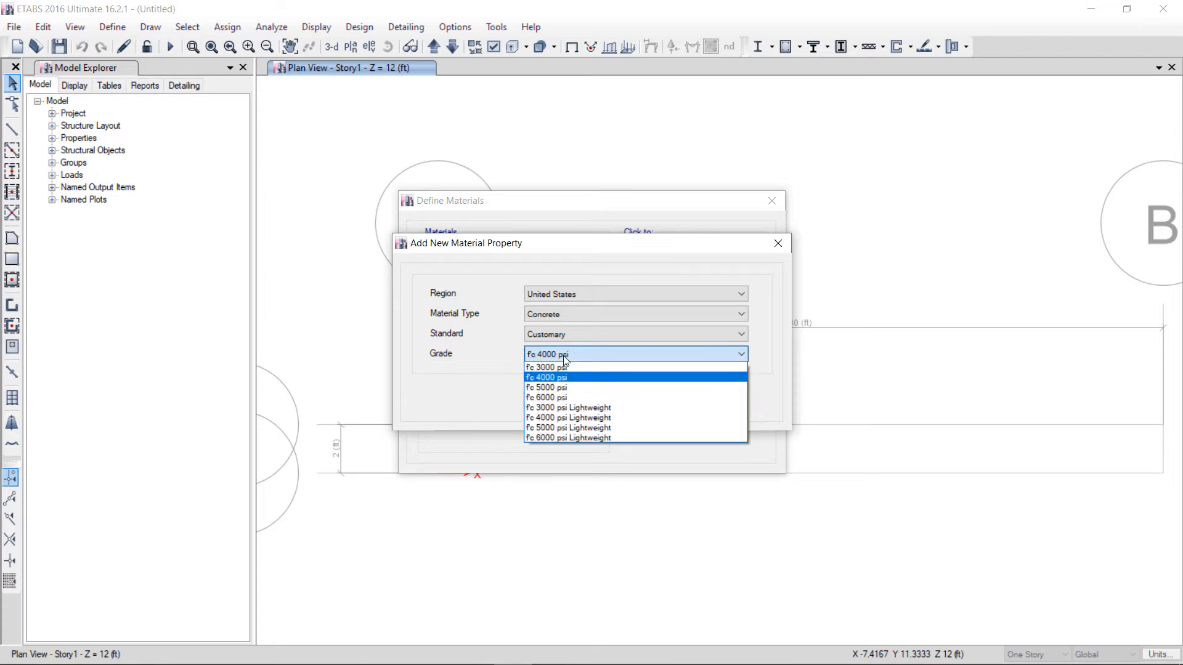
click(563, 356)
click(563, 331)
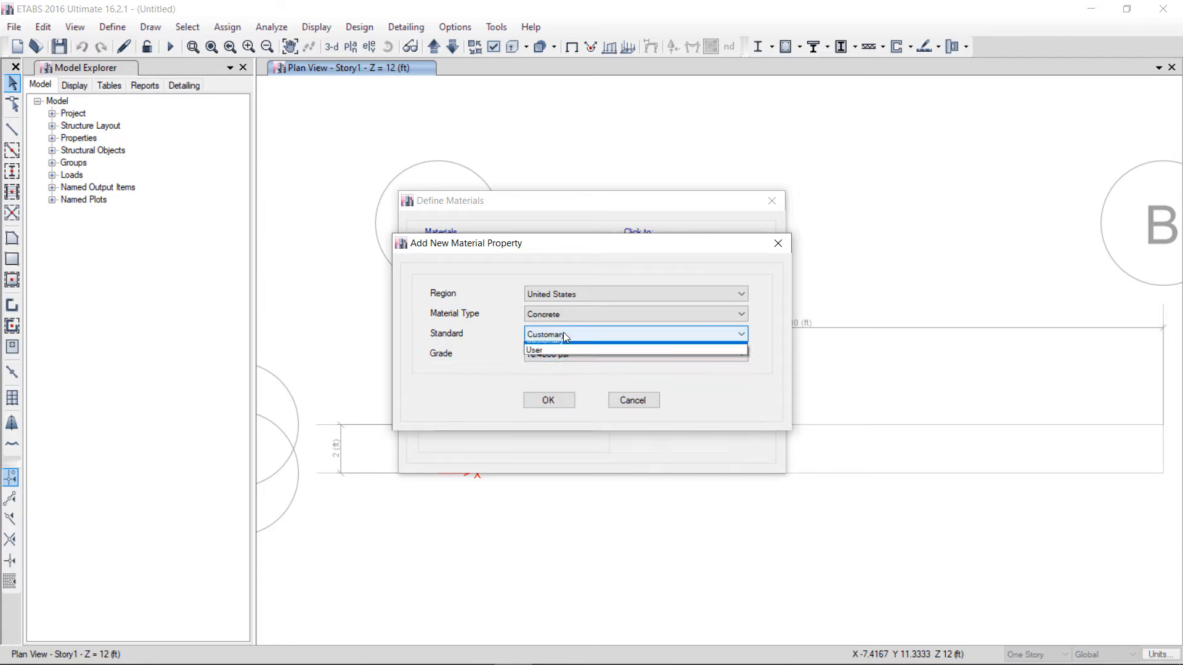
click(555, 359)
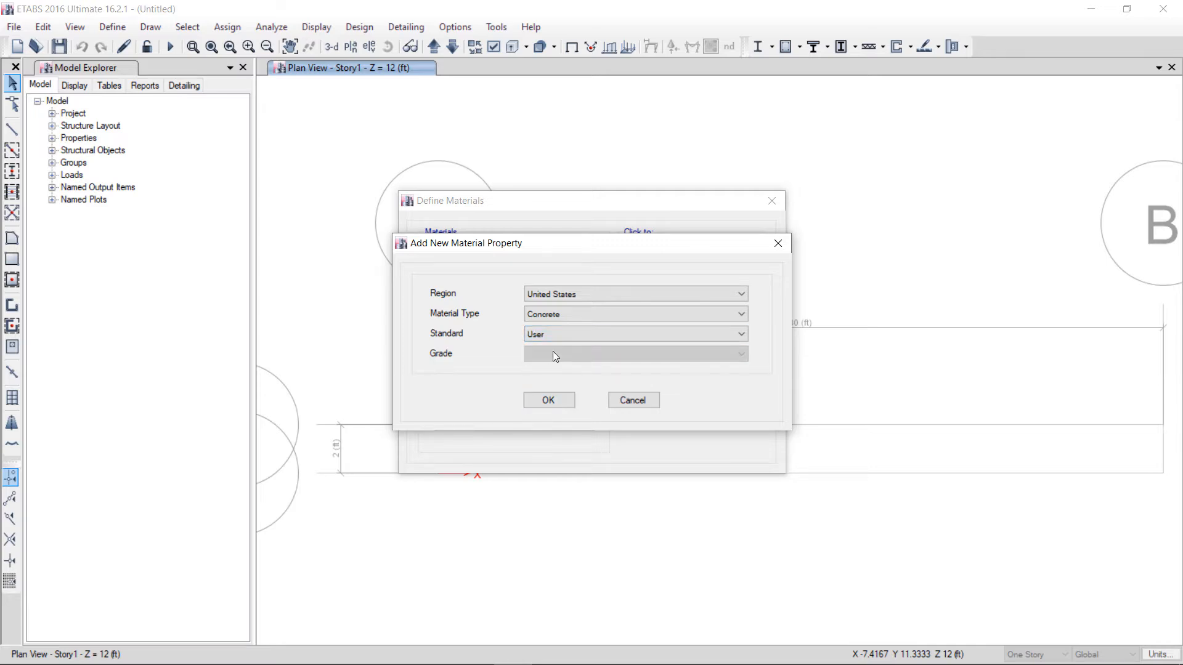
click(561, 334)
click(554, 348)
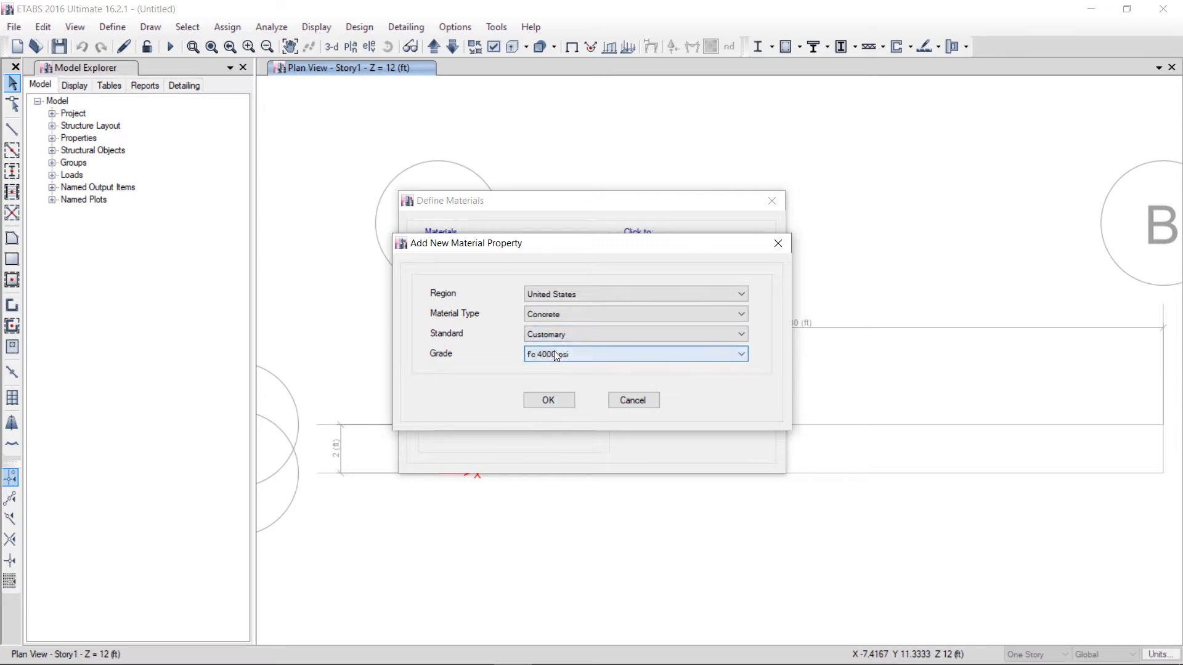
click(547, 402)
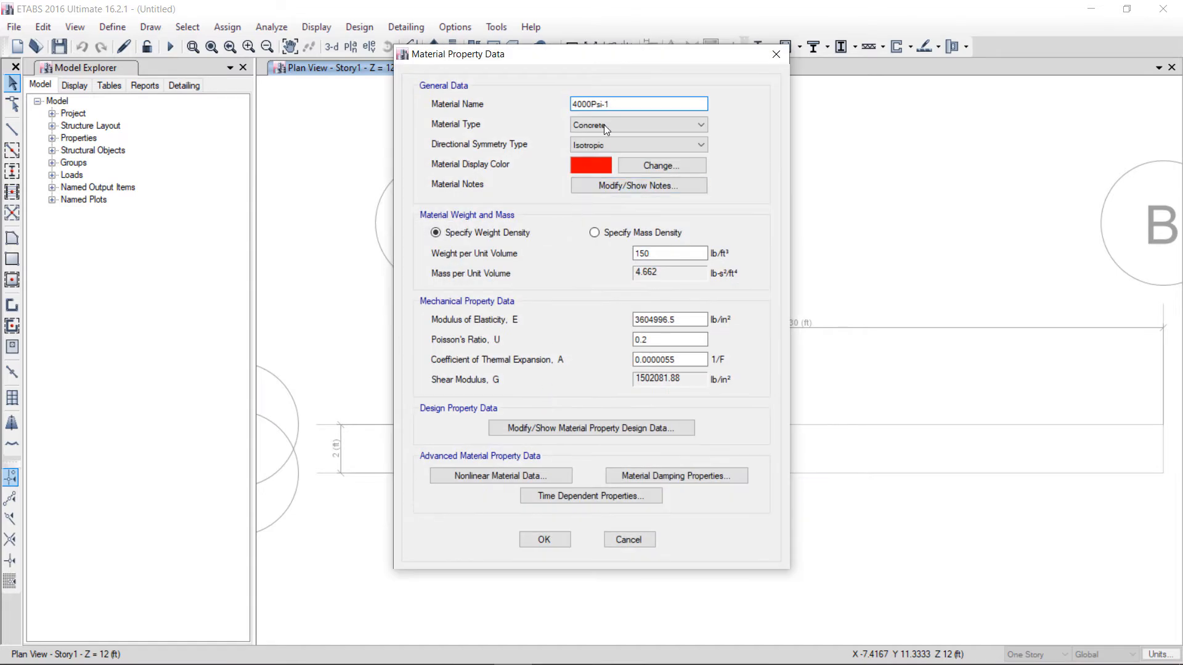
Name the new concrete material fc'=4000Psi.
text(fc'=)
key(End)
key(BackSpace)
key(BackSpace)
Check the specified concrete compressive strength in the material's design property data.
click(591, 428)
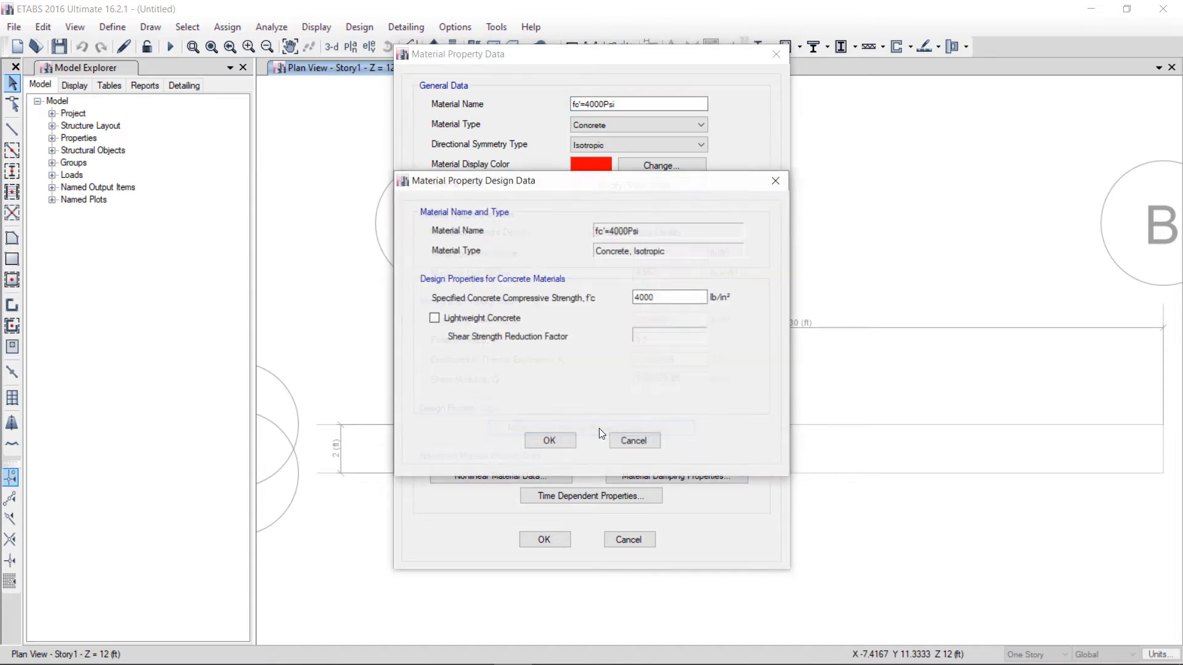
double_click(666, 298)
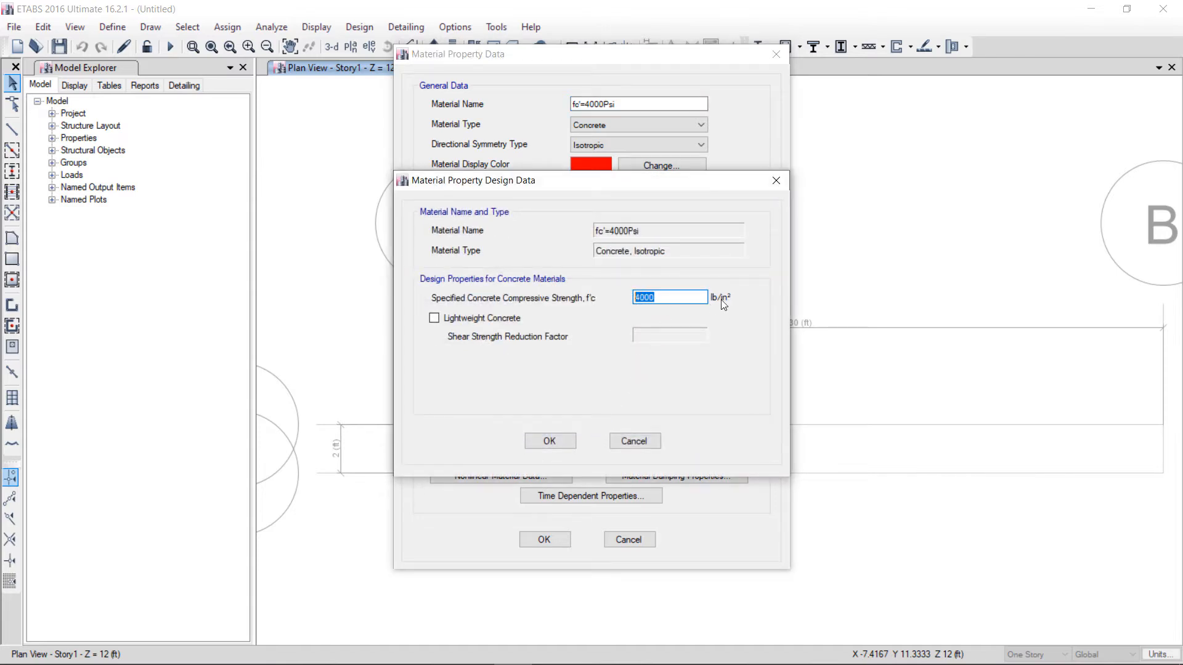
click(551, 440)
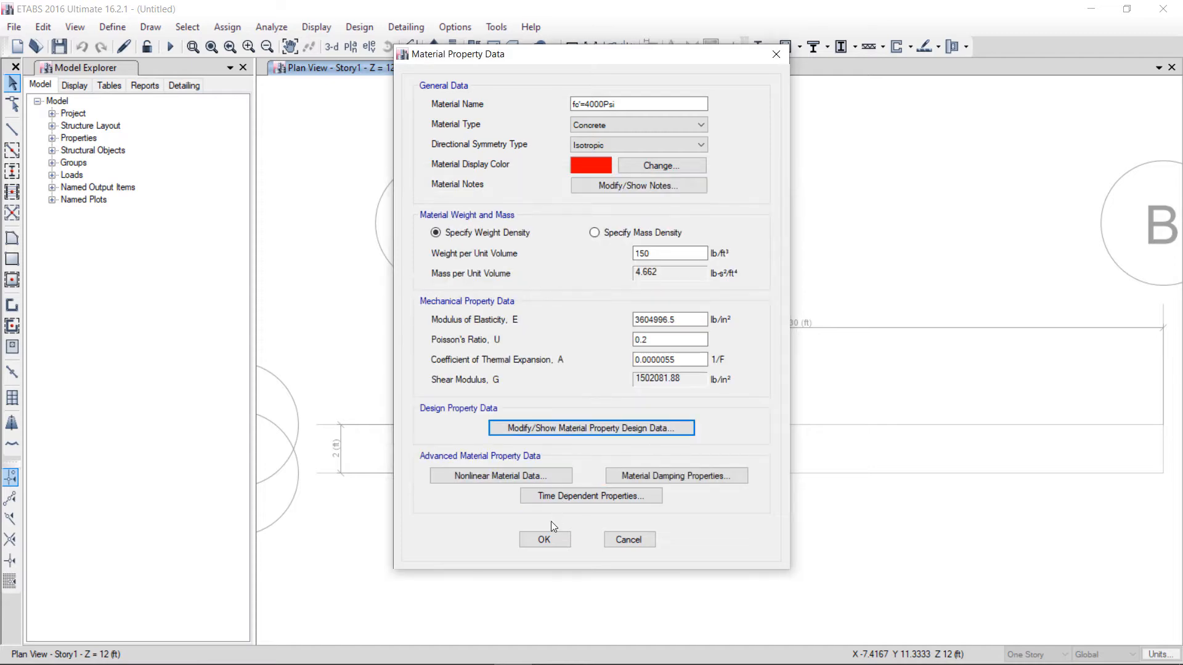
Save the concrete material and add a new United States Rebar material using the ASTM A615 standard and Grade 60.
click(545, 540)
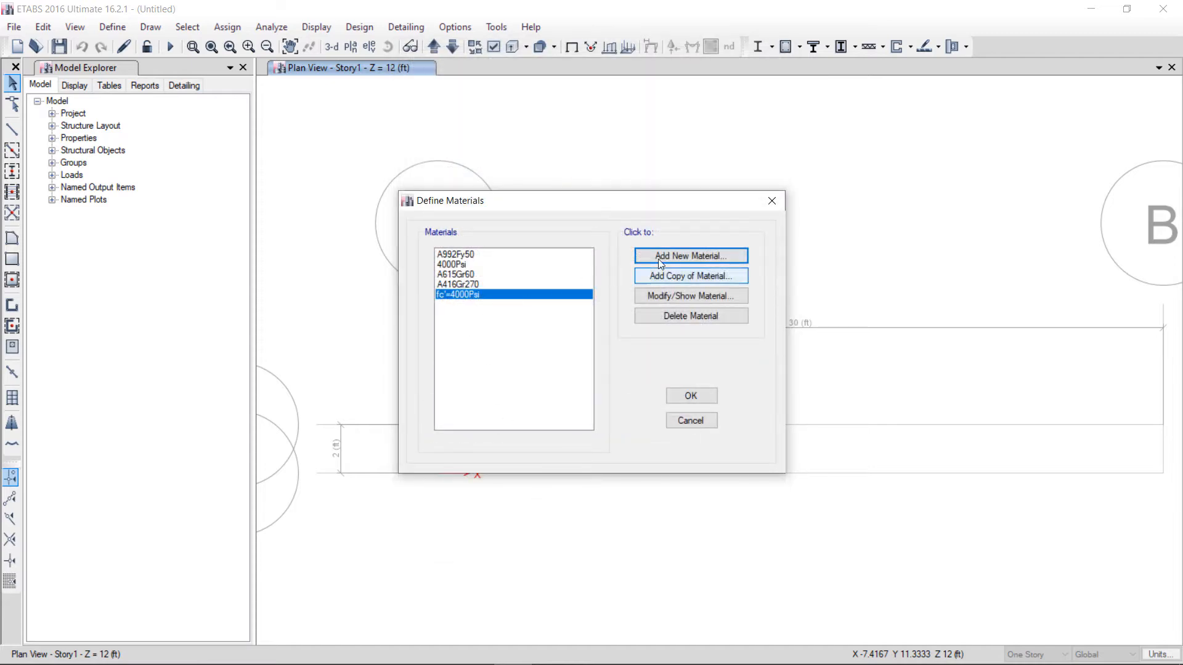
click(685, 254)
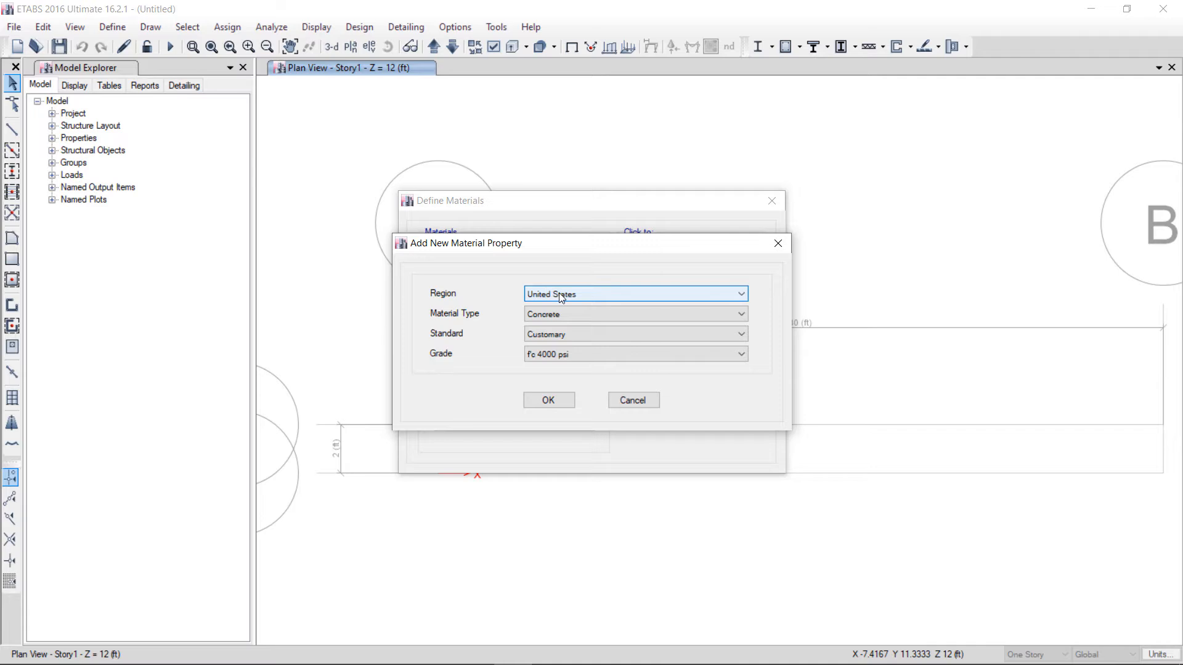
click(559, 313)
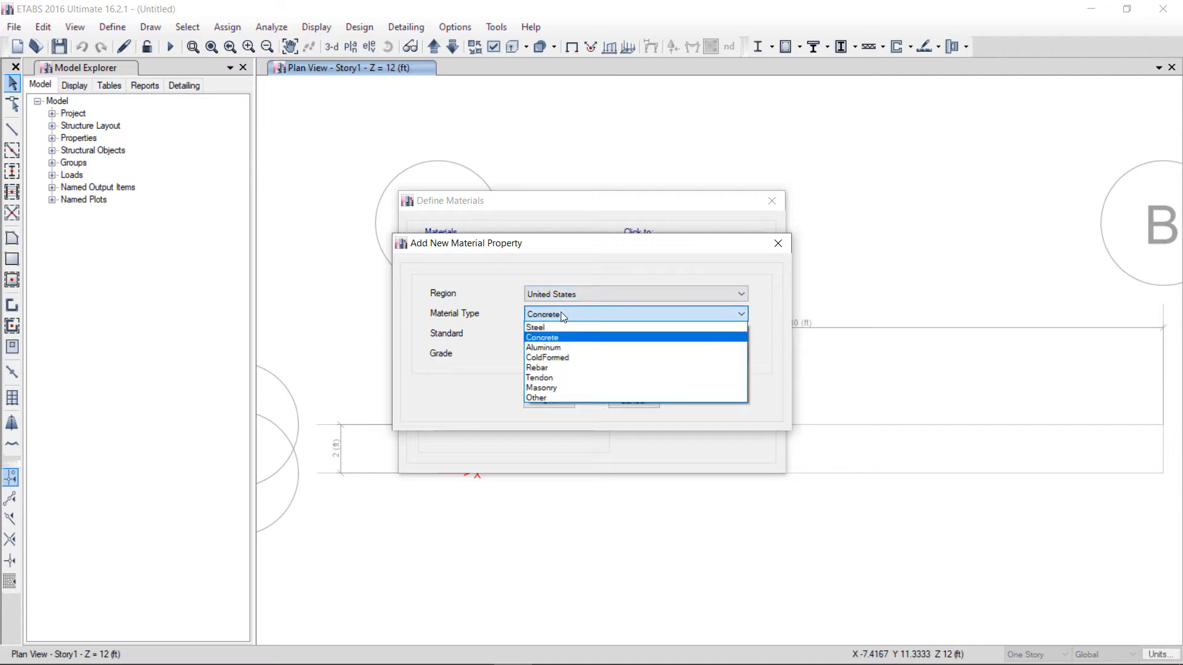
click(550, 367)
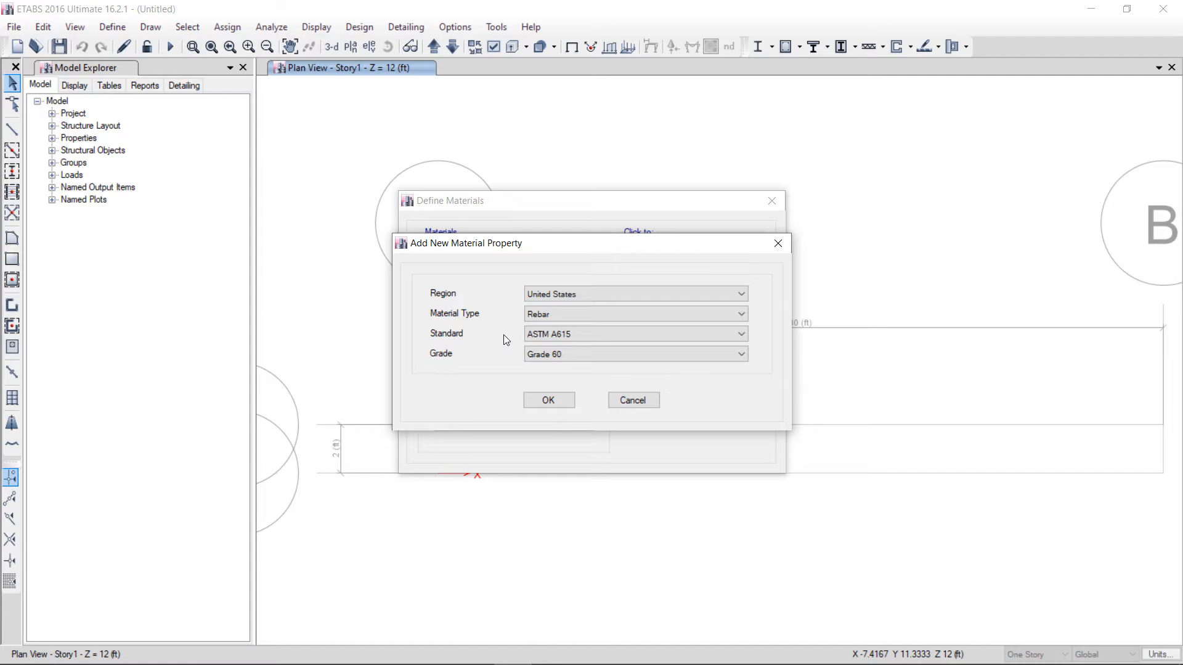
click(559, 350)
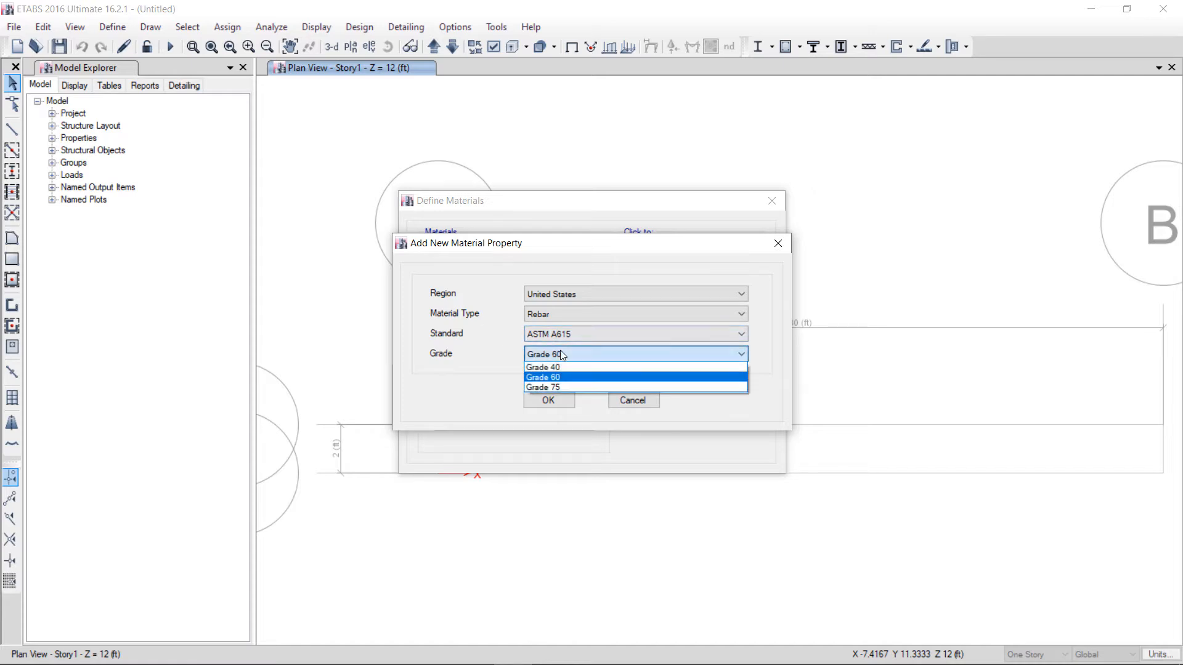
click(535, 376)
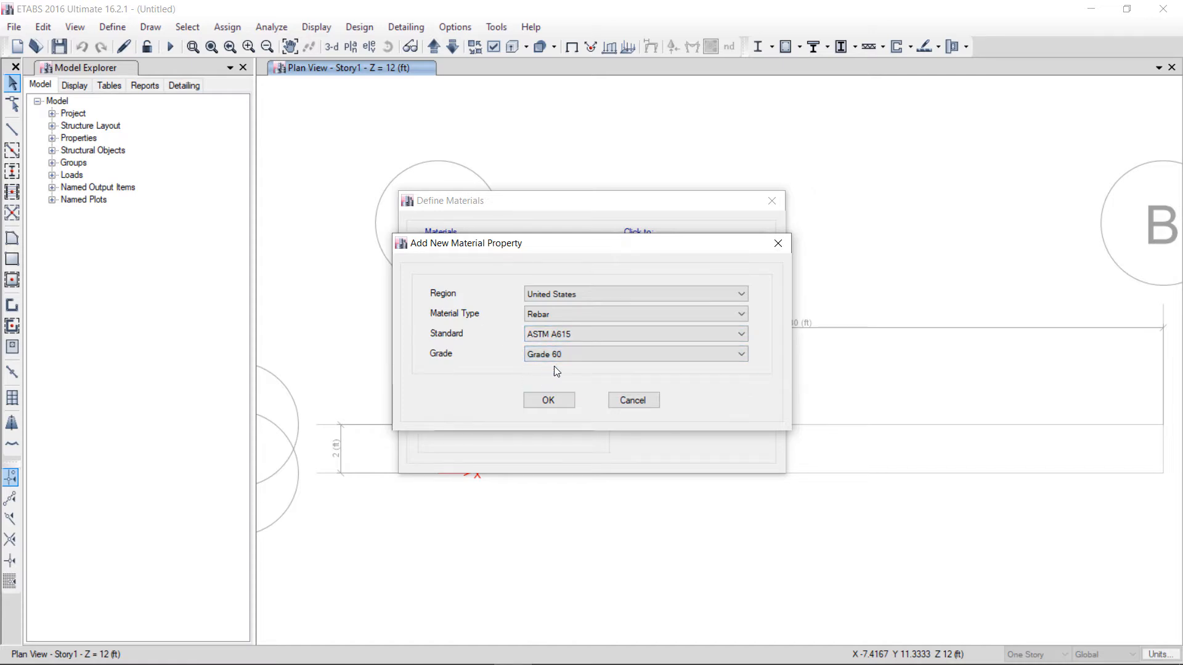
click(547, 401)
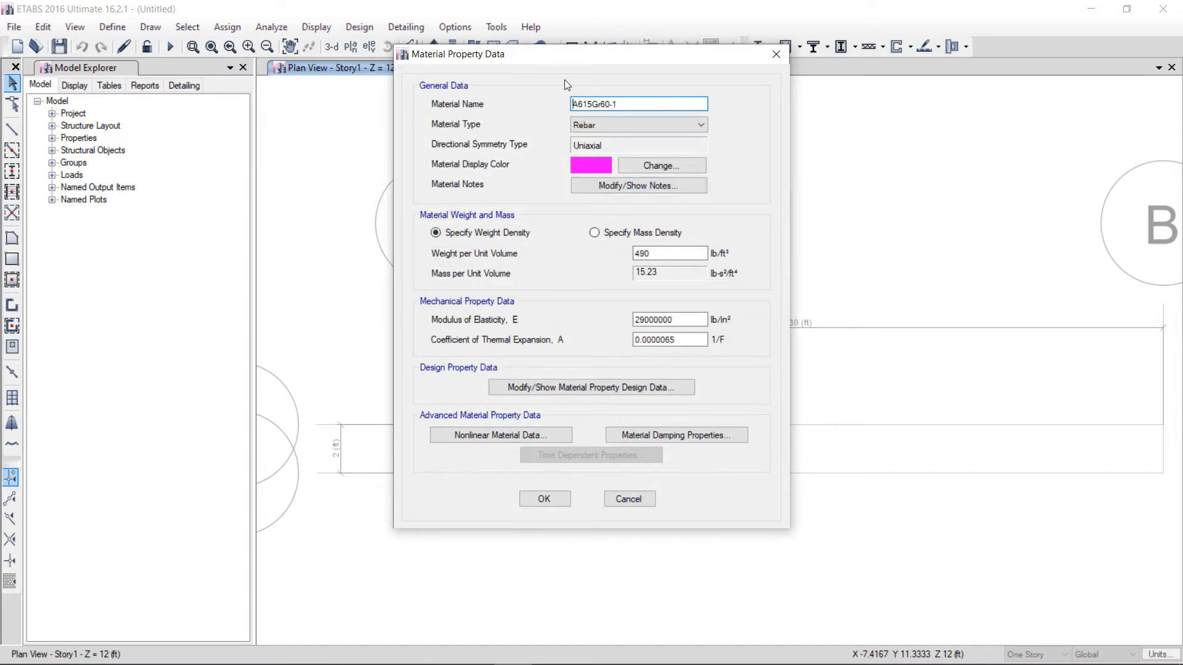
Name the new rebar material fy =60 Ksi.
text(fy =)
key(shift+Right)
key(shift+Right)
key(shift+Right)
key(shift+Right)
key(Delete)
text(Ksi)
key(Left)
key(Left)
key(Left)
Check the rebar's yield and tensile strengths in its design property data, and accept the material definitions.
click(611, 387)
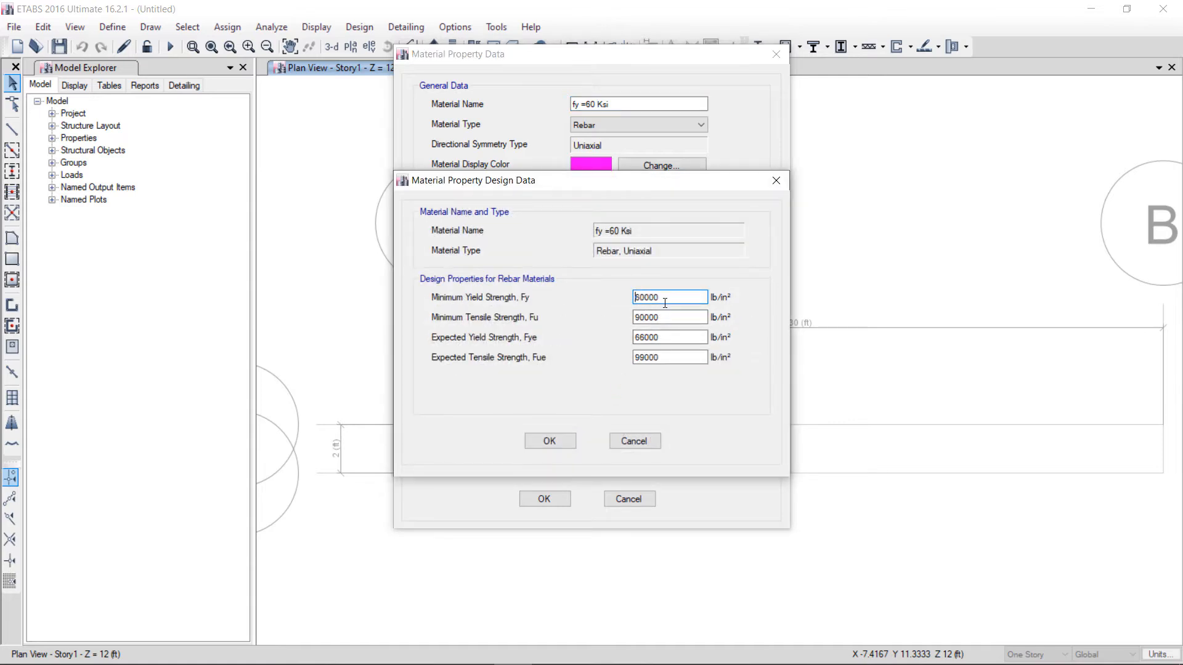
double_click(655, 298)
drag(668, 319, 630, 318)
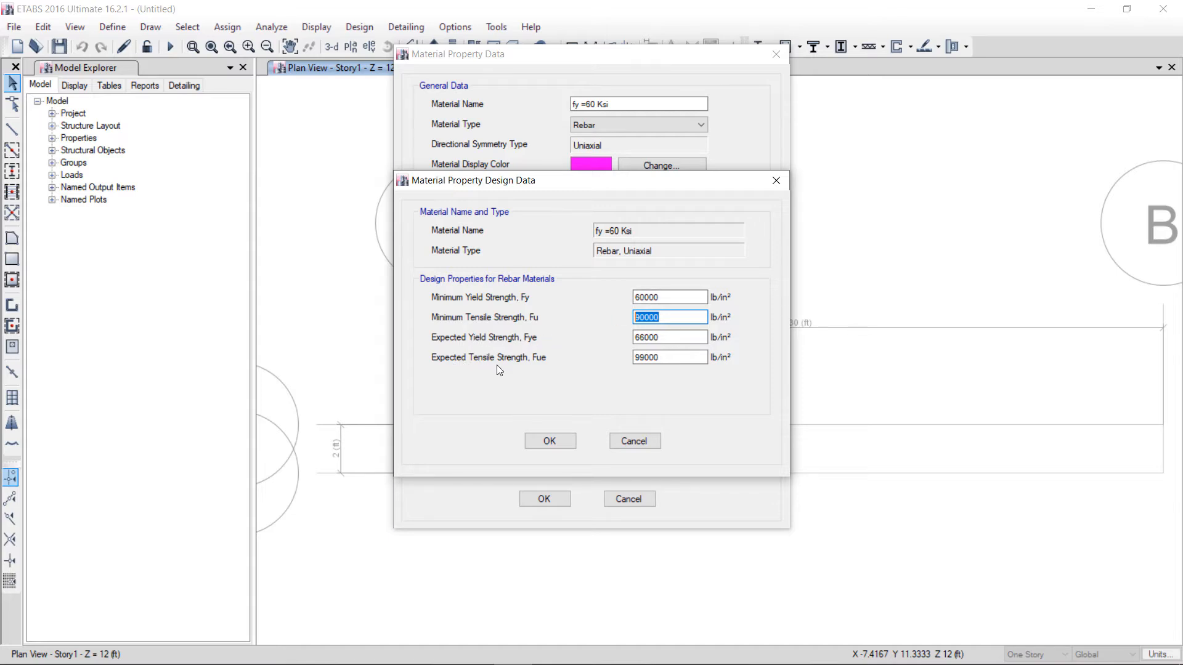
click(687, 358)
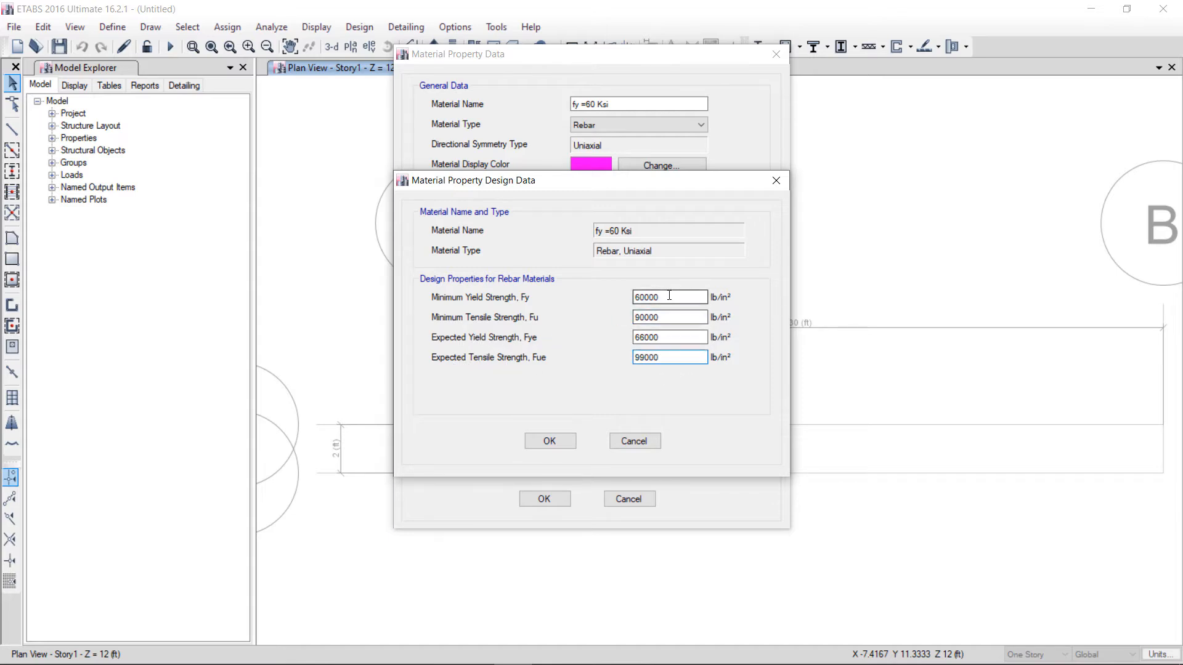
click(669, 296)
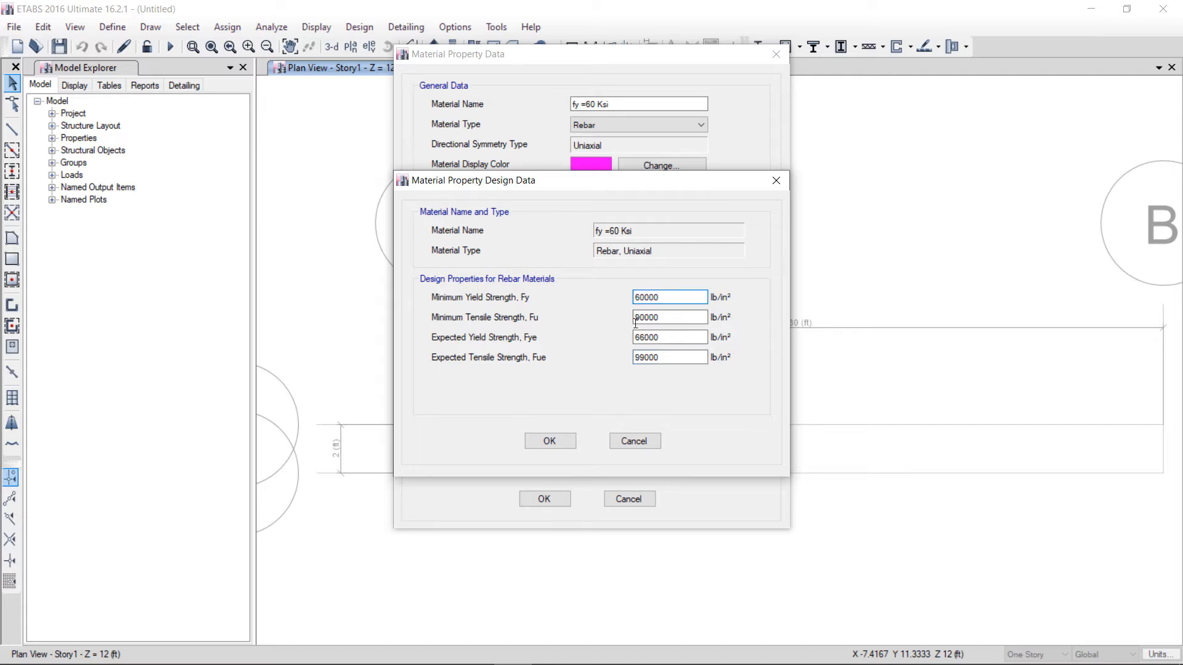
click(548, 441)
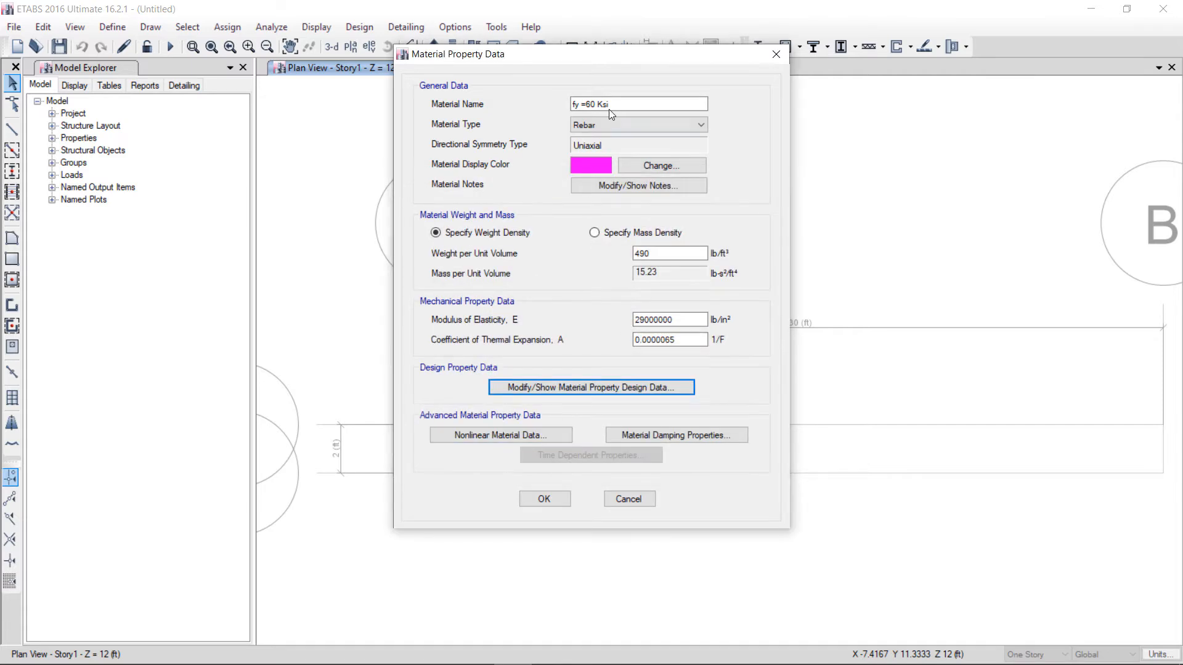
click(549, 501)
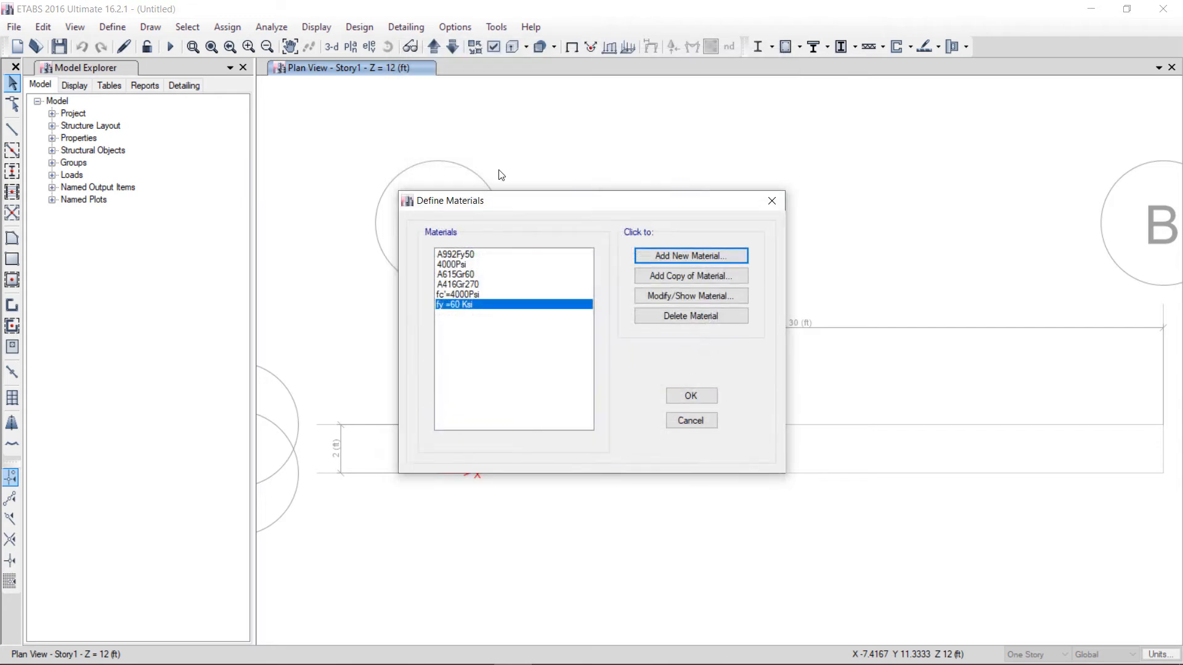
click(683, 400)
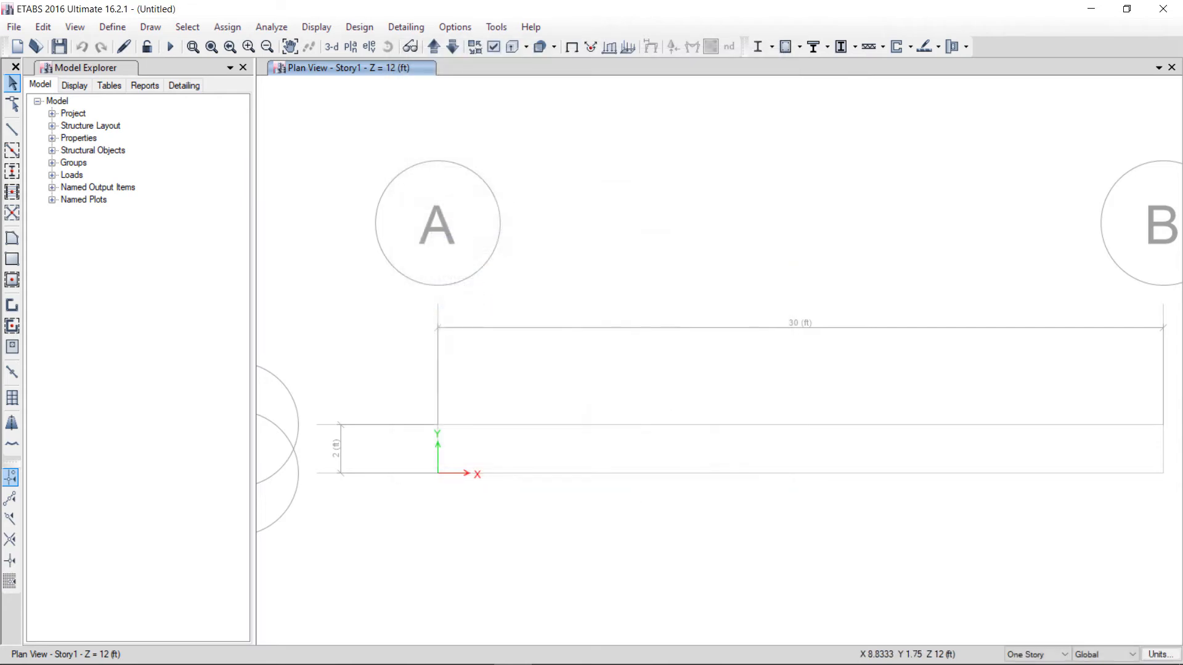
Switch to Adobe Acrobat to check the beam's cross-section dimensions in the textbook figure, and return to ETABS.
click(472, 653)
scroll(668, 302, down, 5)
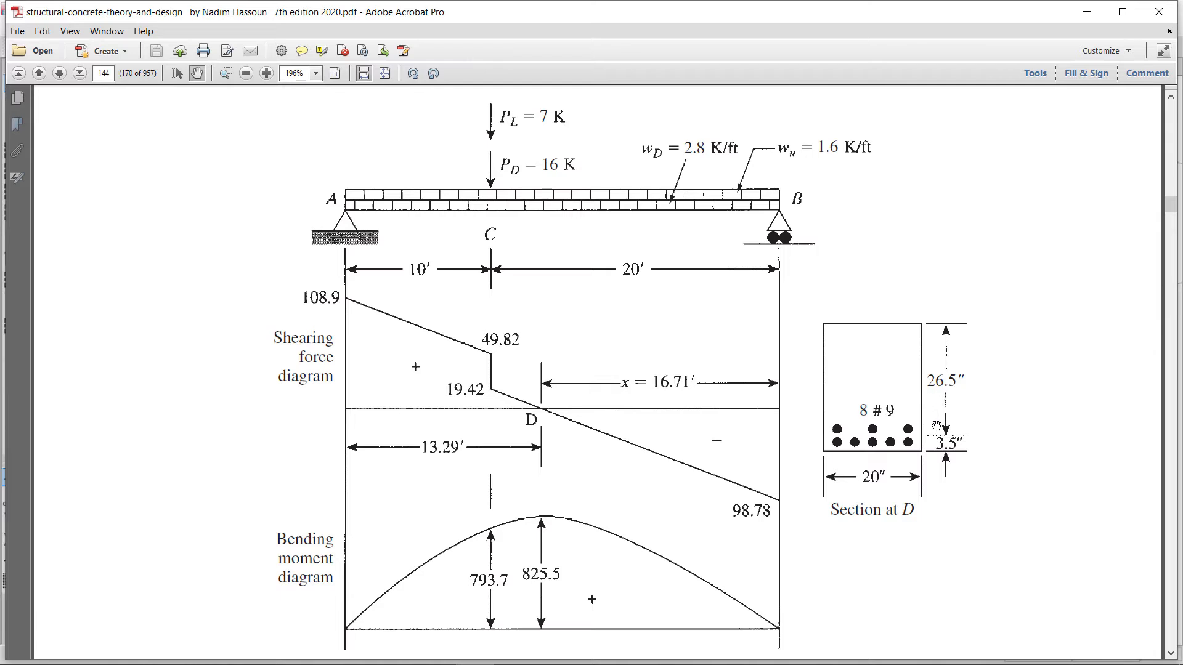
mouse_move(692, 664)
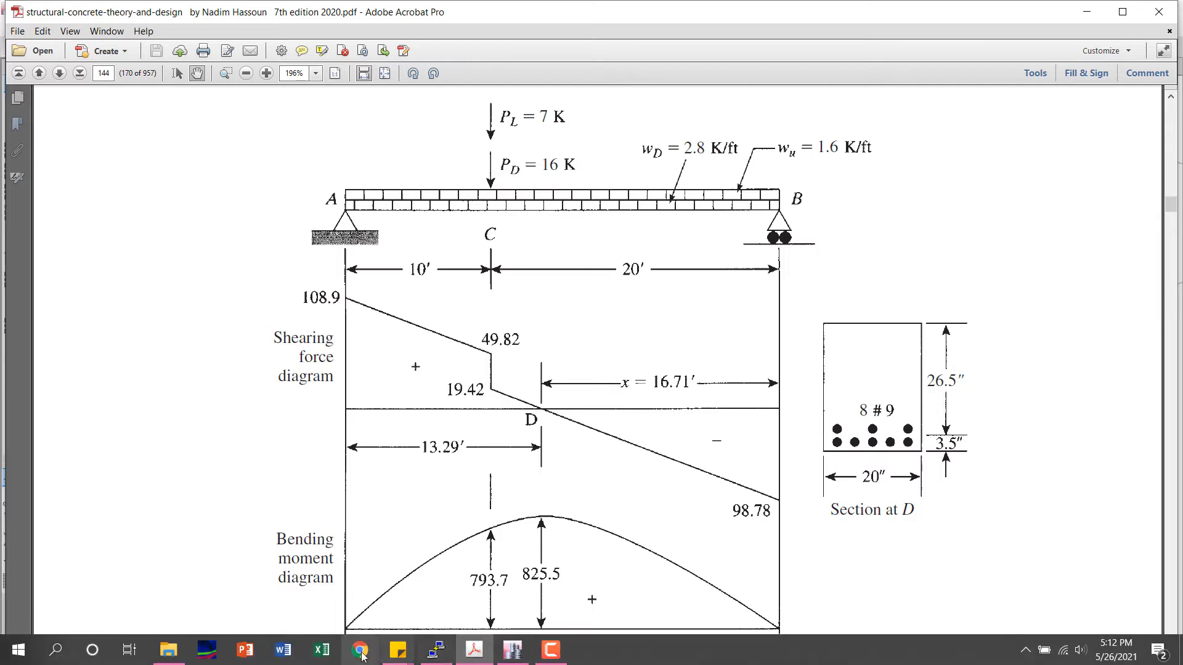
mouse_move(515, 660)
click(512, 633)
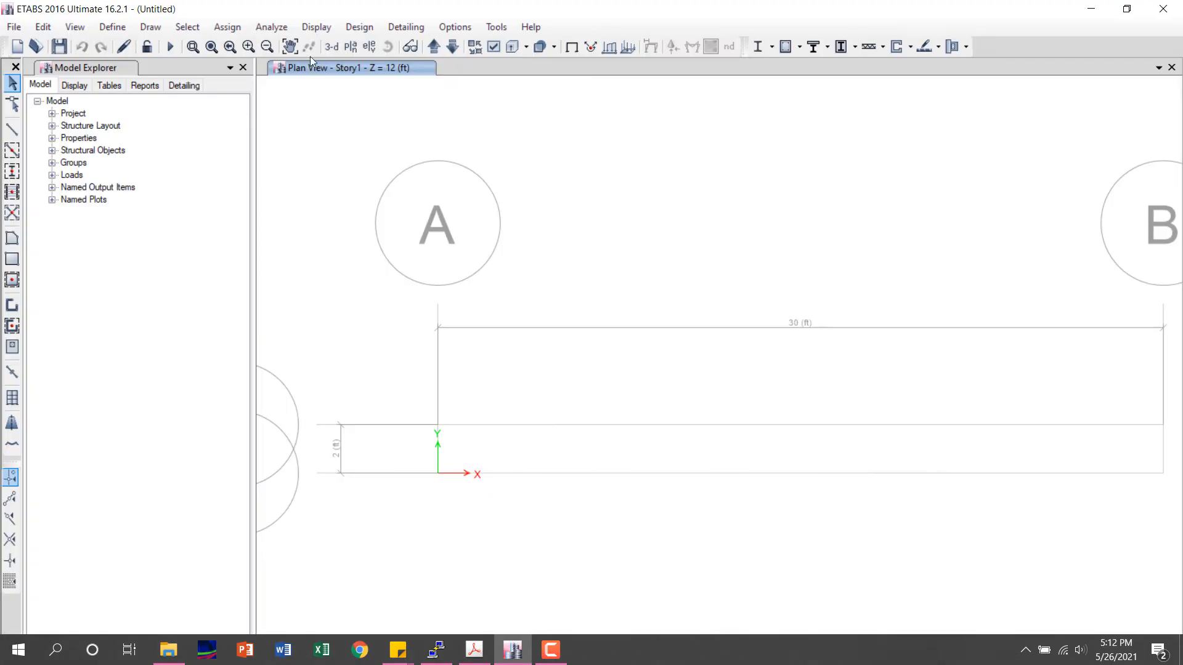
Add a new concrete rectangular frame section named Beam 20x30 inch.
click(112, 27)
mouse_move(137, 72)
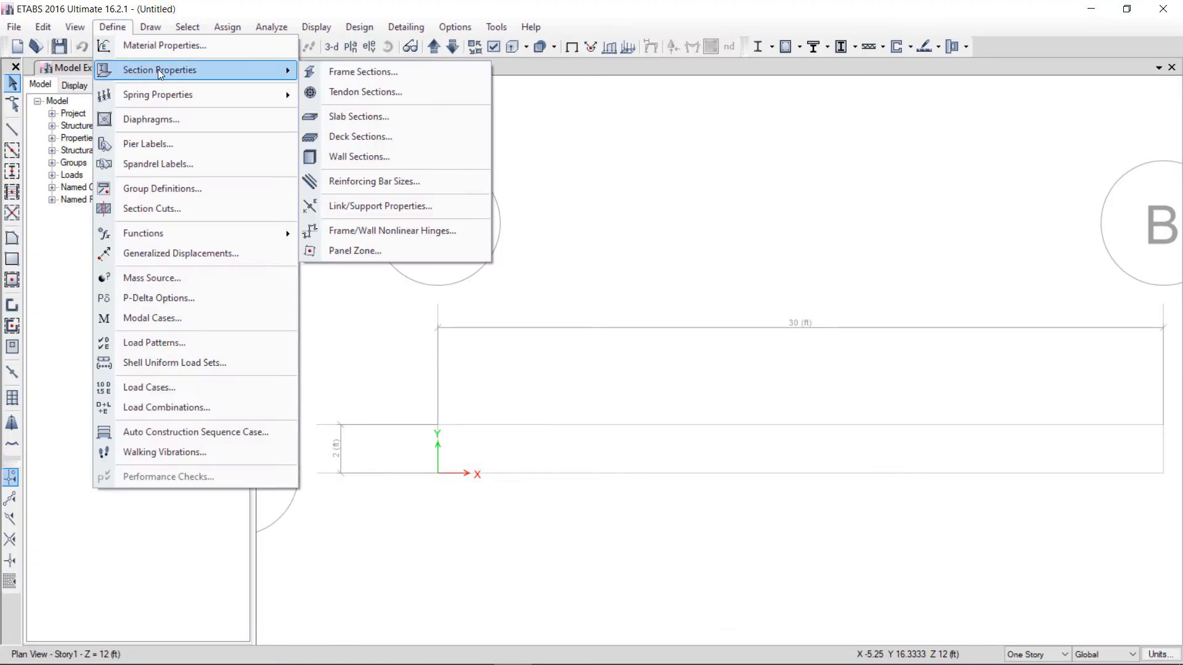
click(382, 72)
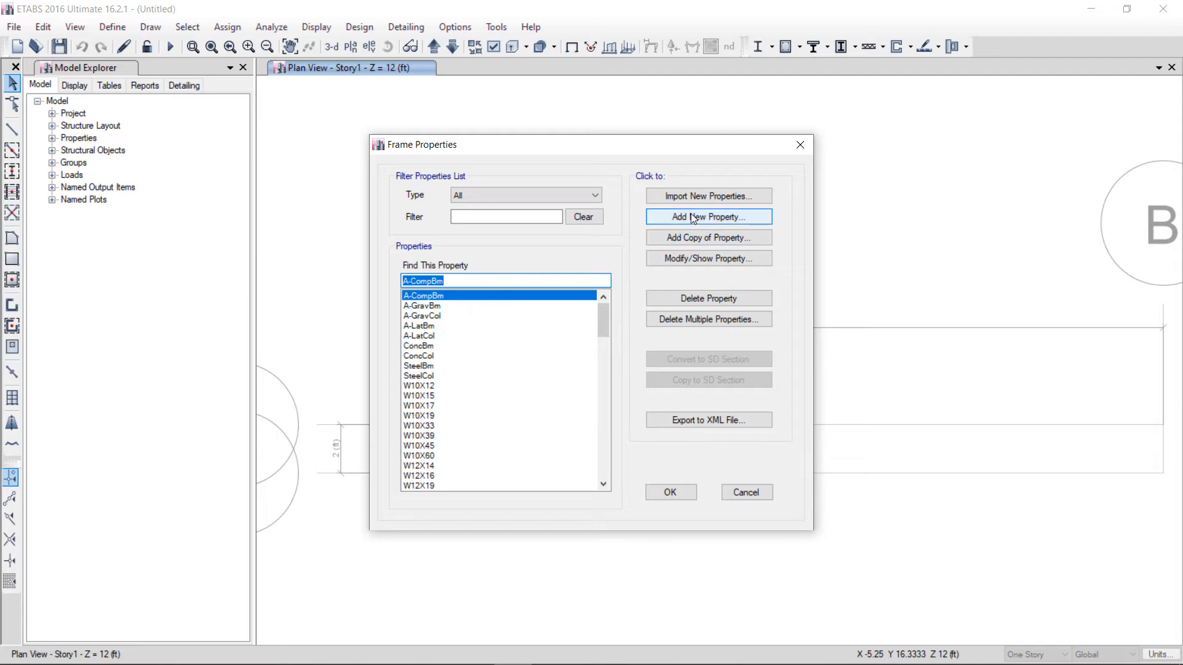
click(684, 217)
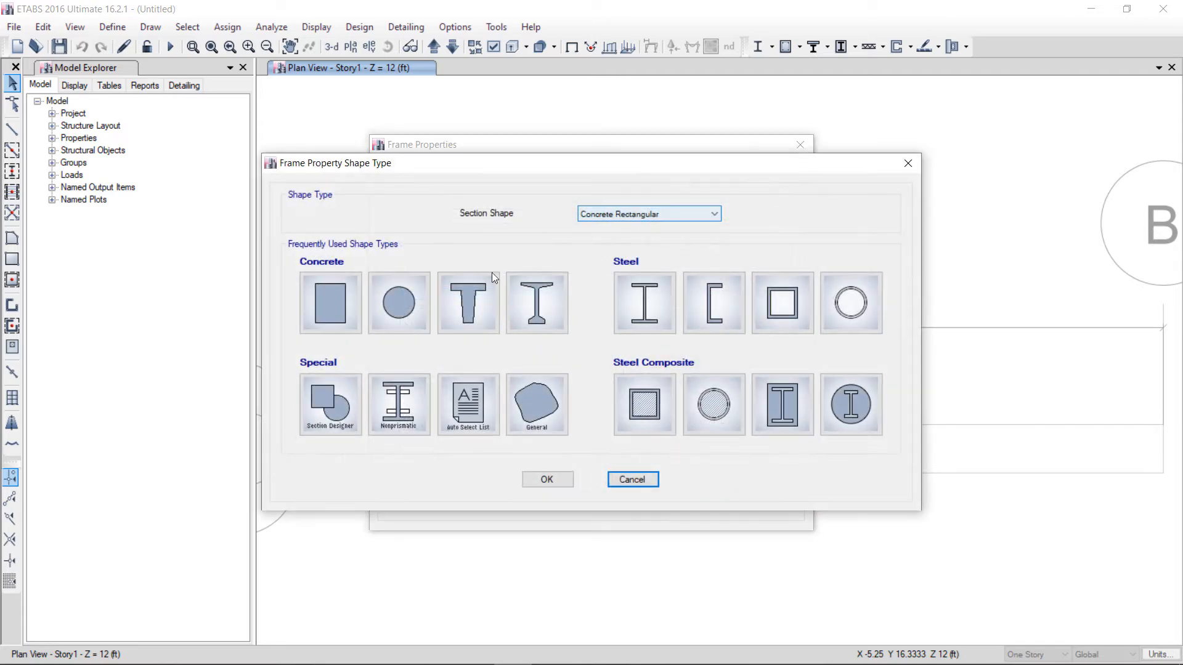
click(327, 297)
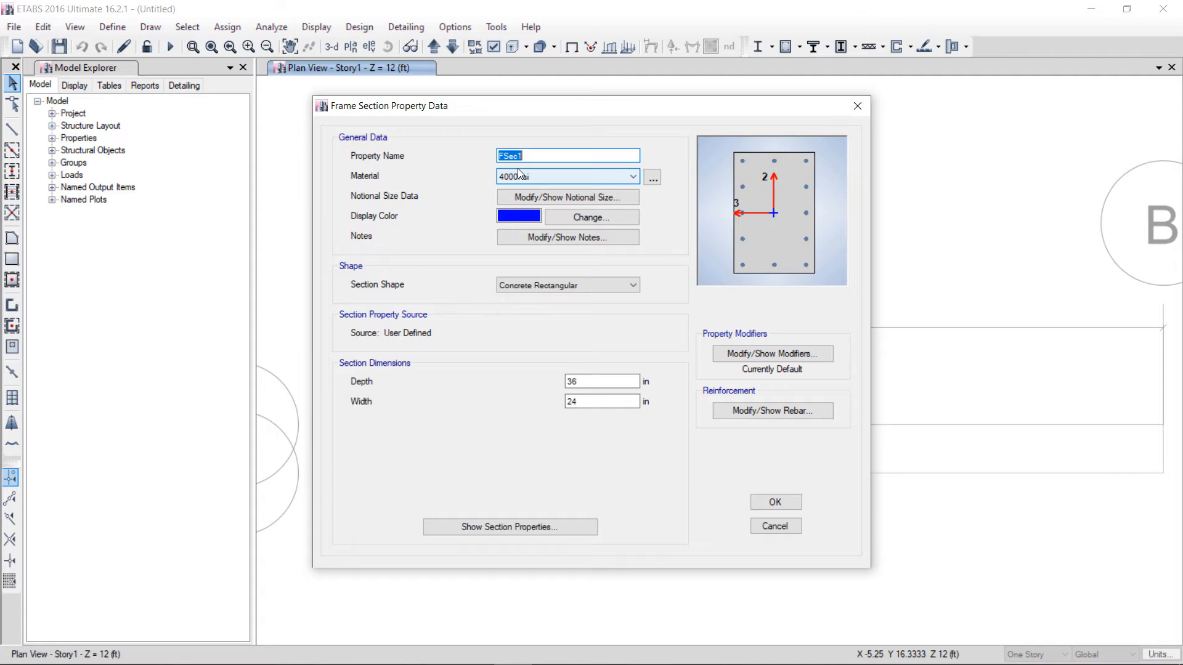
text(Beam 20x30 inch)
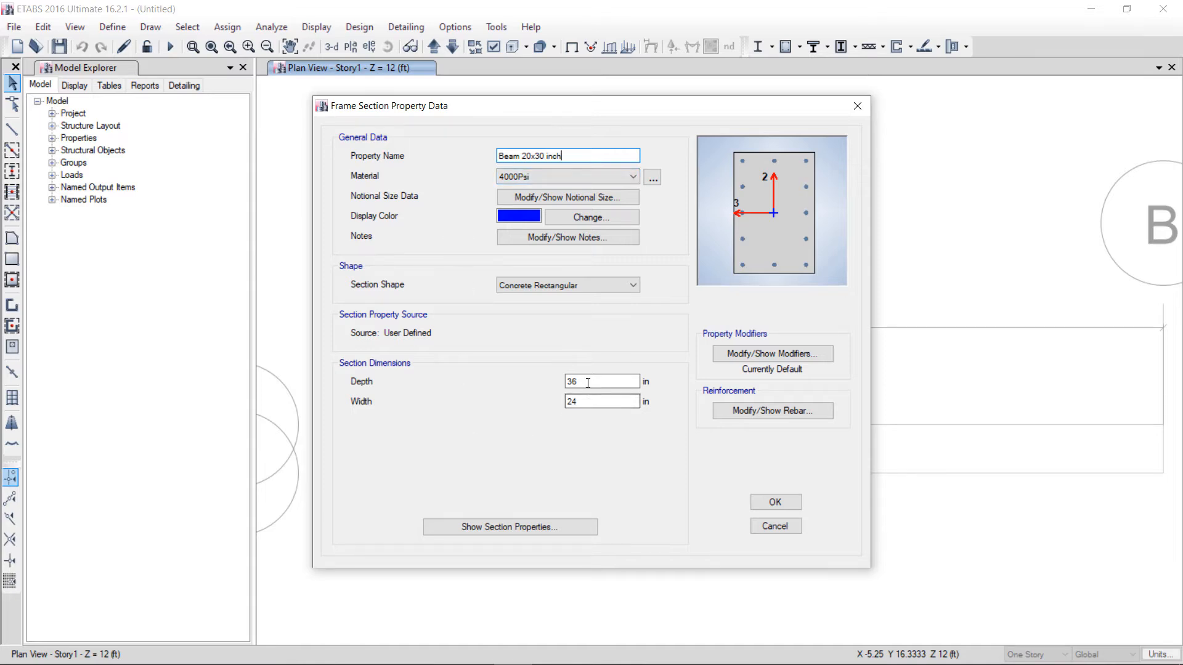
Set the beam section's depth to 30 in and its width to 20 in.
drag(586, 381, 565, 380)
text(3)
double_click(590, 401)
text(2)
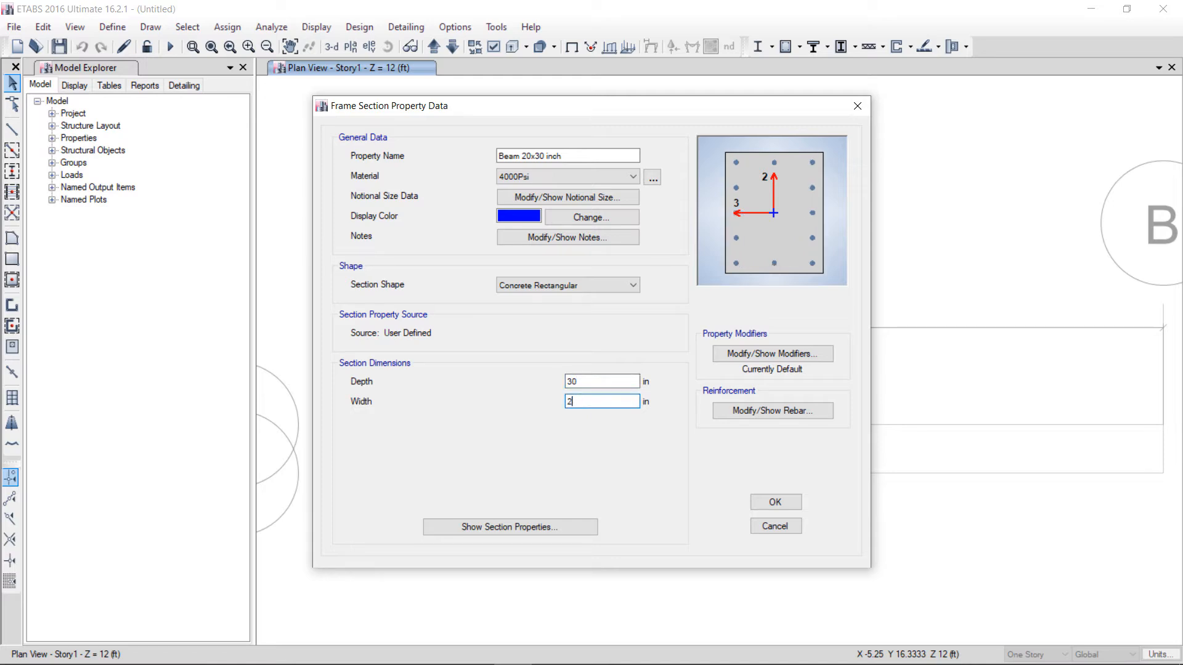
text(0)
key(shift+Tab)
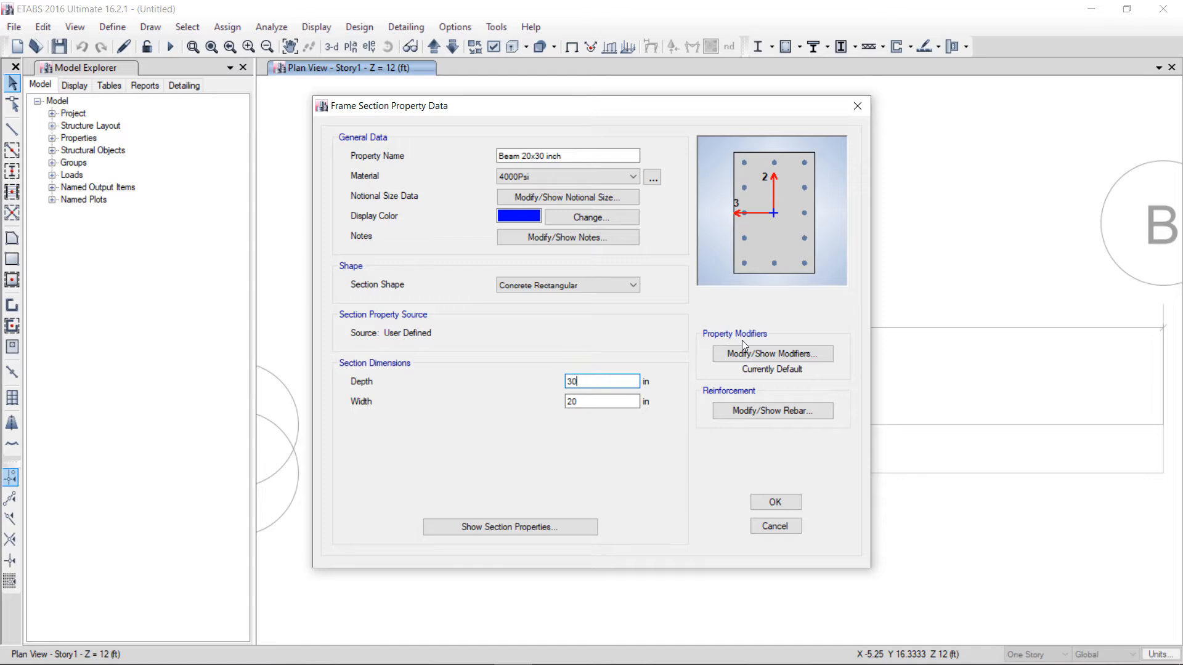
Set the beam section's stiffness modifiers for moment of inertia about the 2 and 3 axes to 0.35.
click(756, 356)
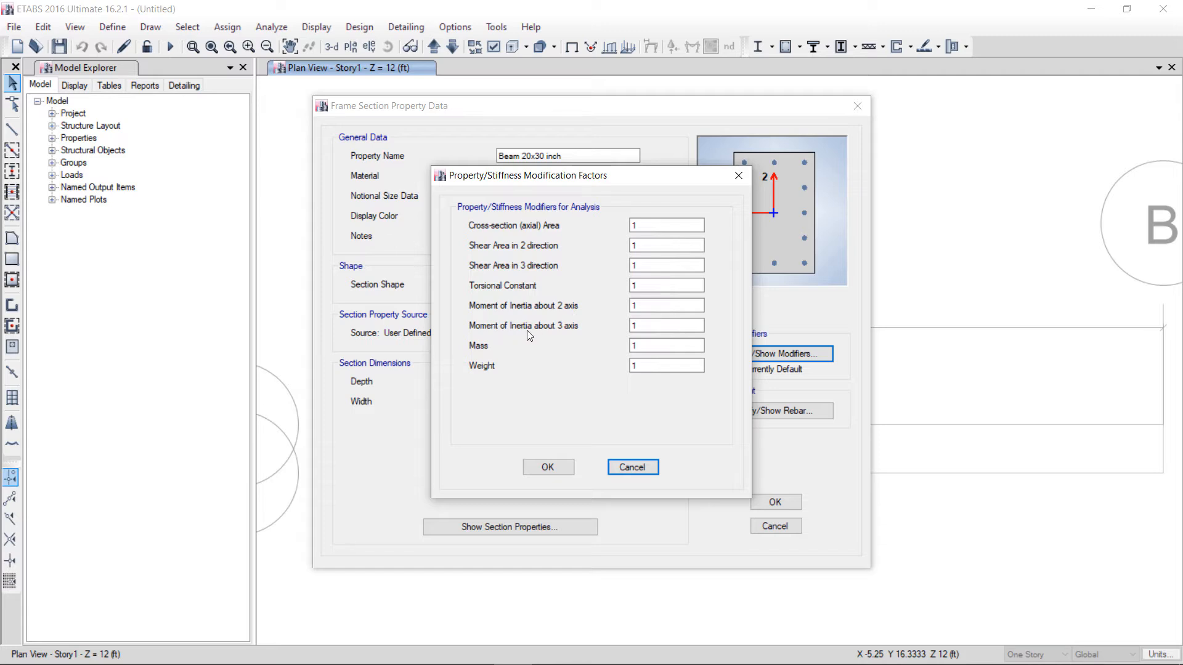
double_click(647, 306)
text(0.35)
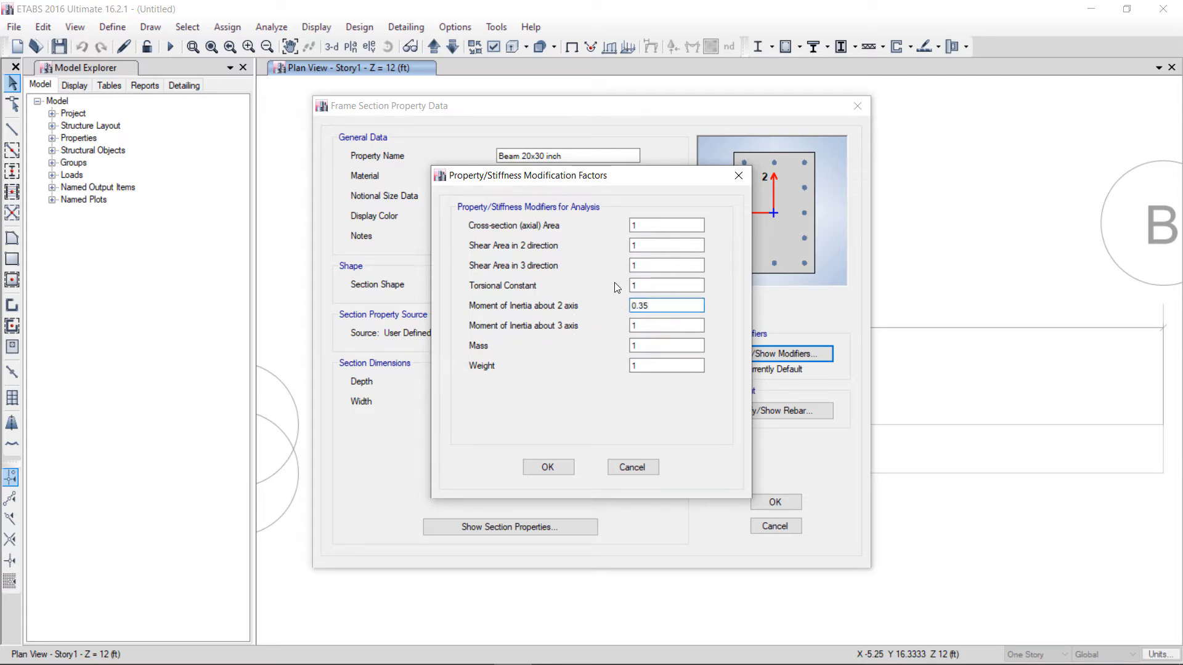
key(Tab)
text(0.35)
drag(700, 184, 437, 209)
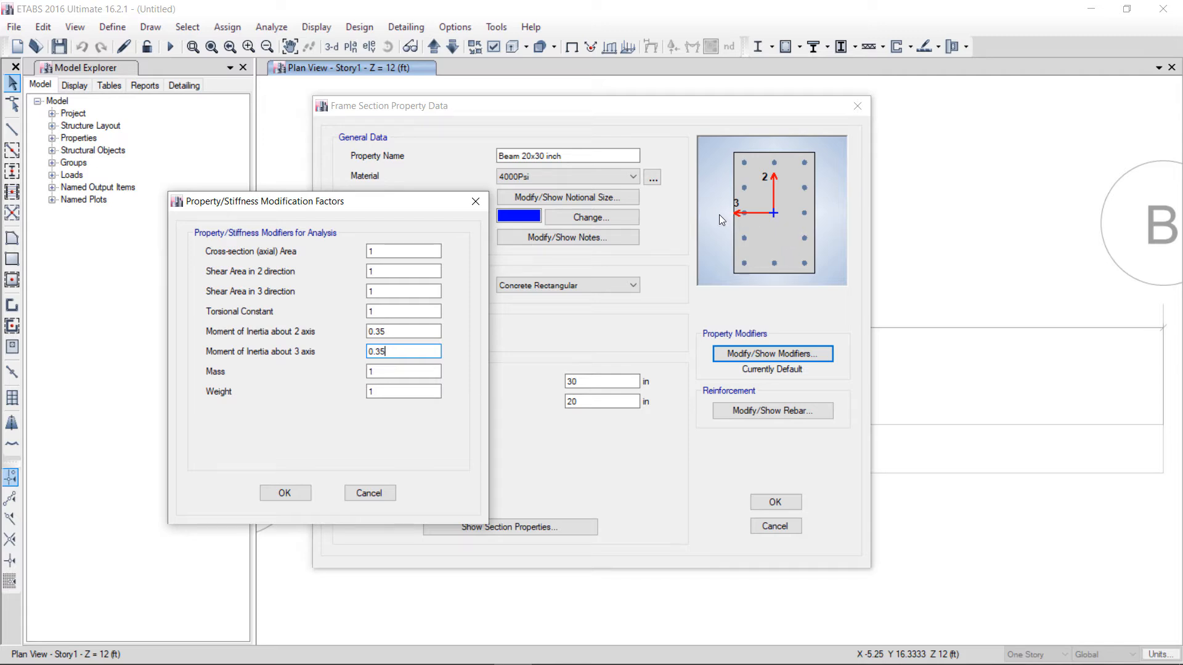
click(286, 494)
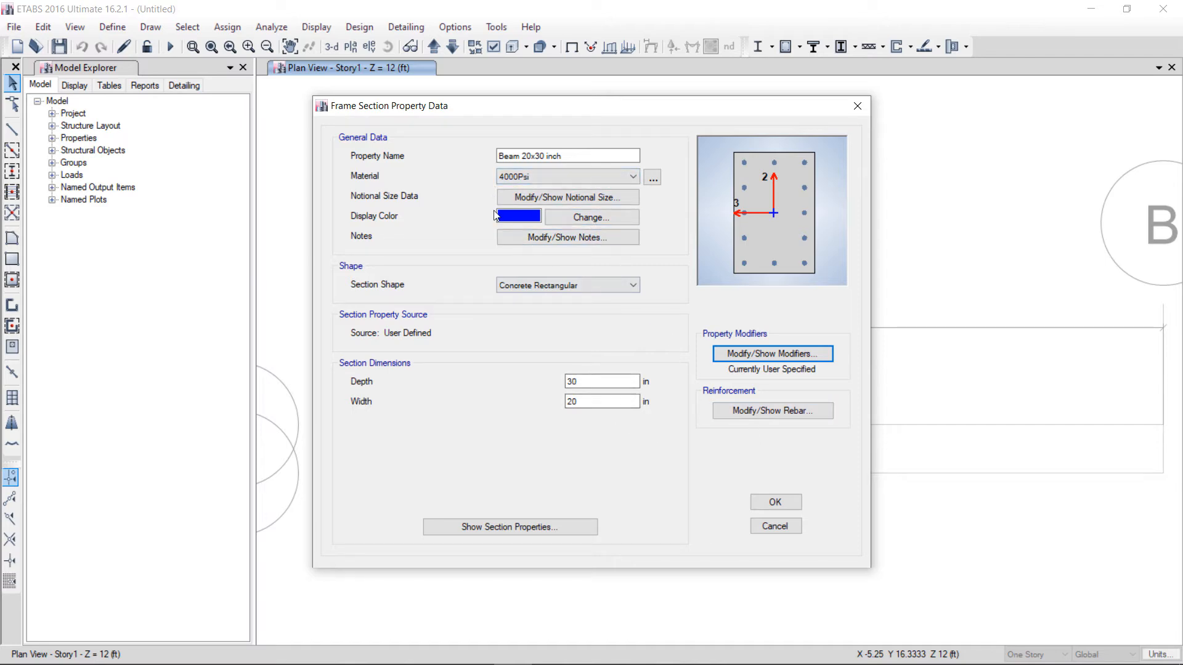
Assign the fc'=4000Psi material to the beam section and open its reinforcement data.
click(599, 177)
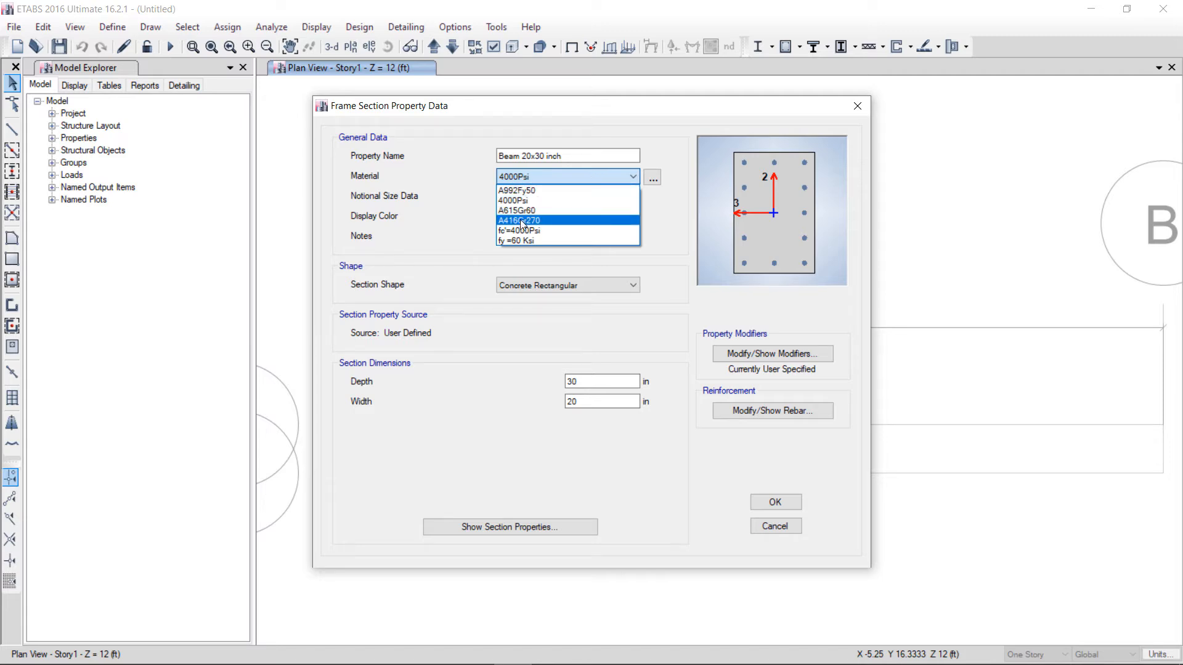
click(518, 231)
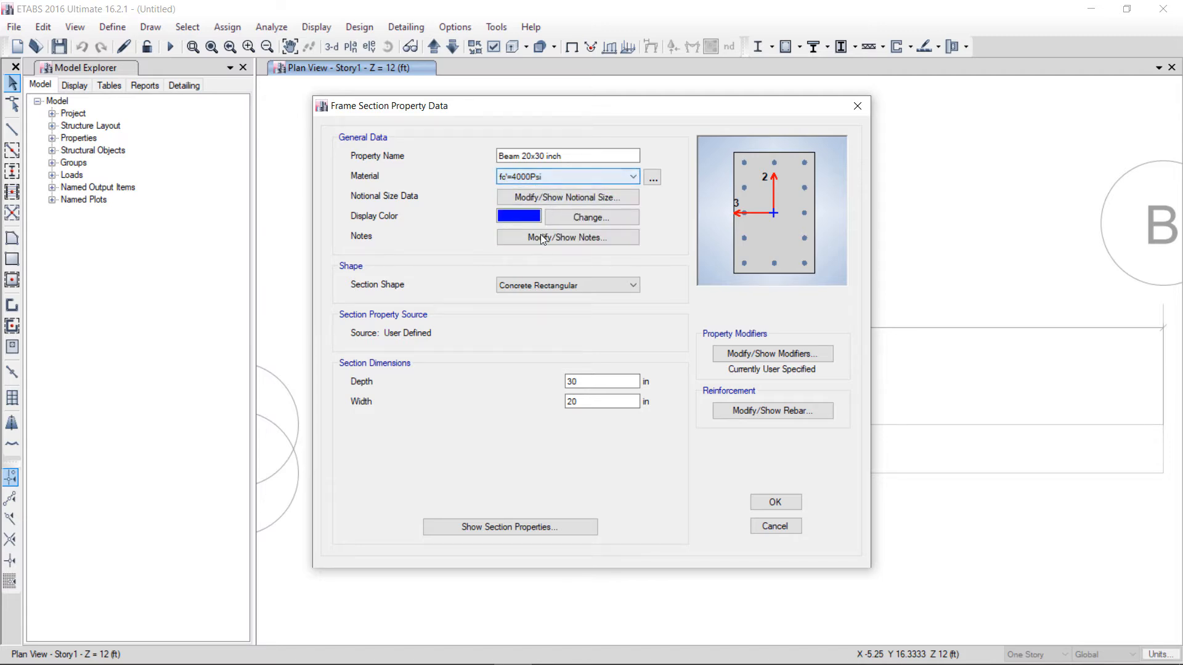
click(771, 412)
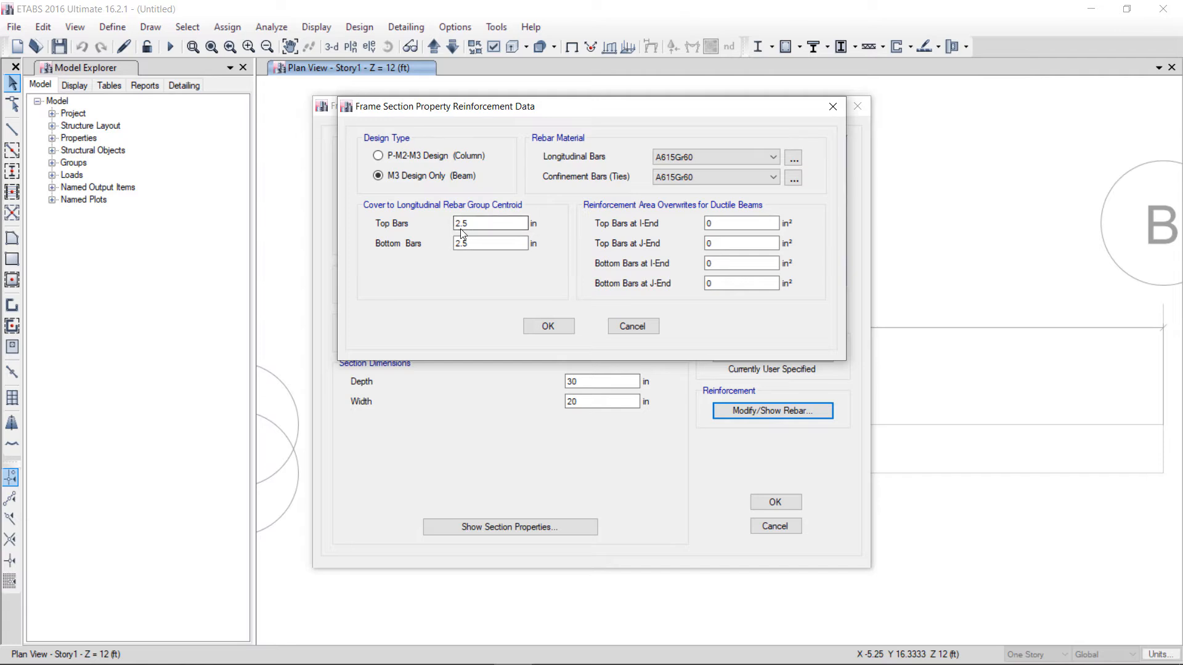
Check the beam section figure in Adobe Acrobat and set the rebar cover to 2.5 in for top bars and 3.5 in for bottom bars.
mouse_move(624, 657)
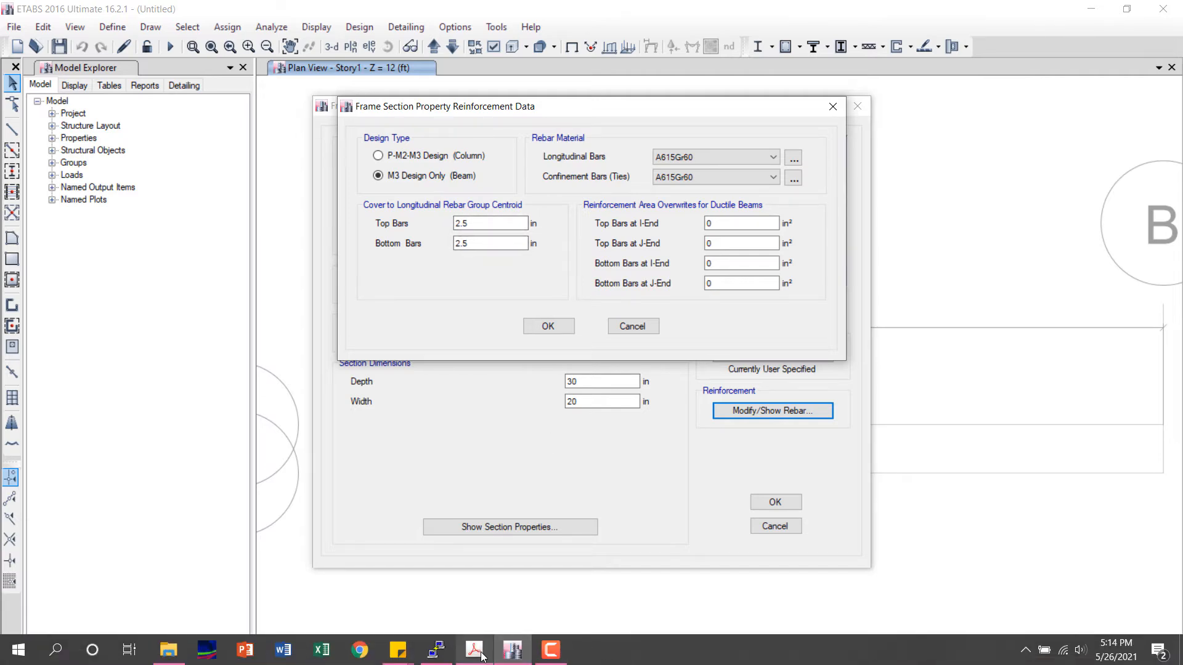
click(477, 622)
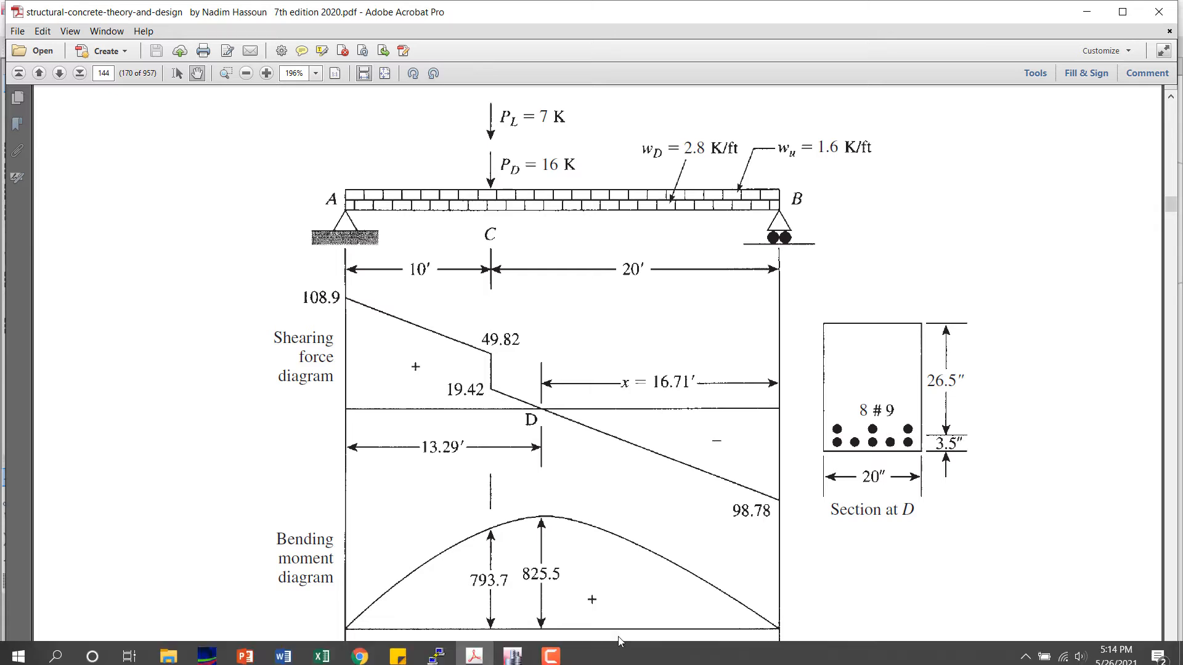
click(513, 650)
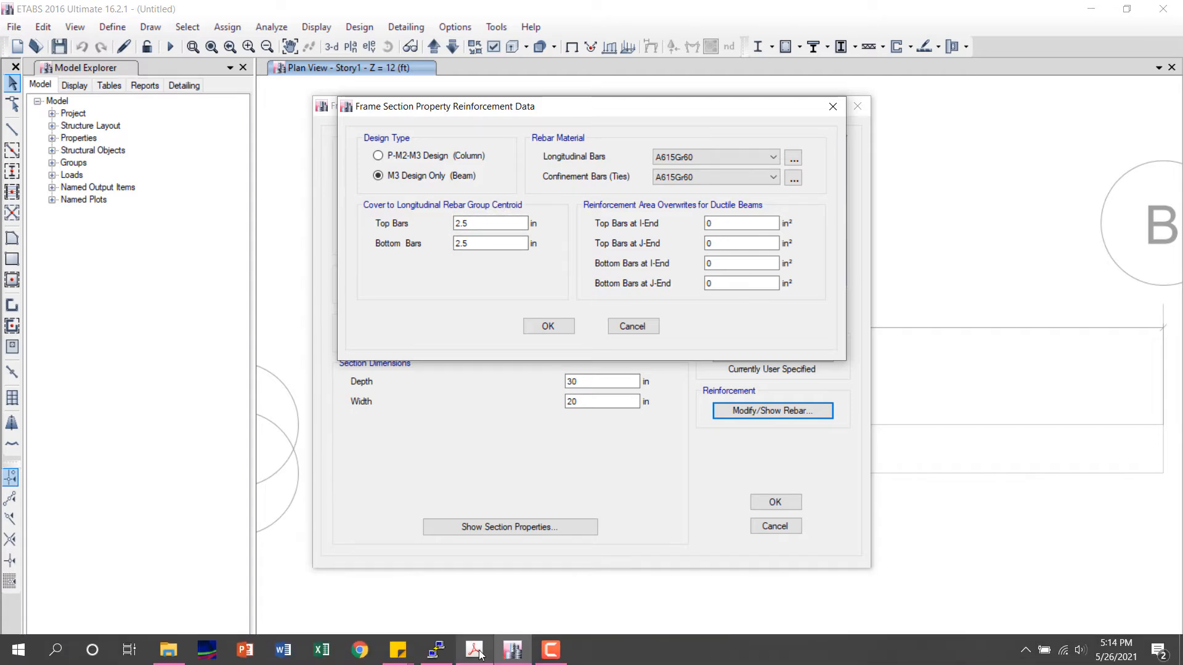
click(474, 650)
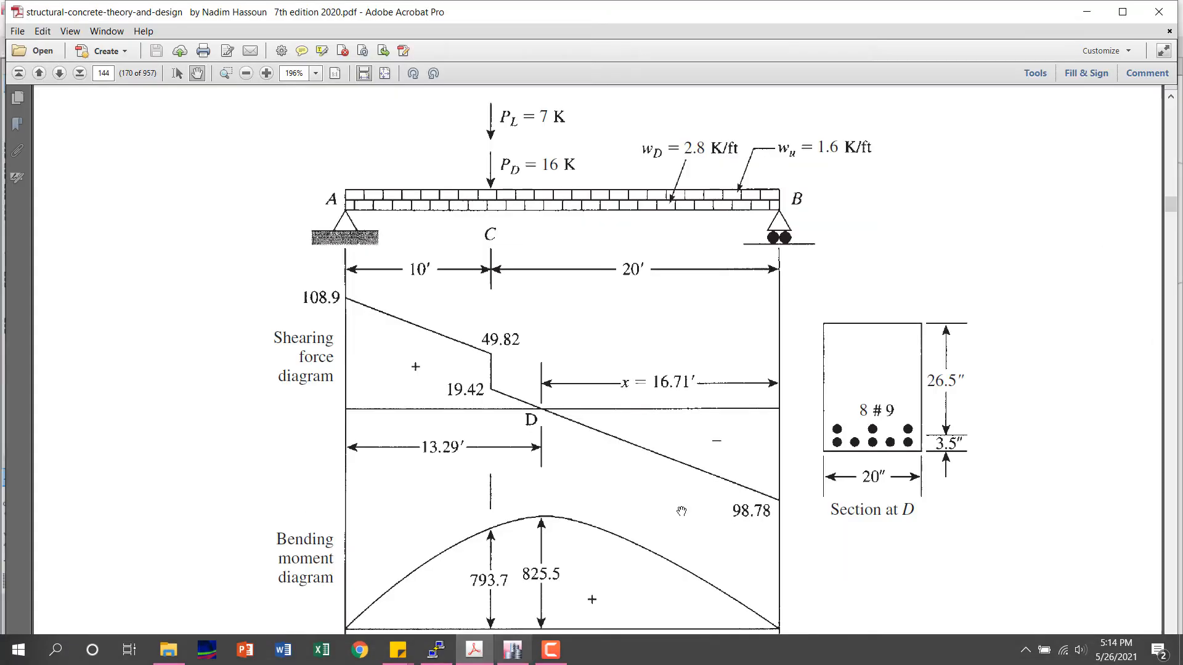
click(480, 655)
drag(461, 224, 453, 225)
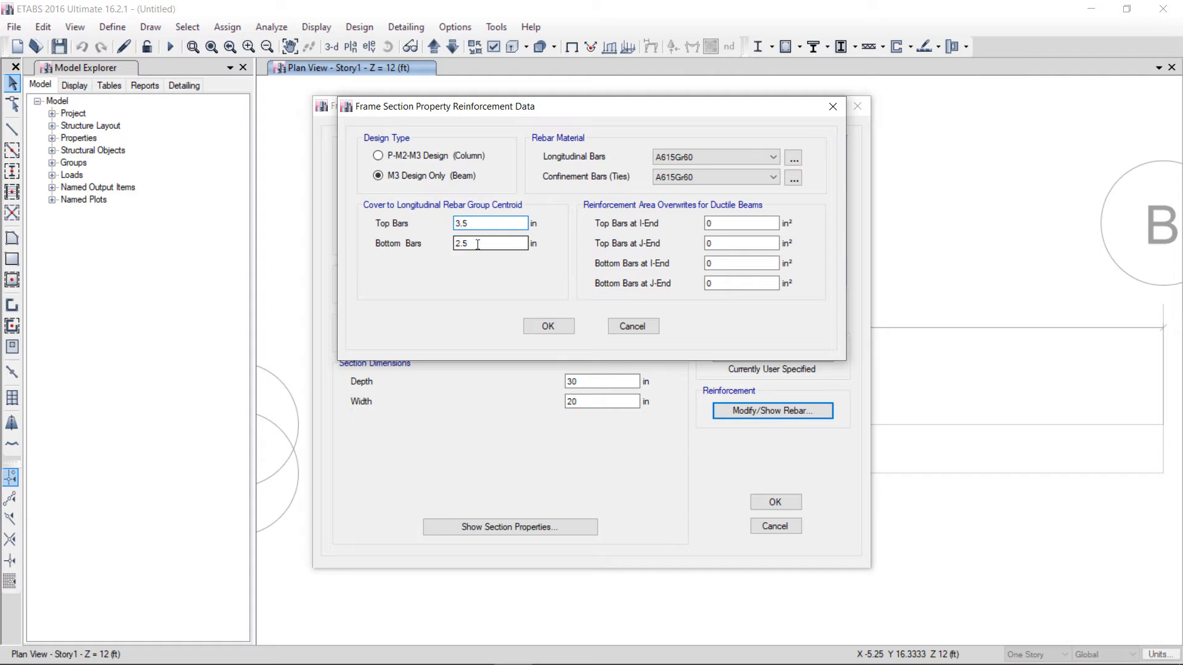
click(471, 245)
text(3)
drag(458, 228, 444, 228)
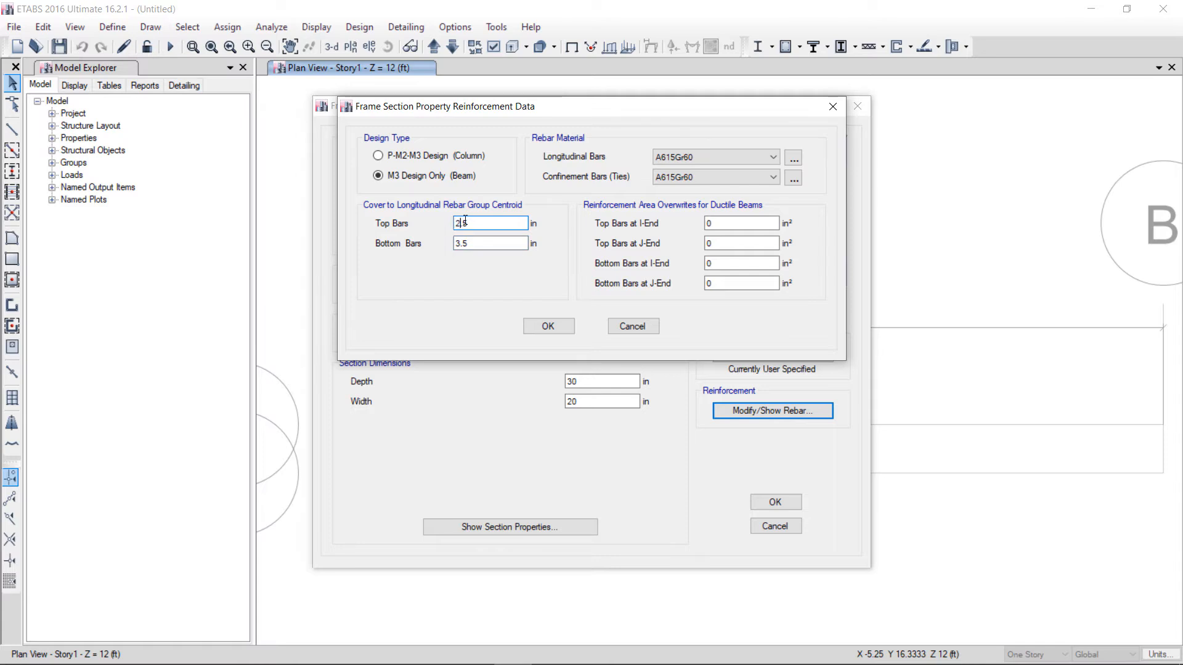
click(478, 243)
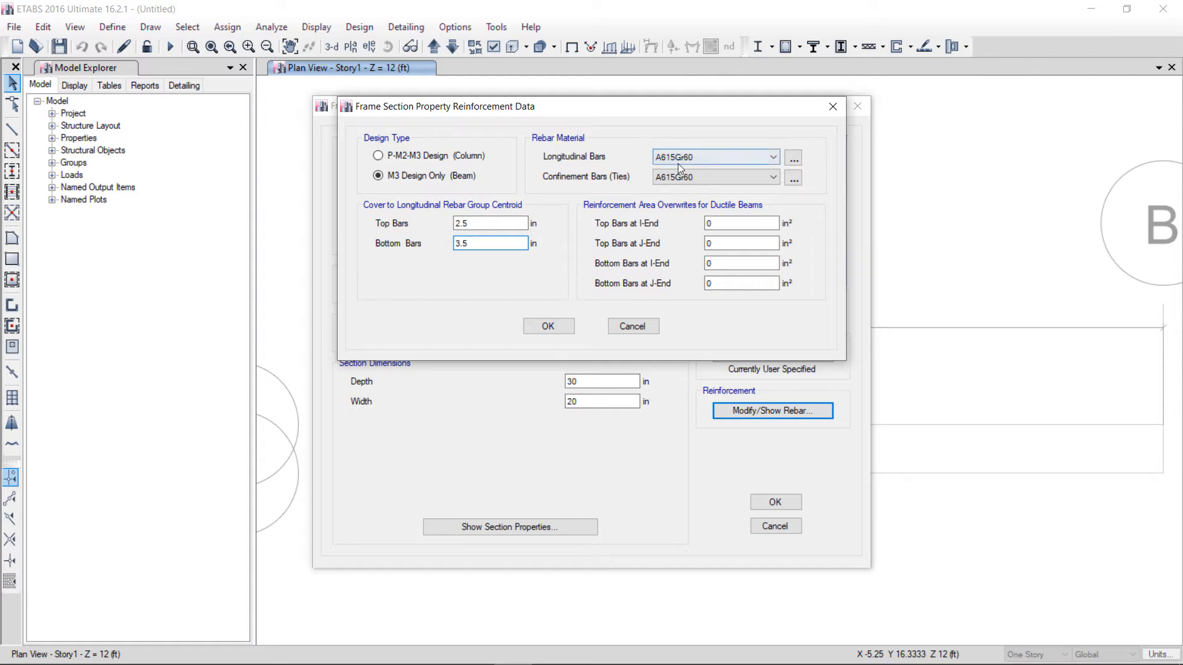
Assign the fy =60 Ksi material to the longitudinal and confinement bars and accept the Beam 20x30 inch section definition.
click(697, 159)
click(678, 181)
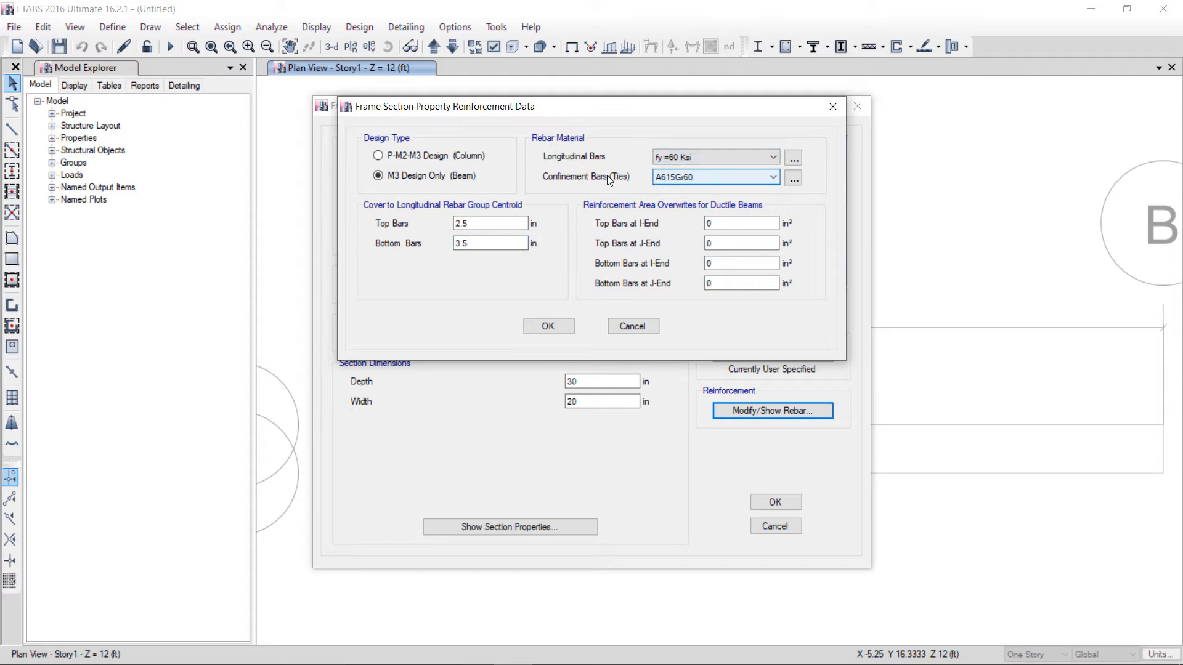
click(692, 177)
click(684, 201)
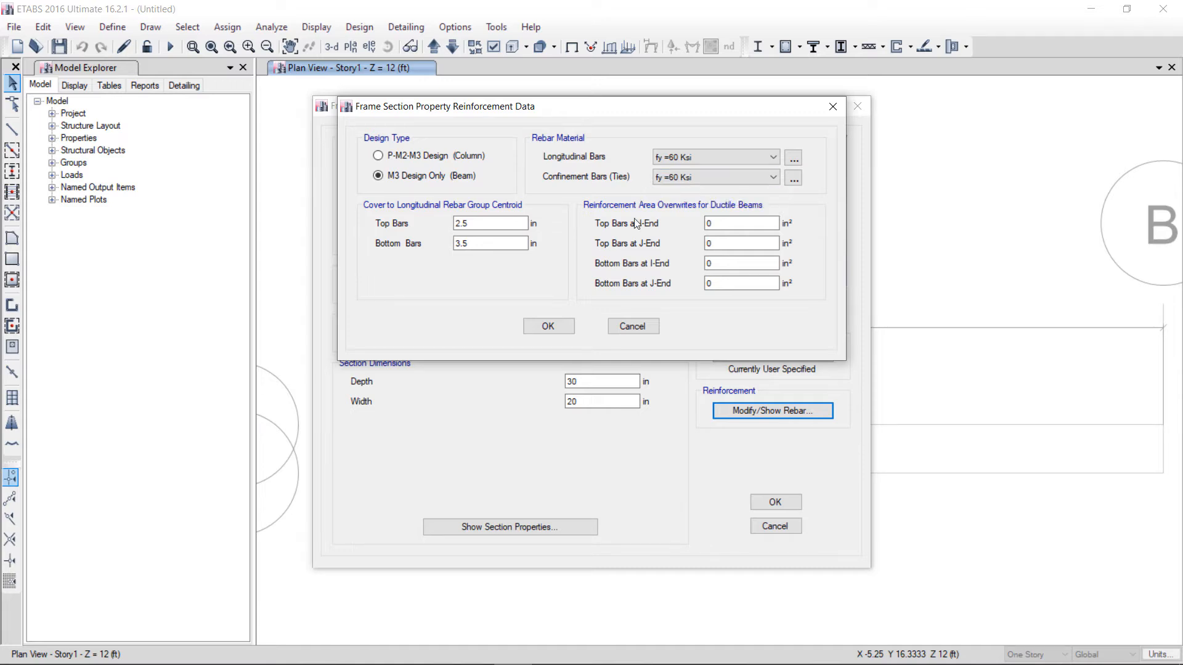
click(560, 326)
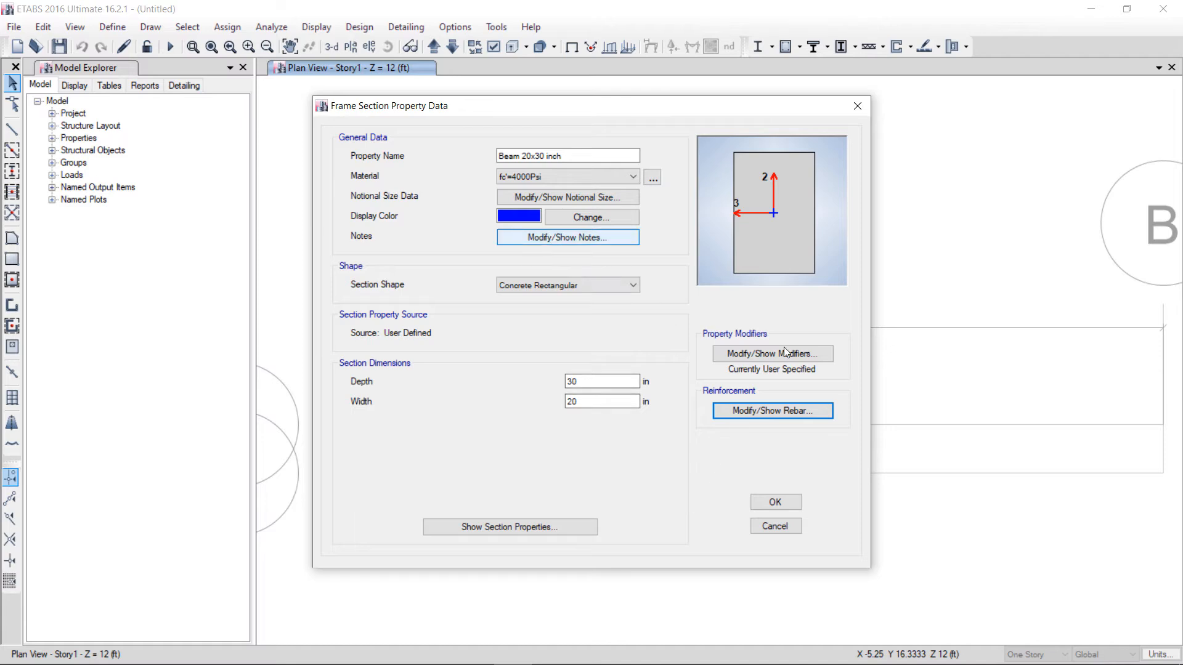
click(778, 503)
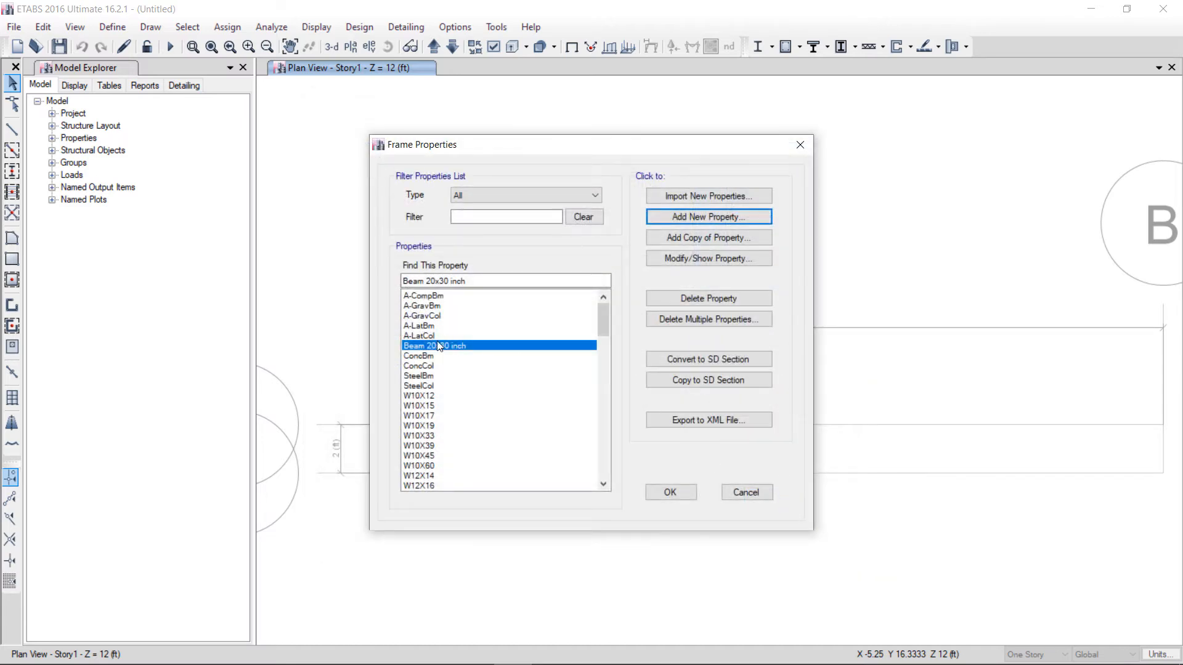
click(670, 492)
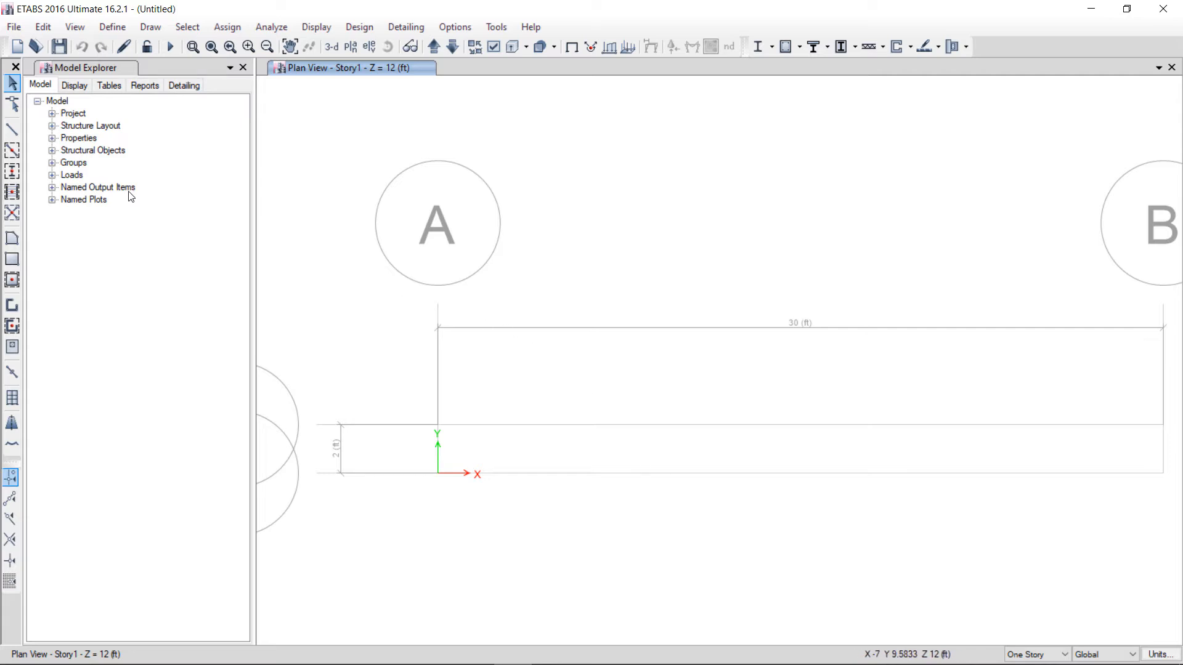
Draw a straight frame beam with the Beam 20x30 inch property along grid line 1 from grid A to grid B.
click(13, 133)
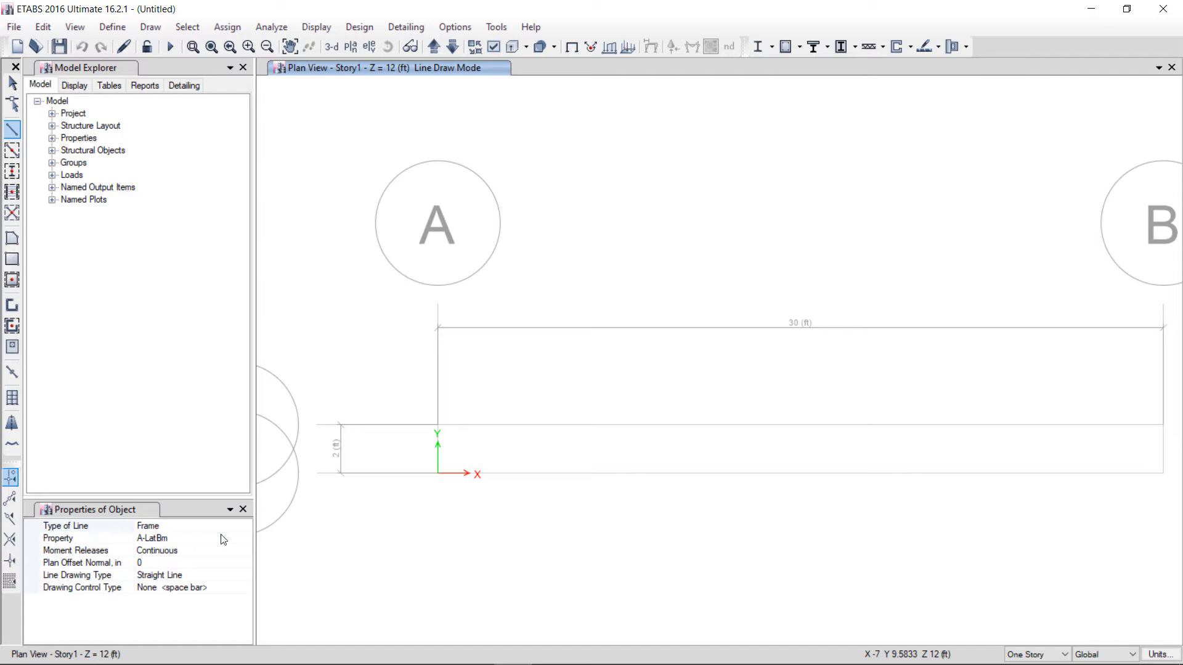
click(238, 543)
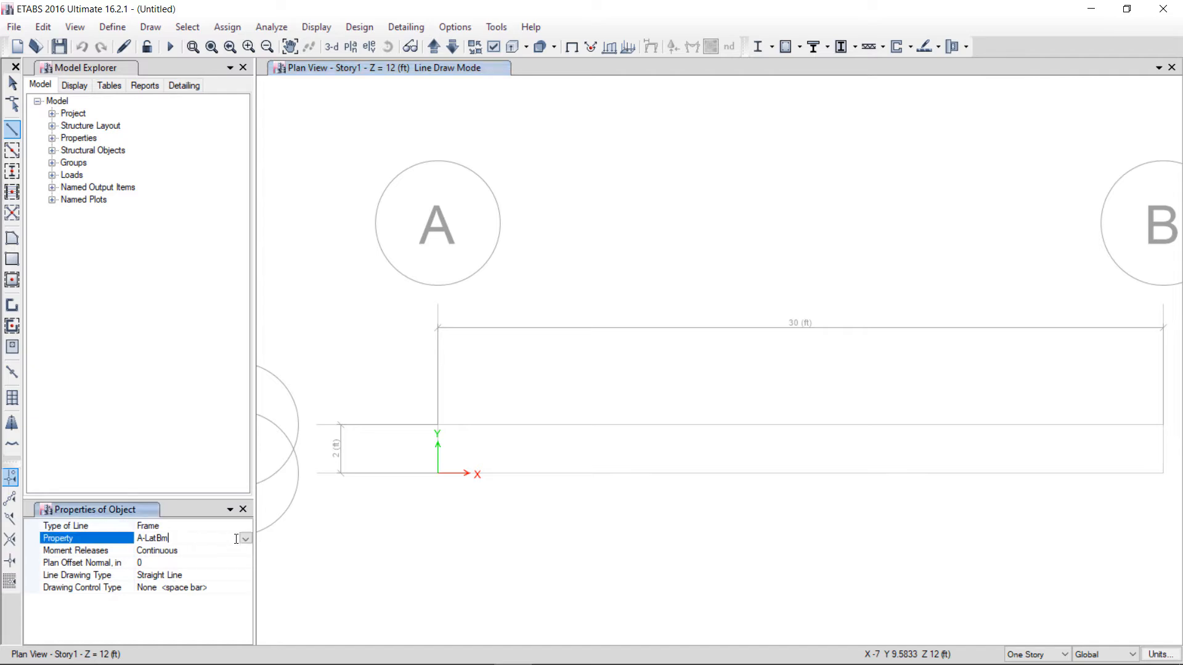
click(245, 539)
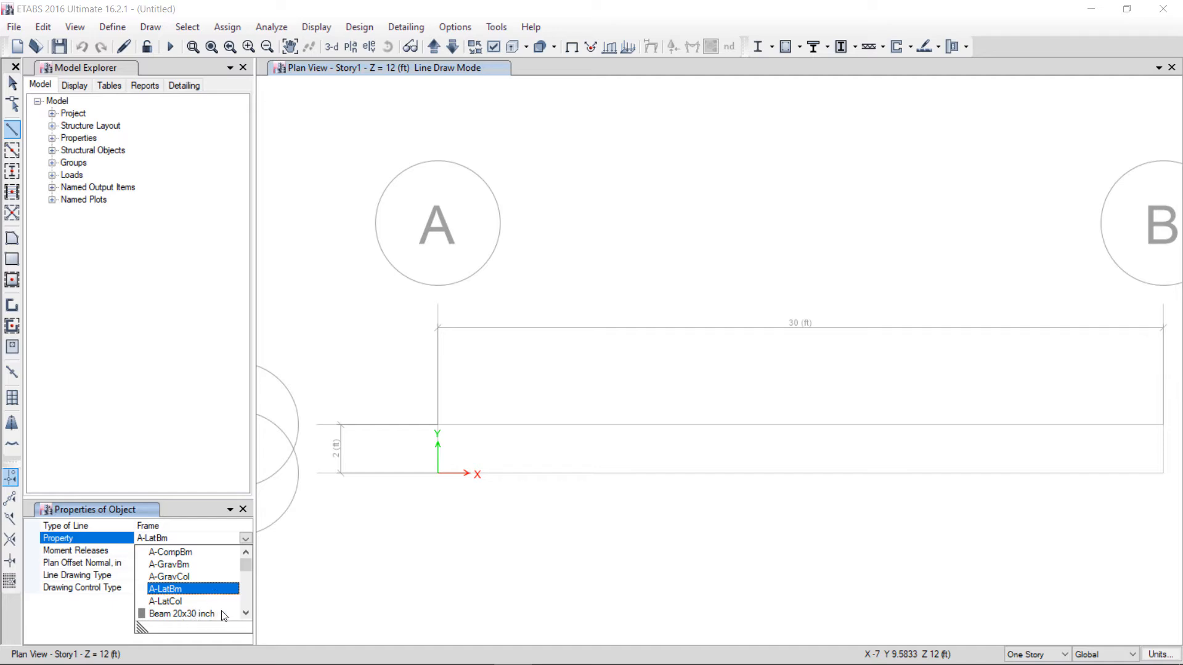
click(244, 614)
click(245, 614)
click(244, 614)
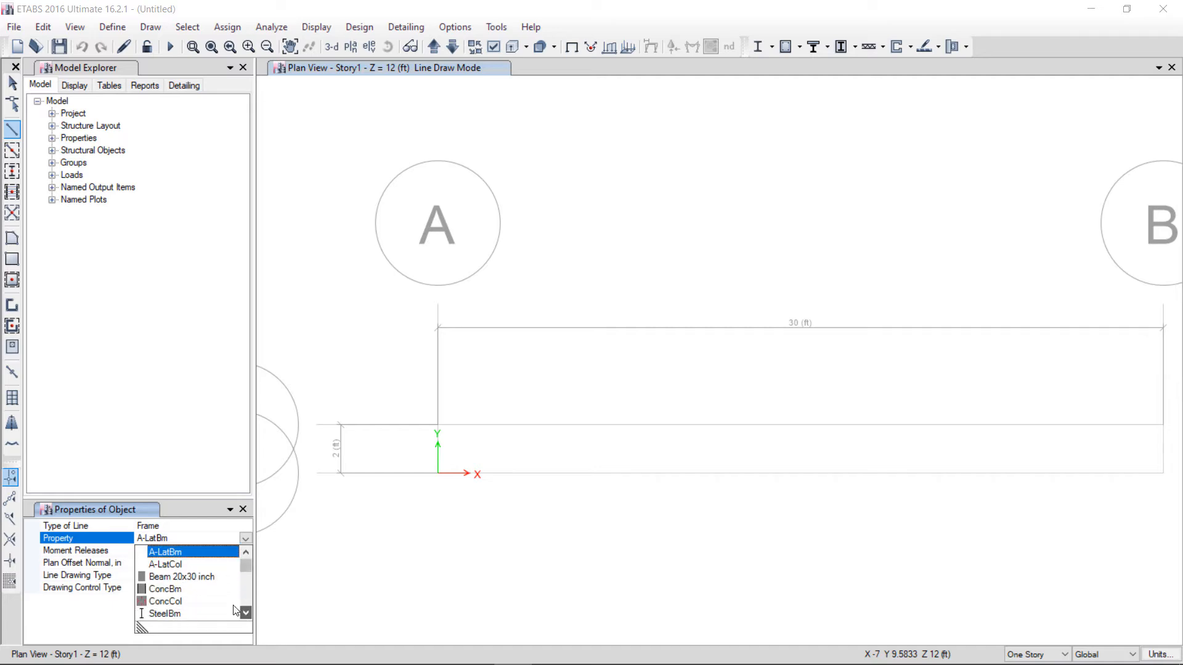
click(194, 578)
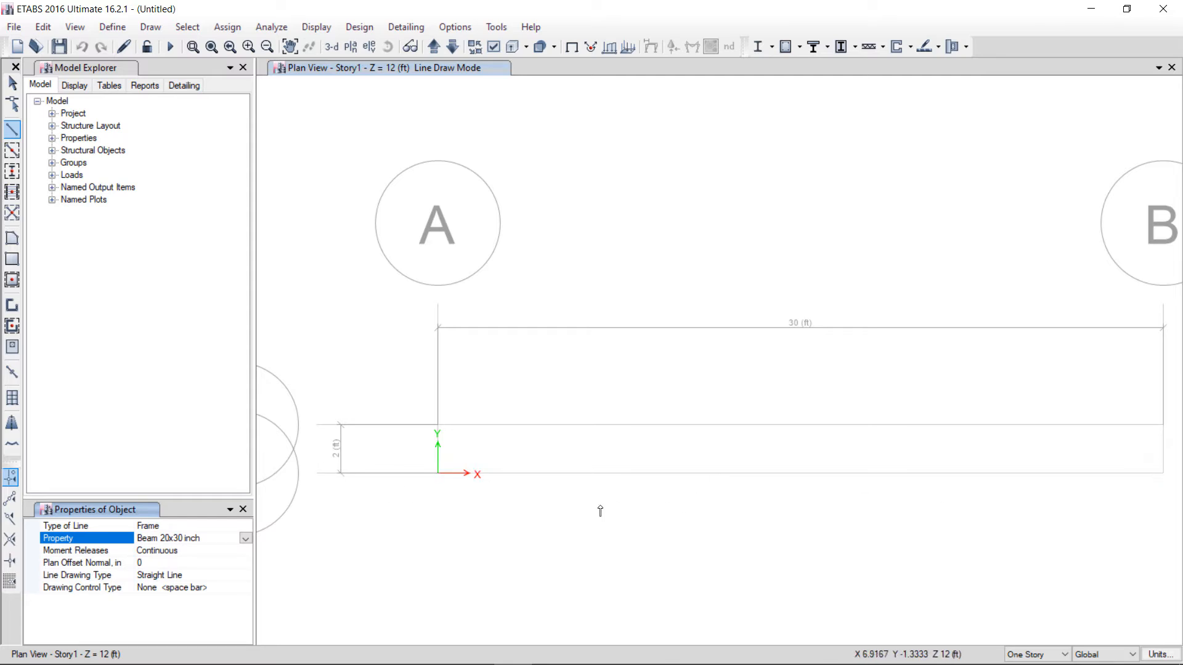
click(438, 475)
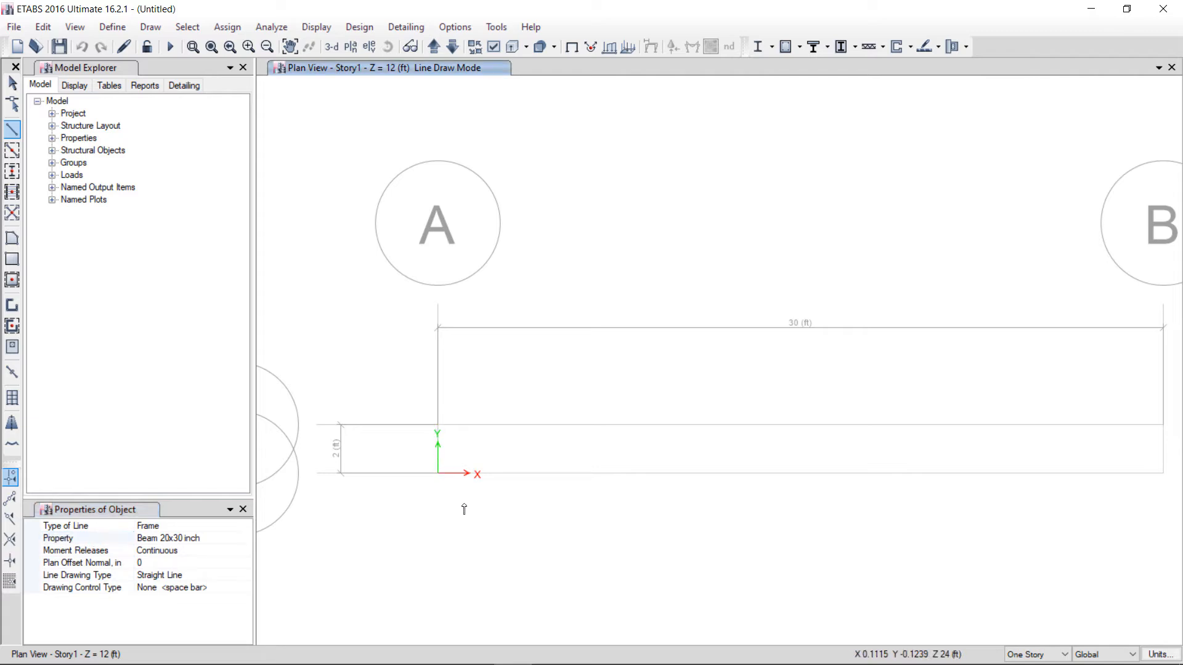
click(1163, 473)
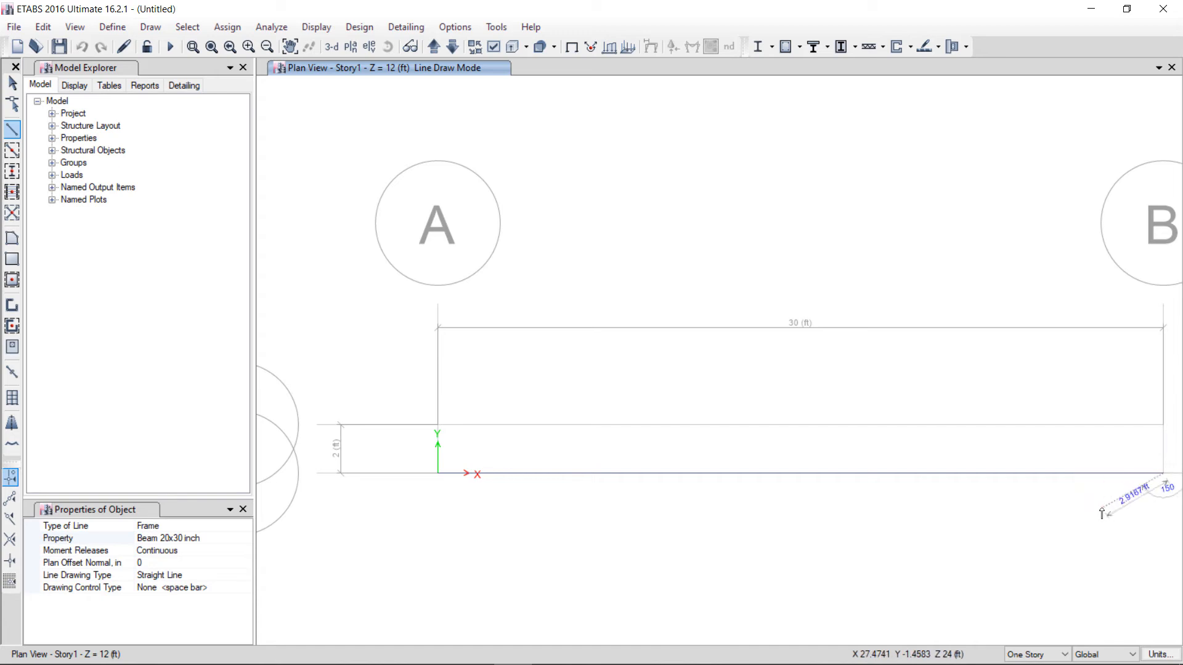
right_click(1102, 528)
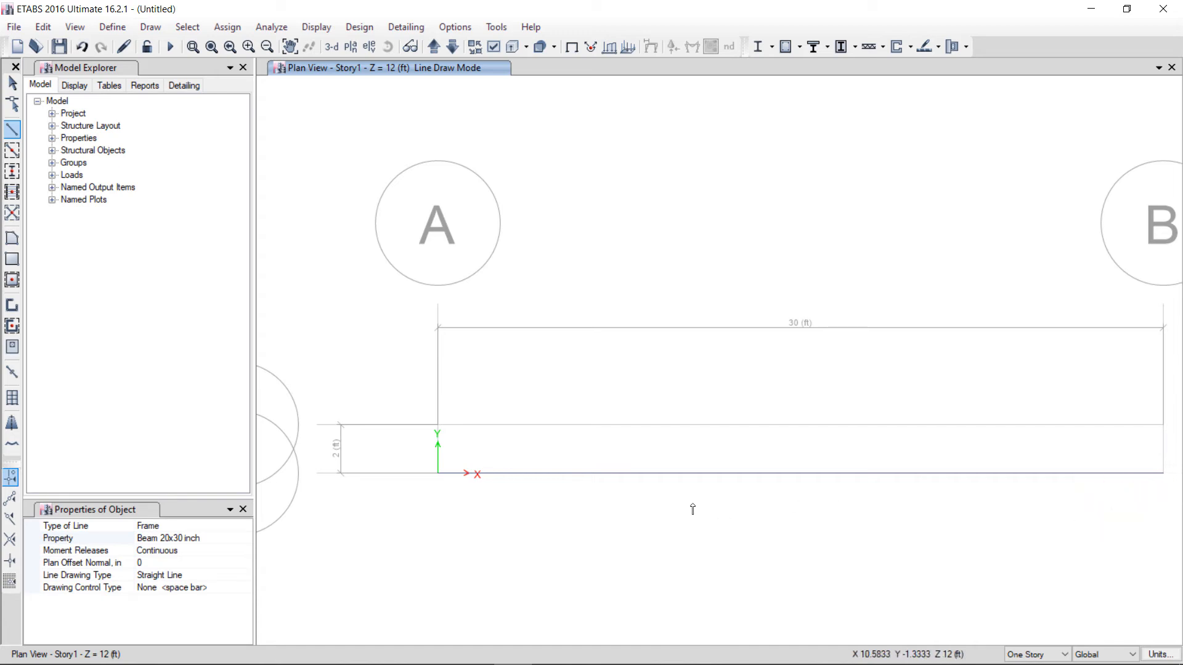
key(Escape)
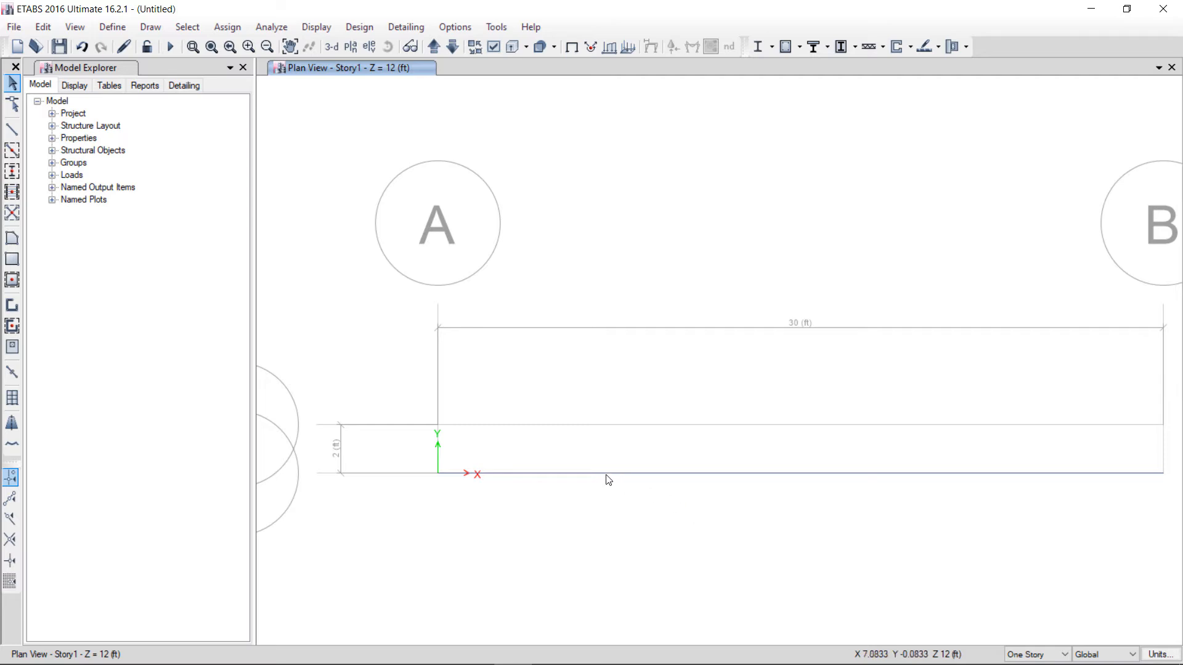
Switch from the plan view to the elevation view along grid line 1.
middle_drag(607, 476, 602, 456)
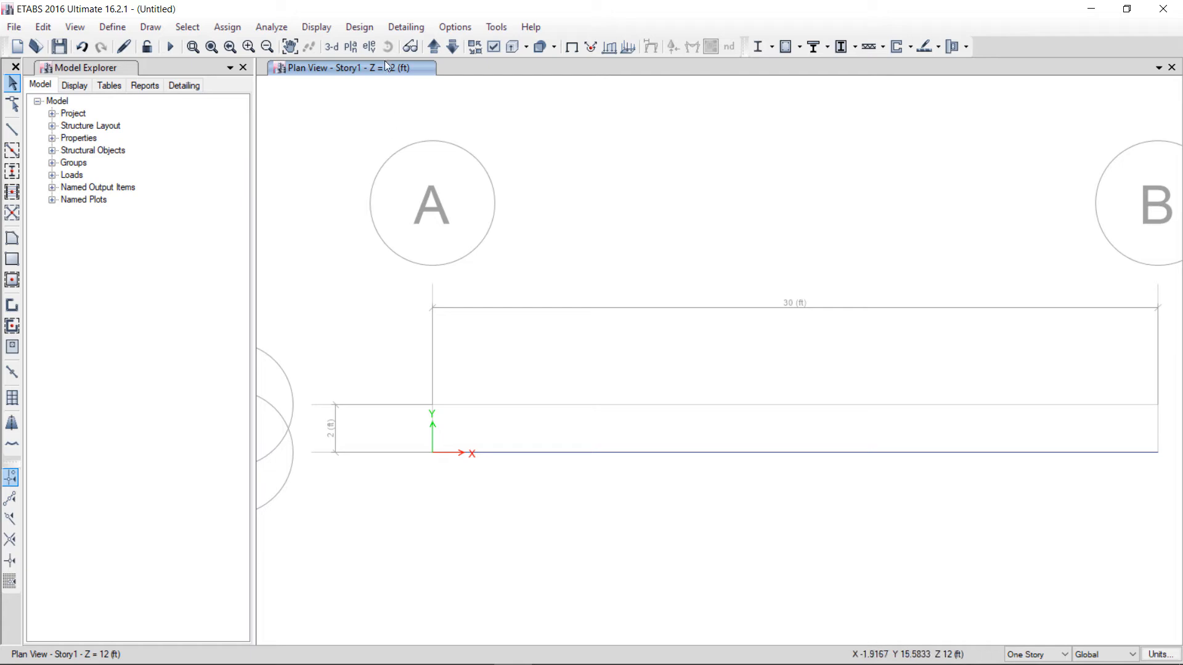
scroll(586, 335, down, 3)
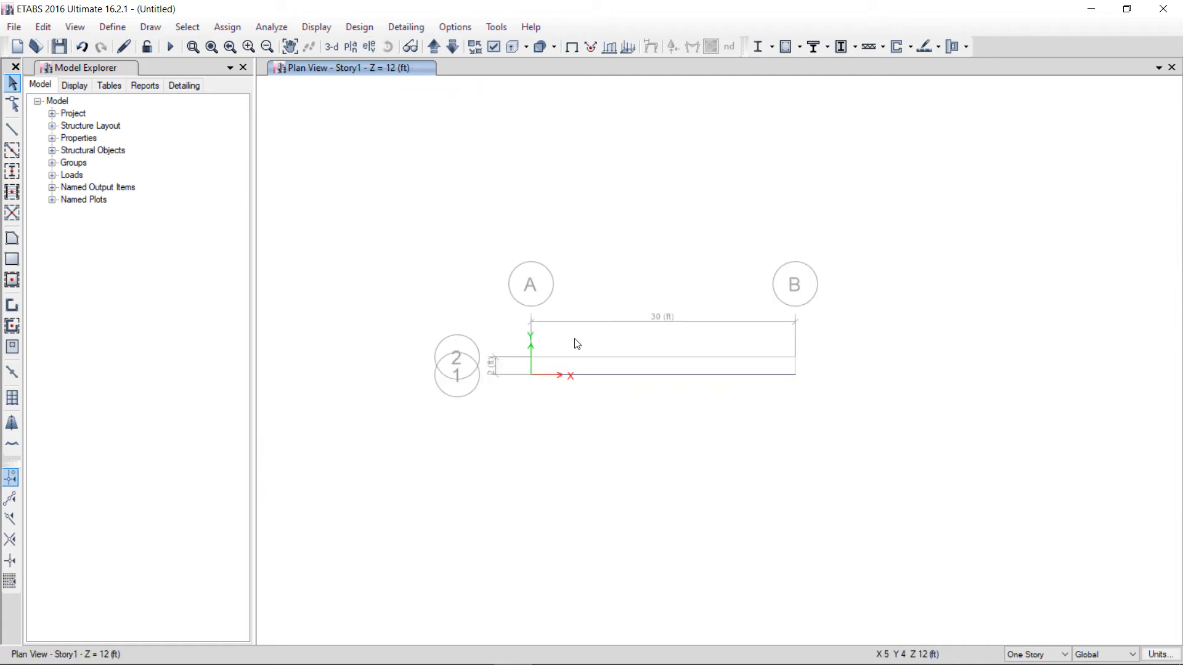
scroll(576, 343, up, 3)
scroll(575, 343, down, 3)
scroll(564, 383, up, 3)
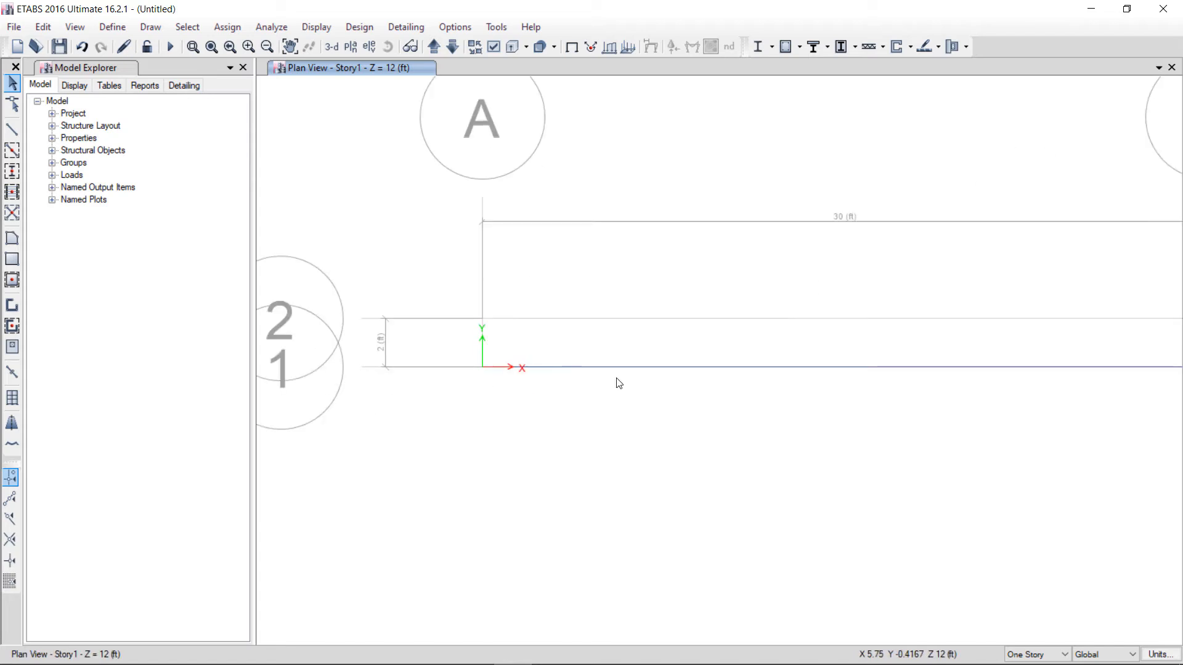
click(374, 49)
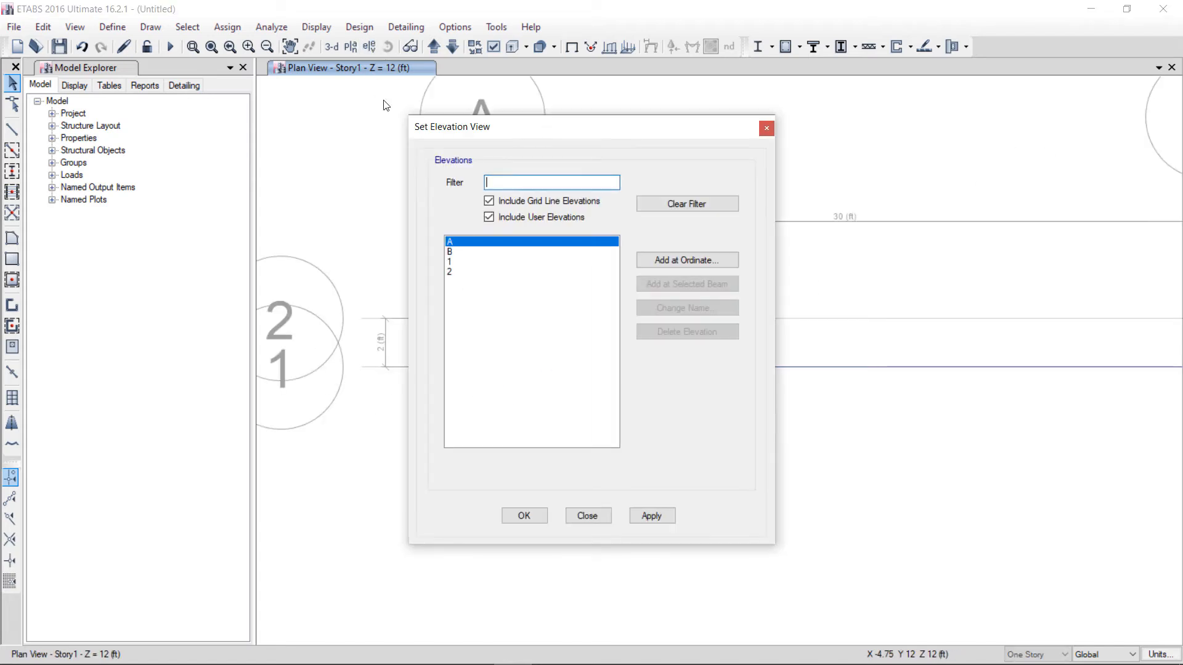
click(451, 263)
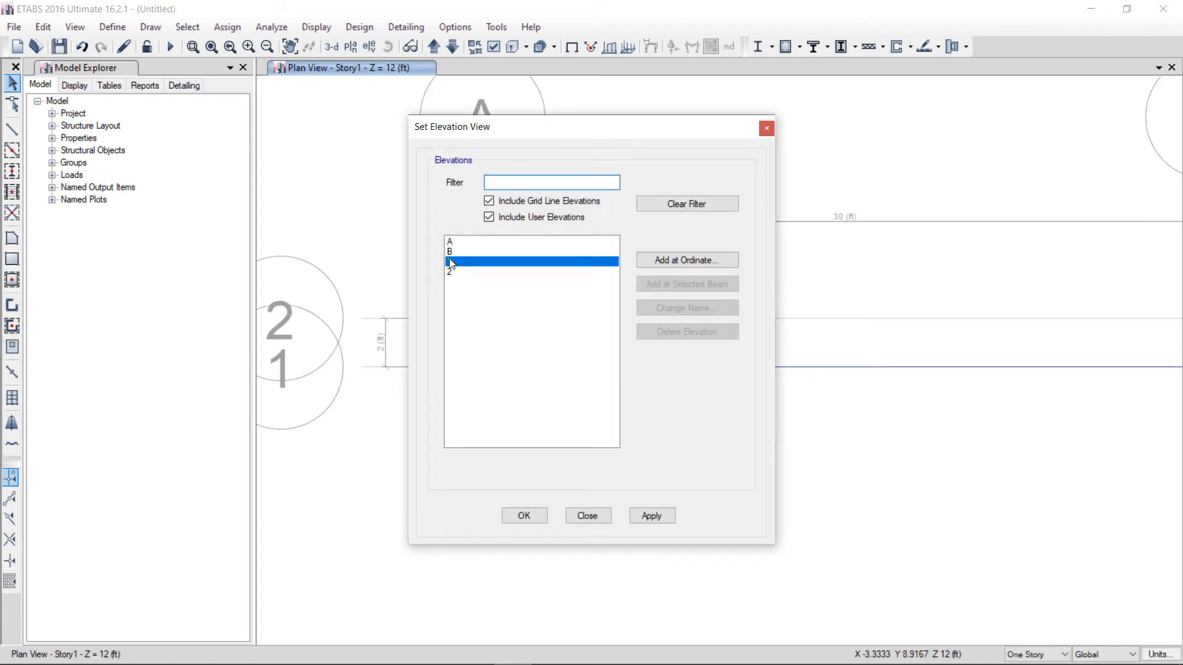
click(648, 517)
click(525, 515)
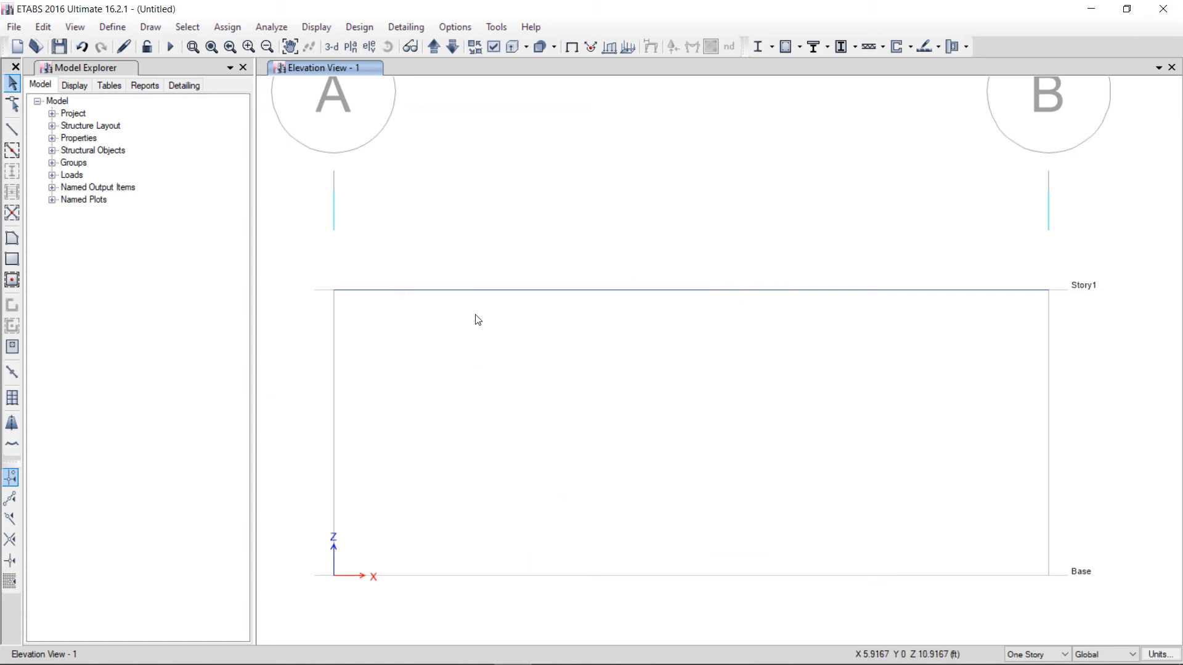
scroll(679, 325, down, 3)
scroll(681, 275, up, 3)
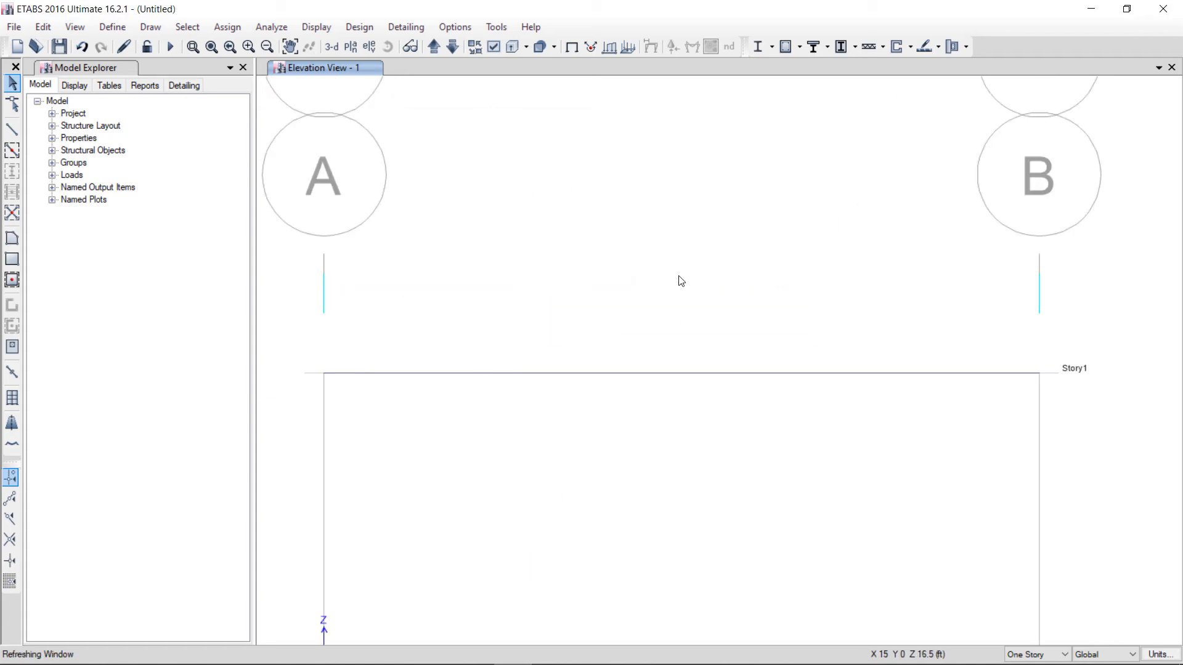
scroll(512, 338, down, 3)
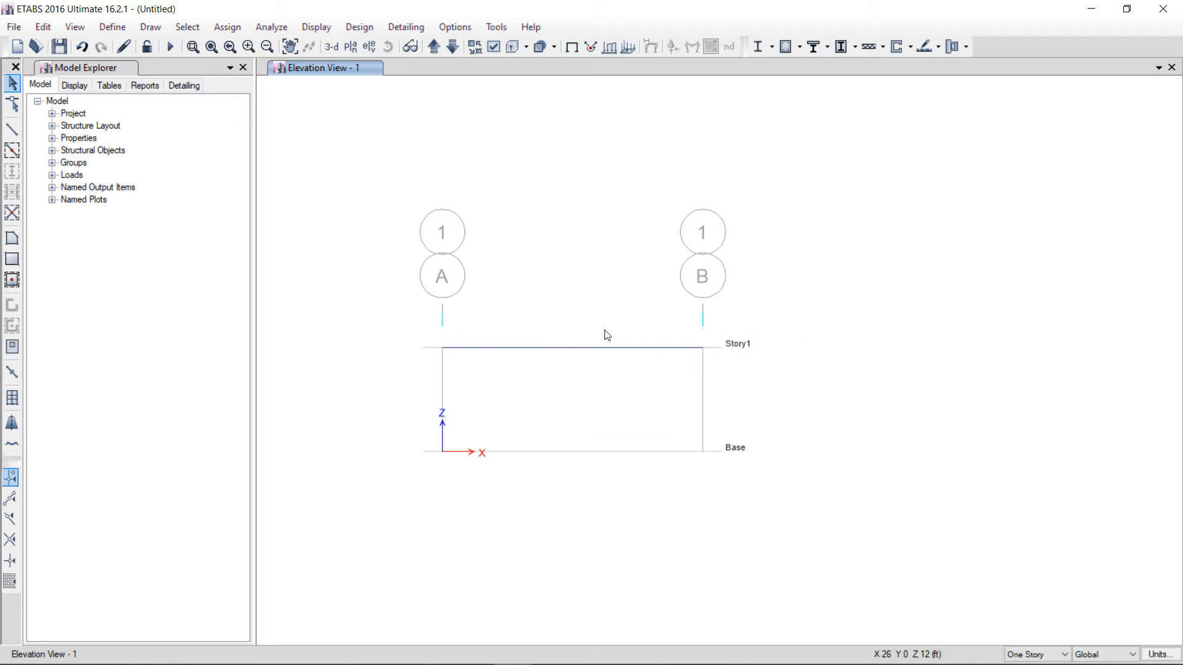
scroll(597, 321, up, 3)
scroll(888, 353, down, 3)
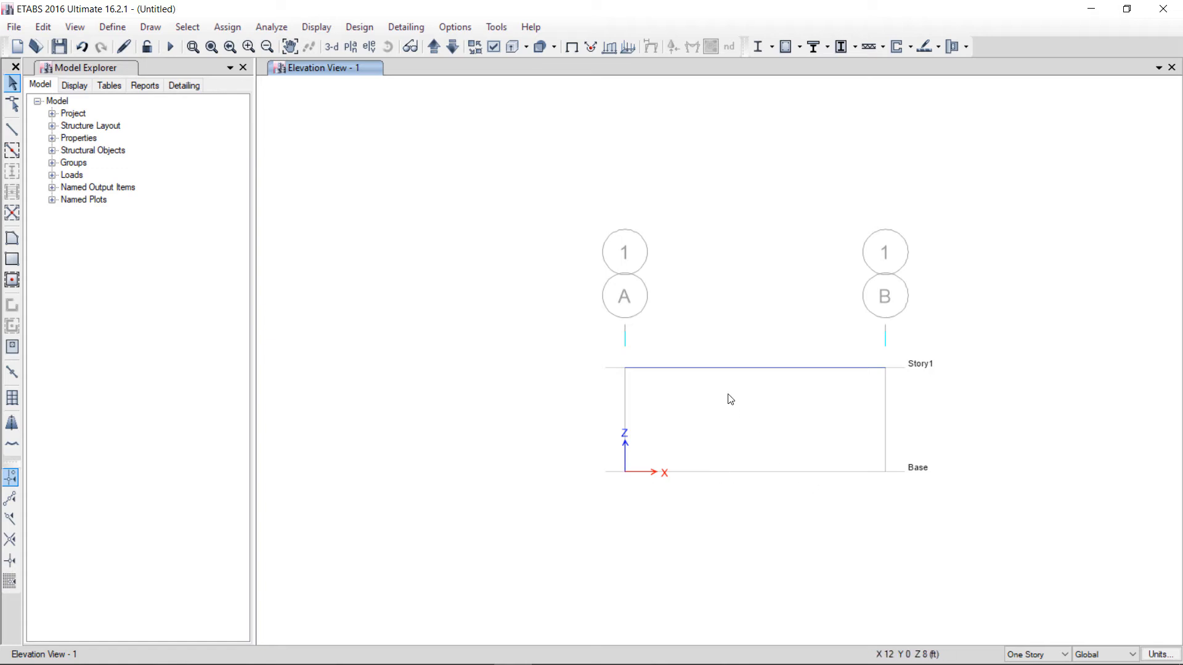
scroll(739, 378, up, 3)
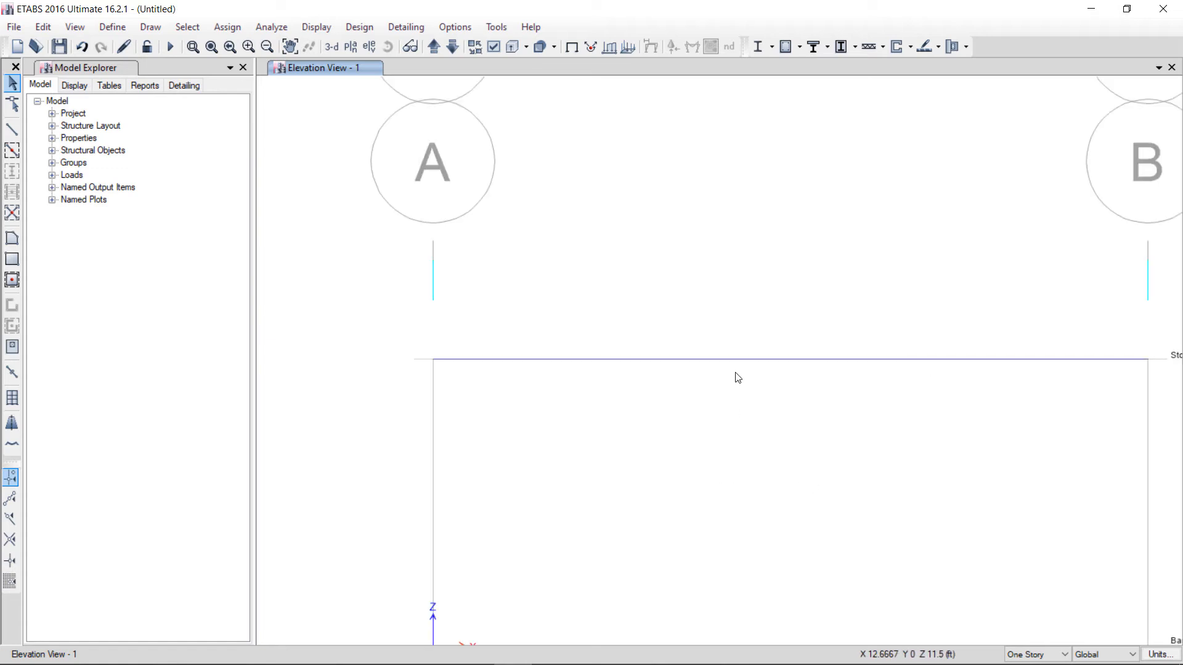
scroll(483, 324, down, 3)
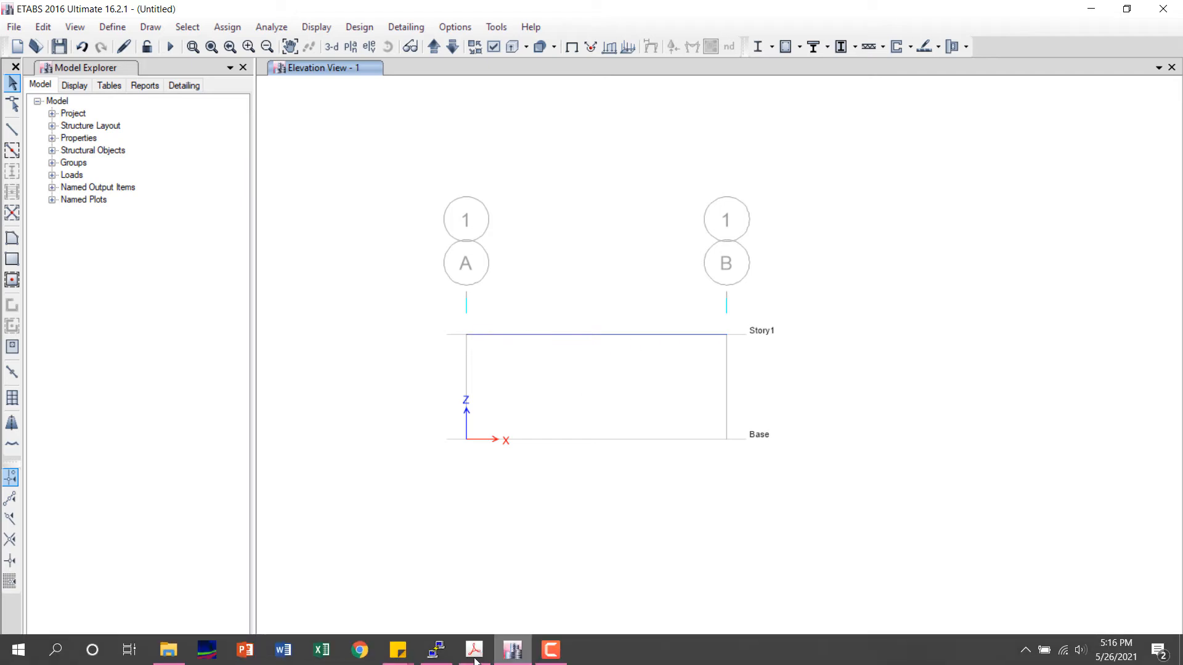
Assign a roller support restraining only Translation Z to the Story1 beam joint at grid A.
click(468, 337)
click(227, 27)
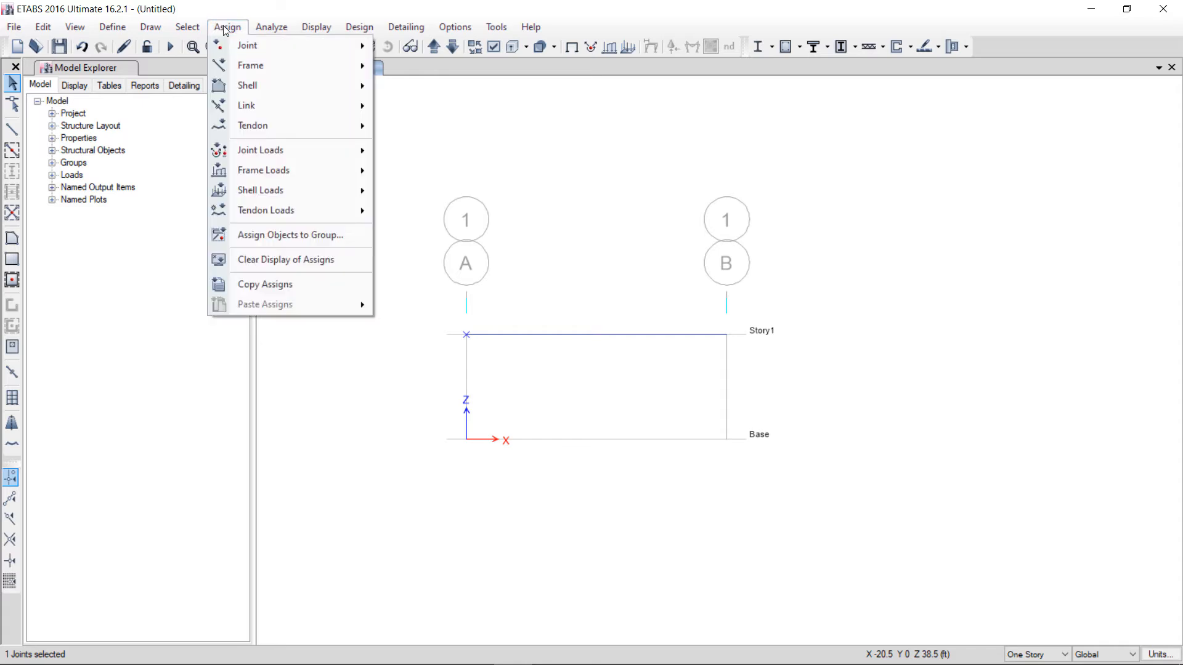
mouse_move(250, 44)
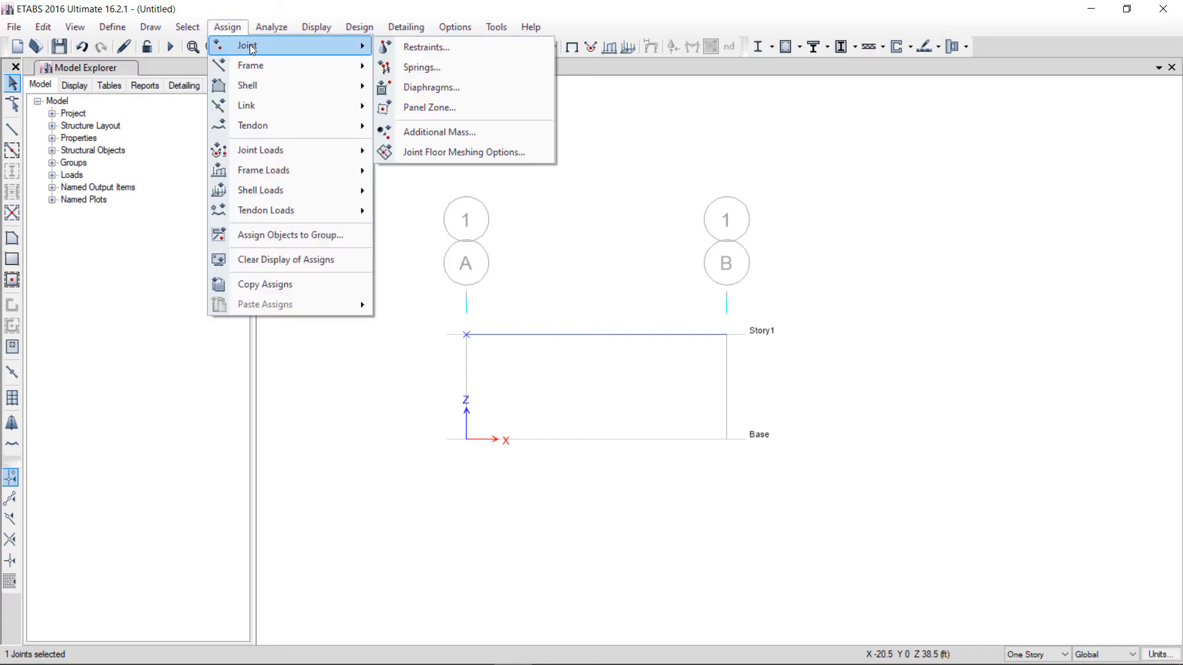
click(447, 48)
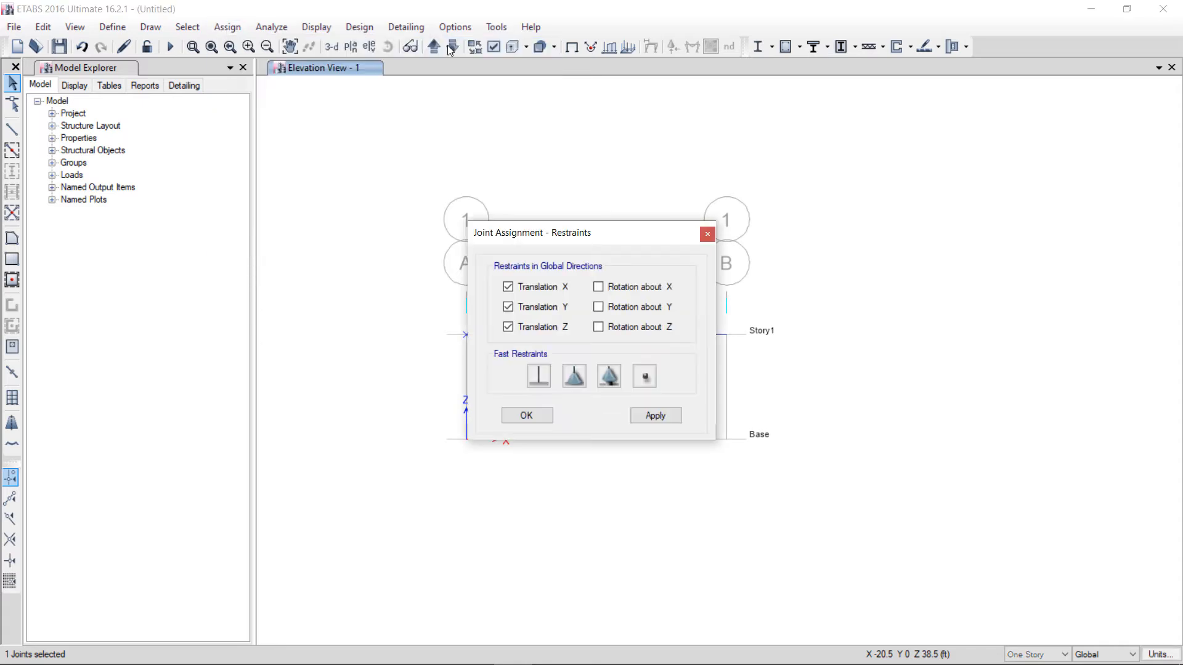
click(578, 381)
click(543, 376)
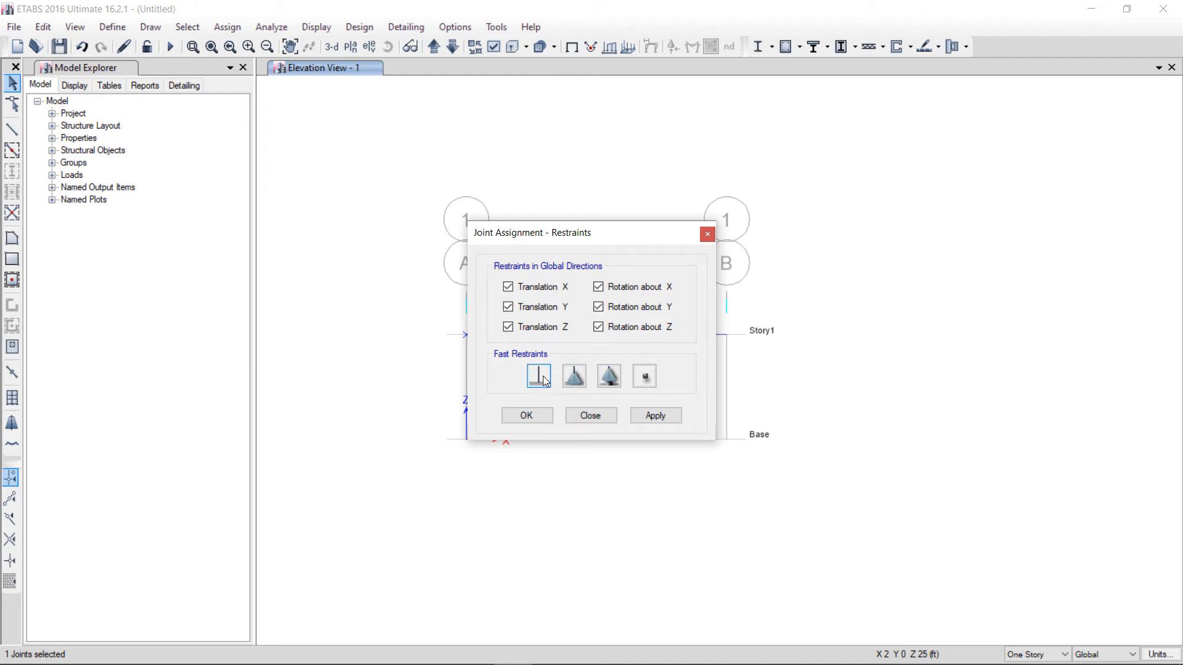
click(611, 376)
drag(599, 240, 289, 236)
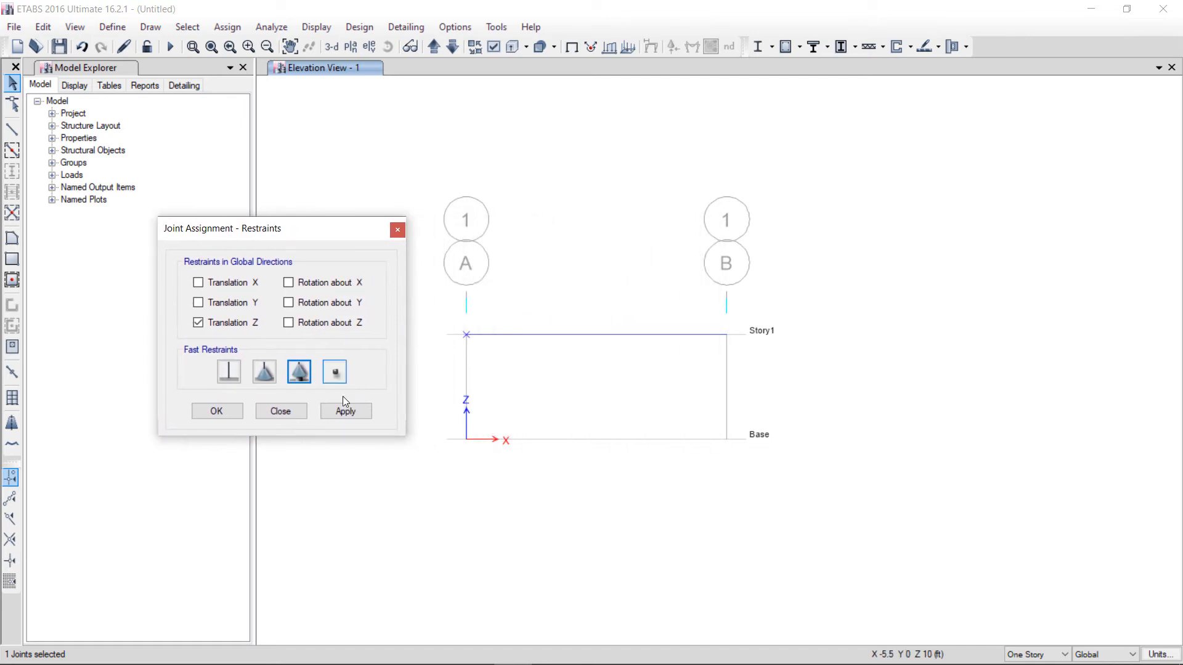
click(353, 413)
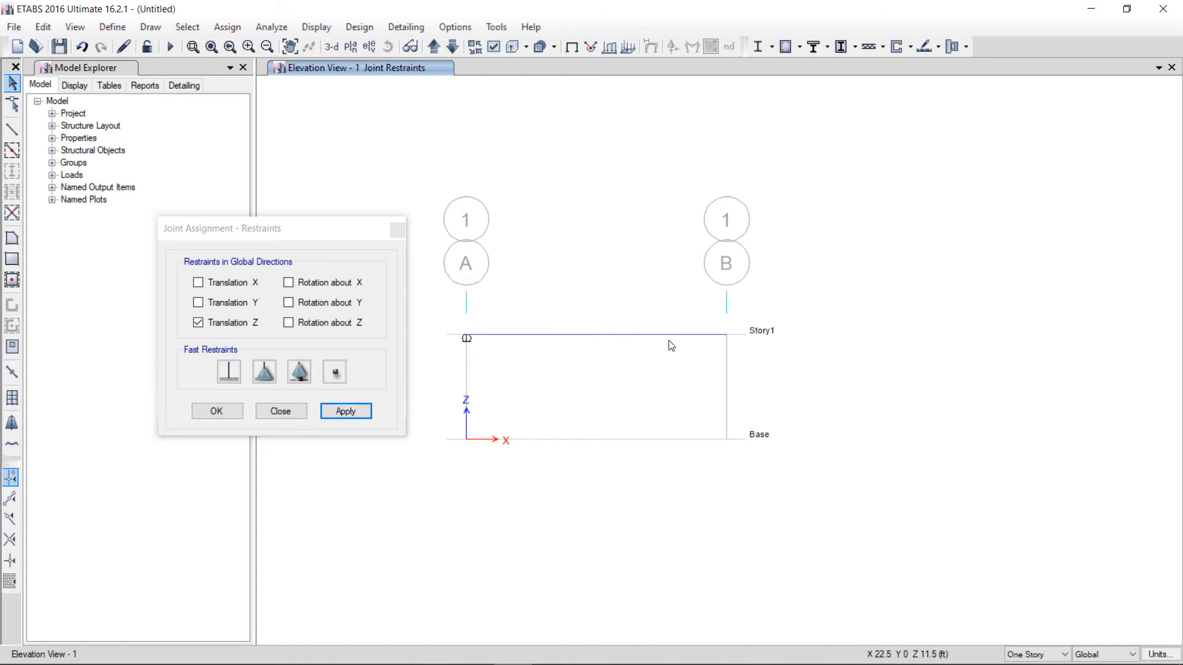
Assign a pinned support restraining Translation X, Y and Z to the beam joint at grid B and finish the restraint assignment.
click(727, 336)
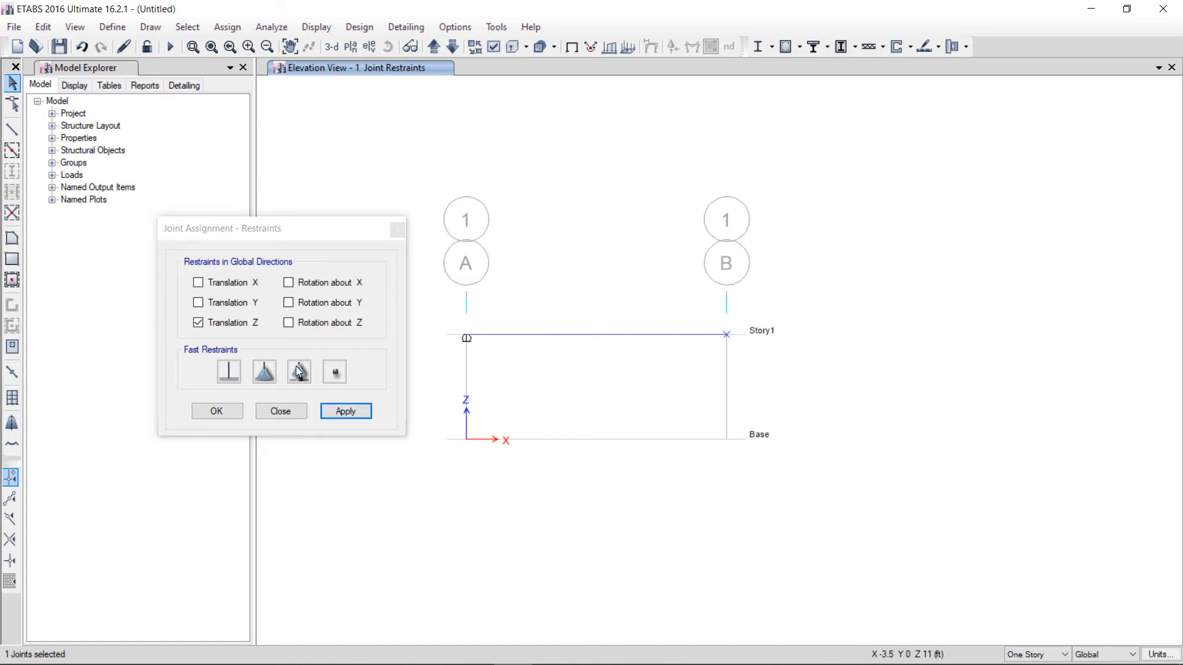
click(266, 375)
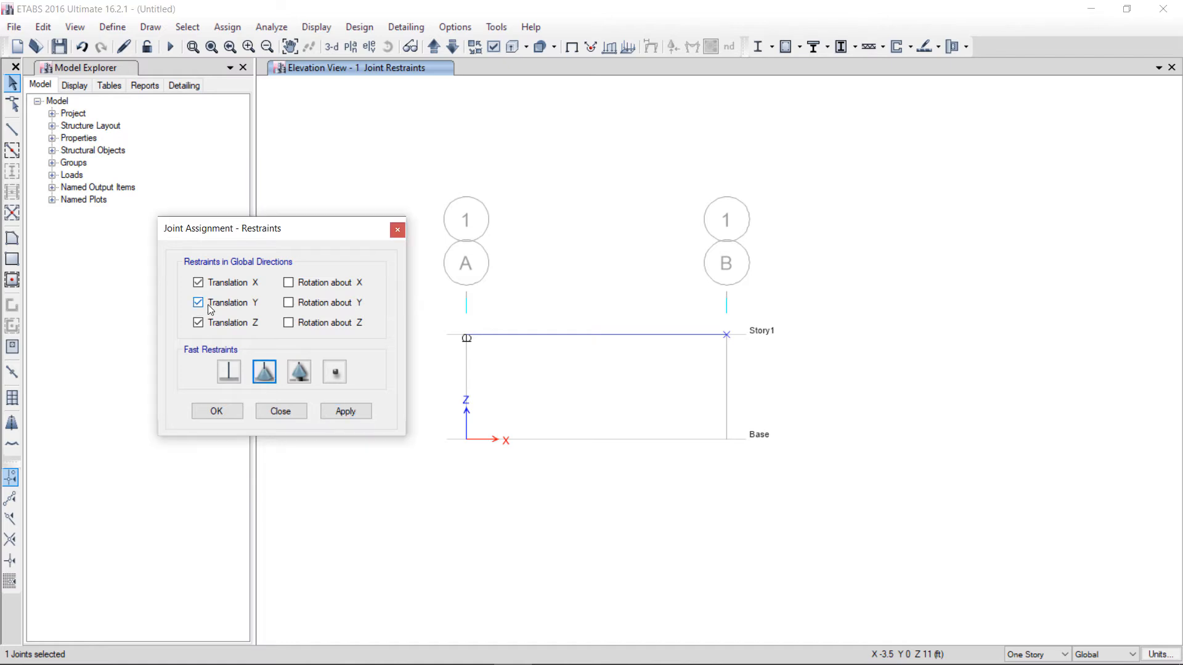
click(353, 414)
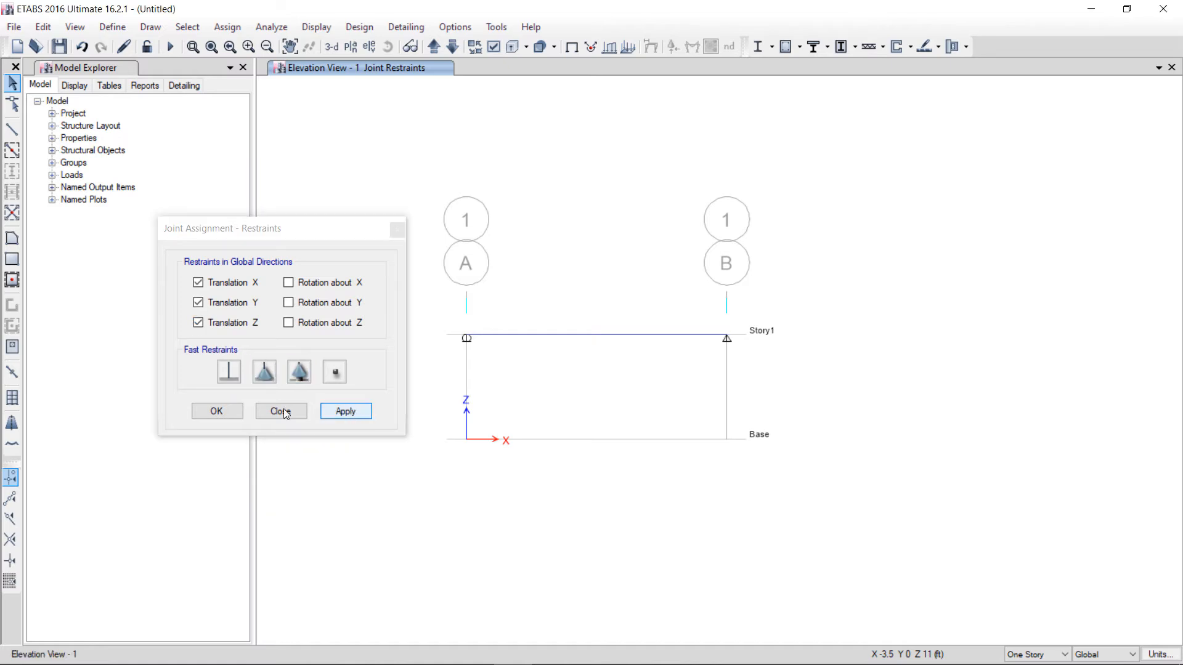
click(226, 412)
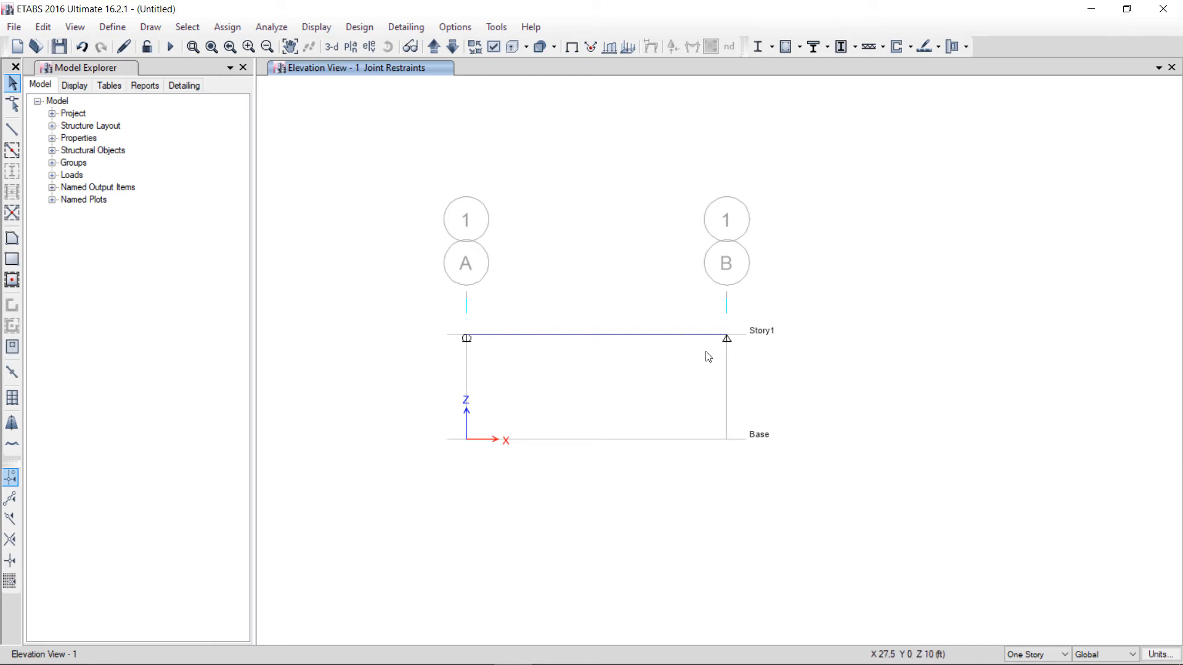
Set the Dead load pattern's self weight multiplier to 0, checking the beam's load figure in Adobe Acrobat, and accept the load patterns.
click(122, 34)
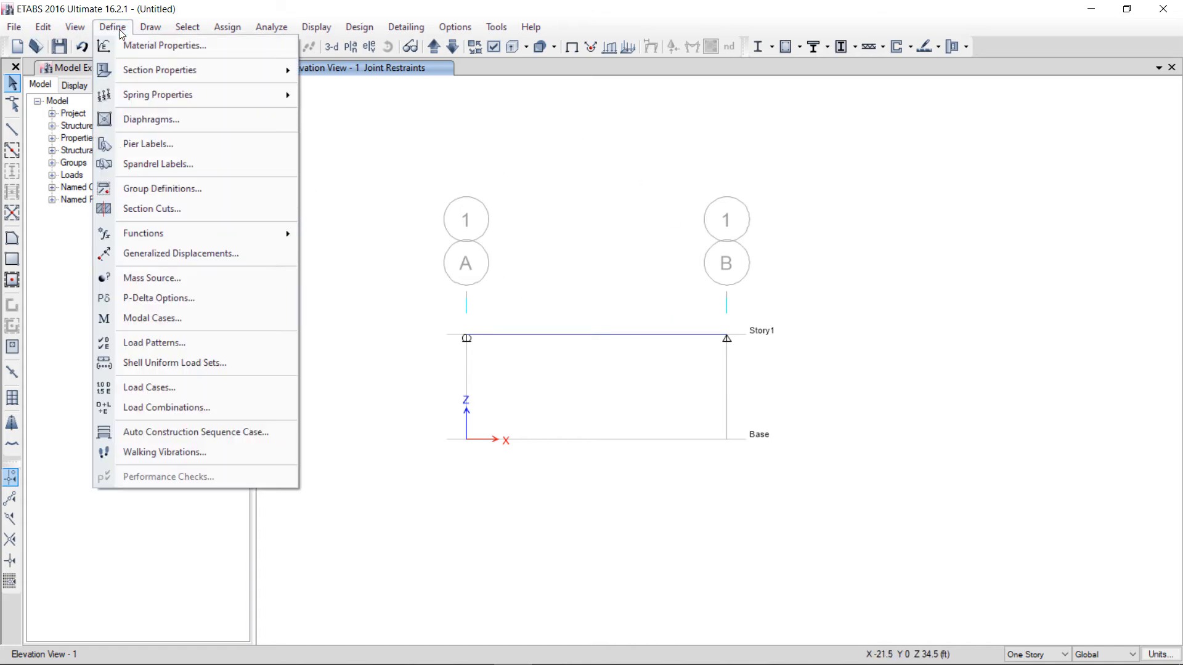
click(161, 343)
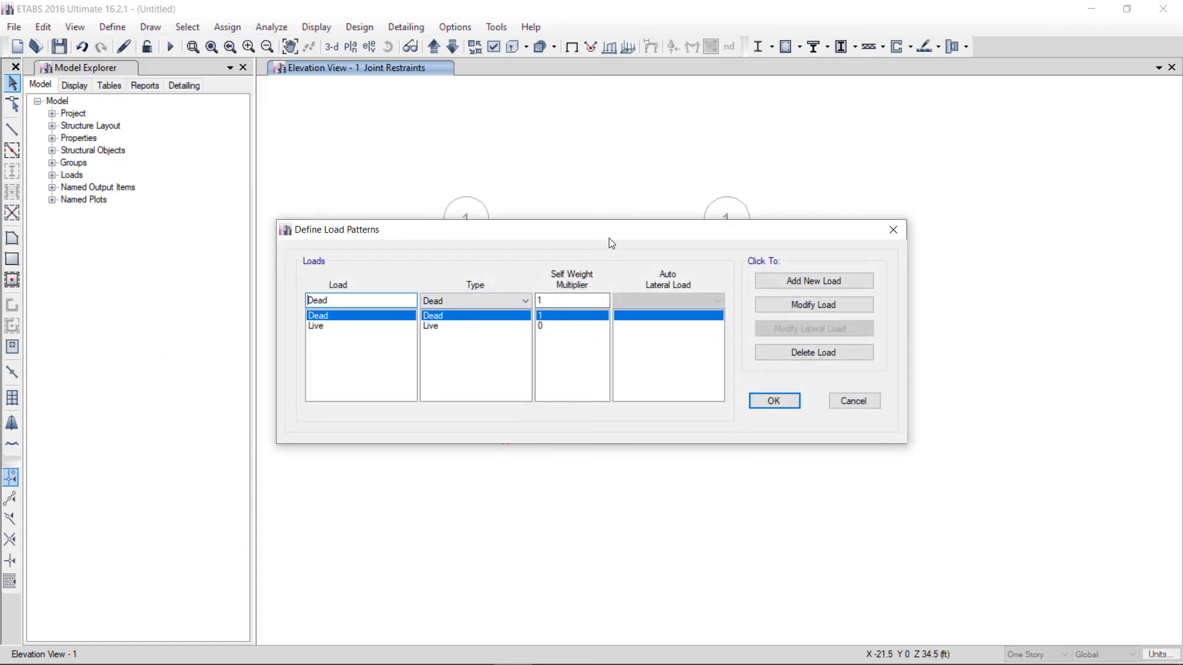
drag(609, 238, 361, 287)
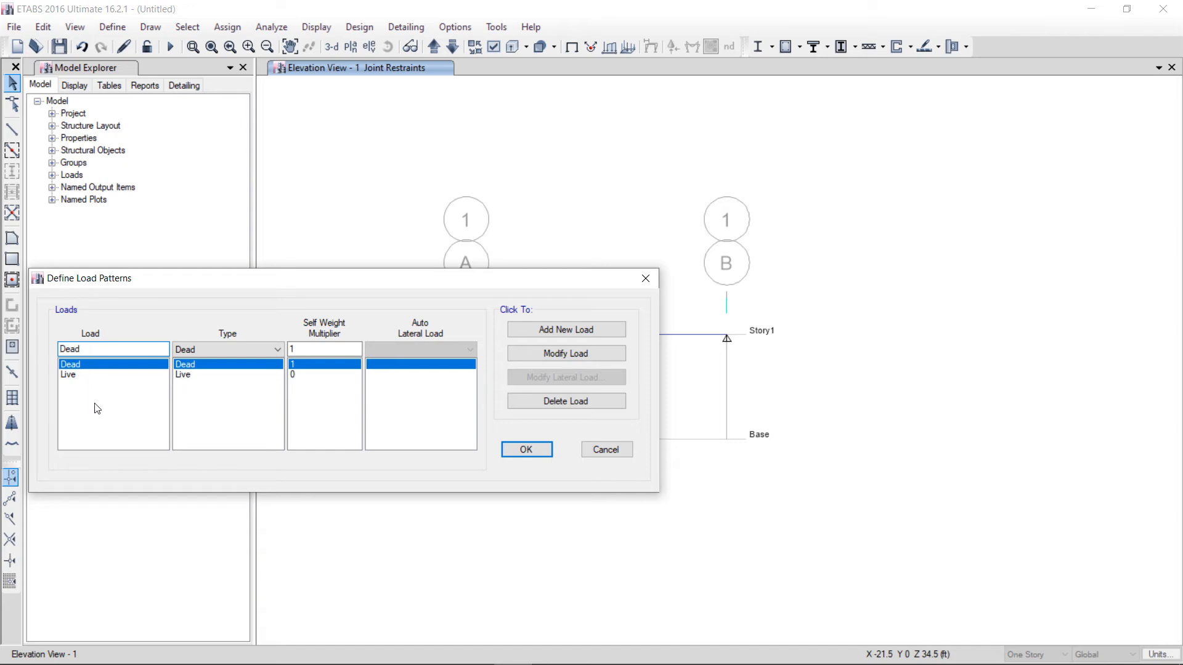
click(250, 349)
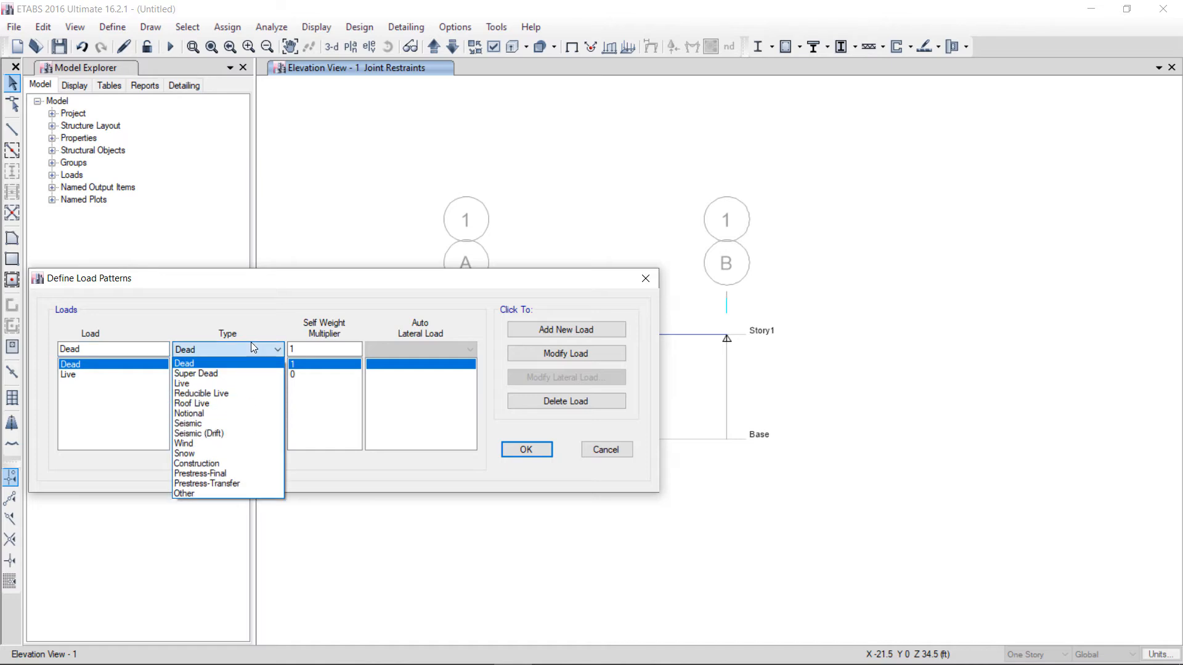
click(251, 348)
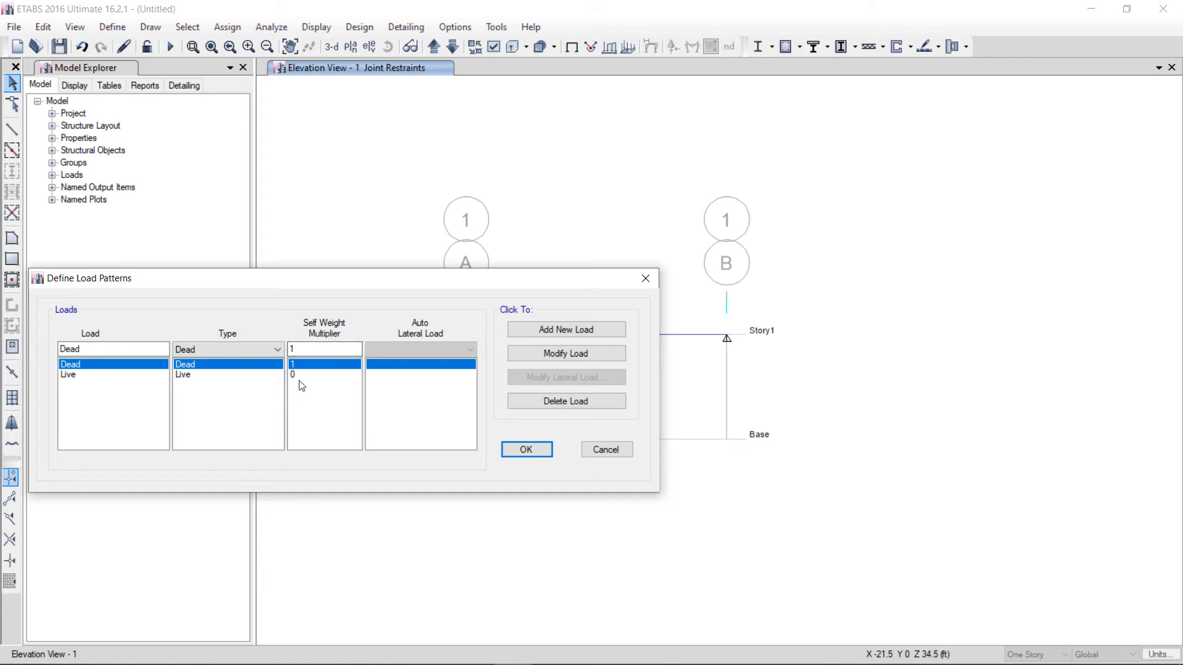
drag(403, 280, 245, 393)
text(0)
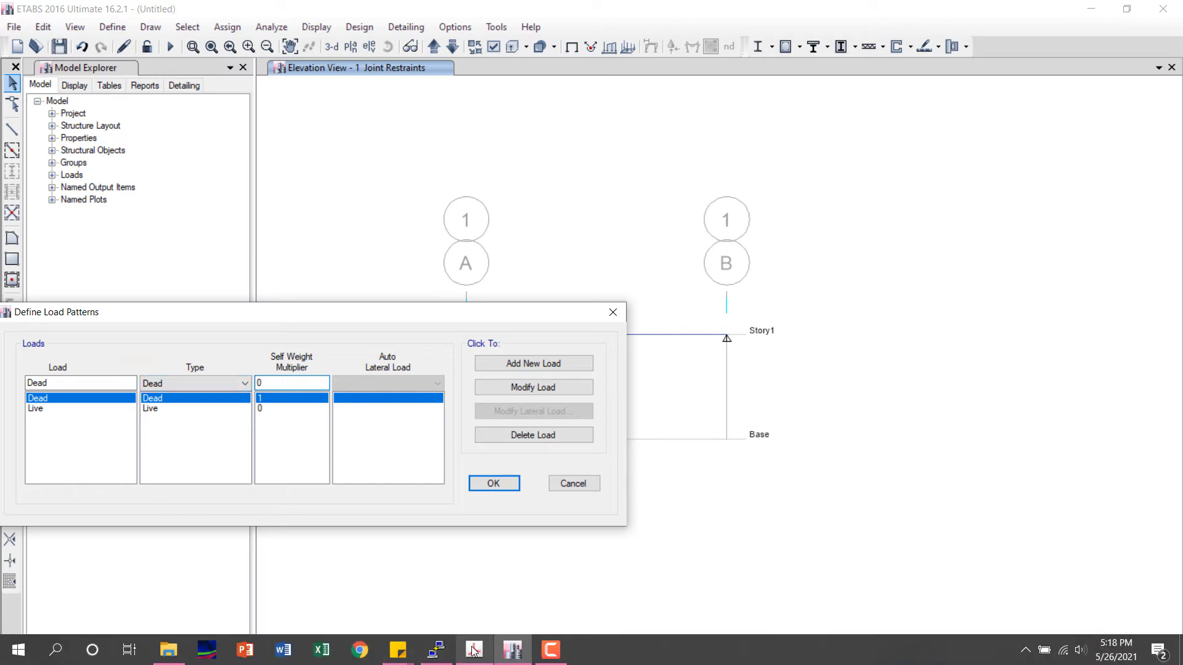
click(476, 649)
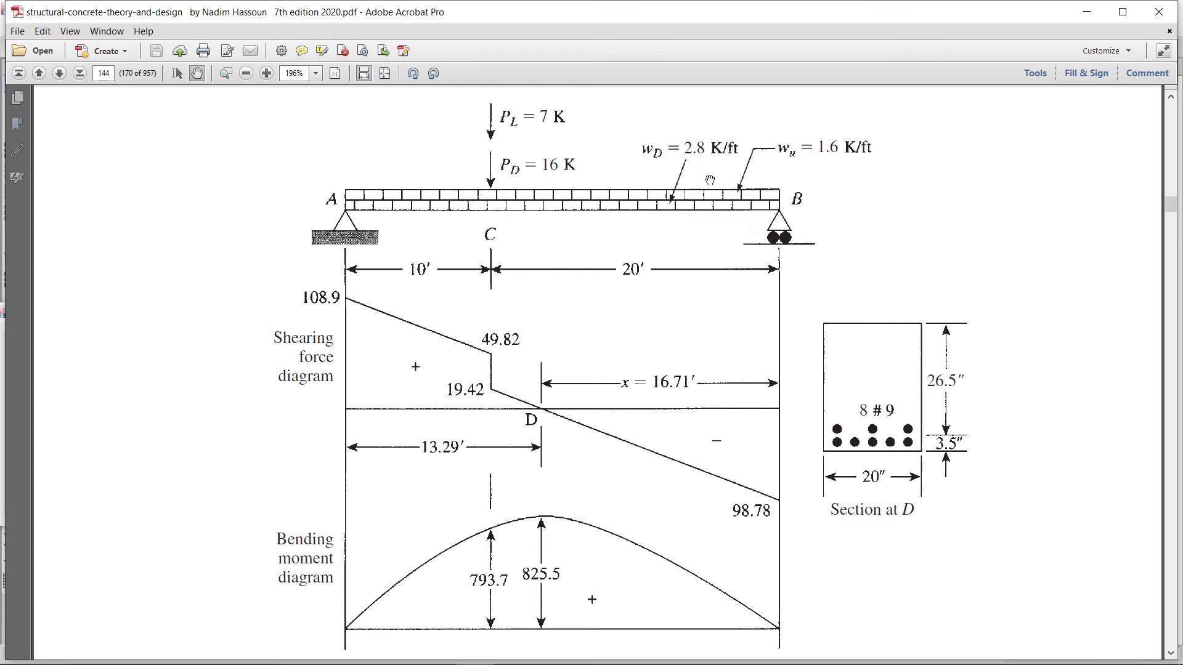
click(522, 653)
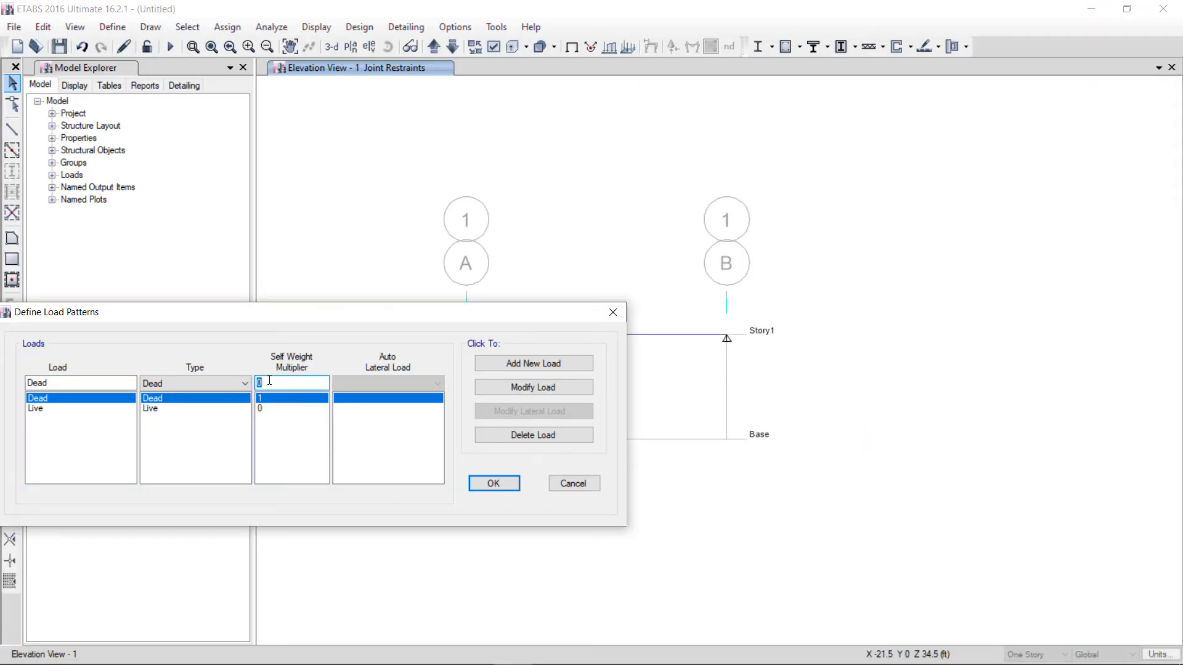
click(556, 390)
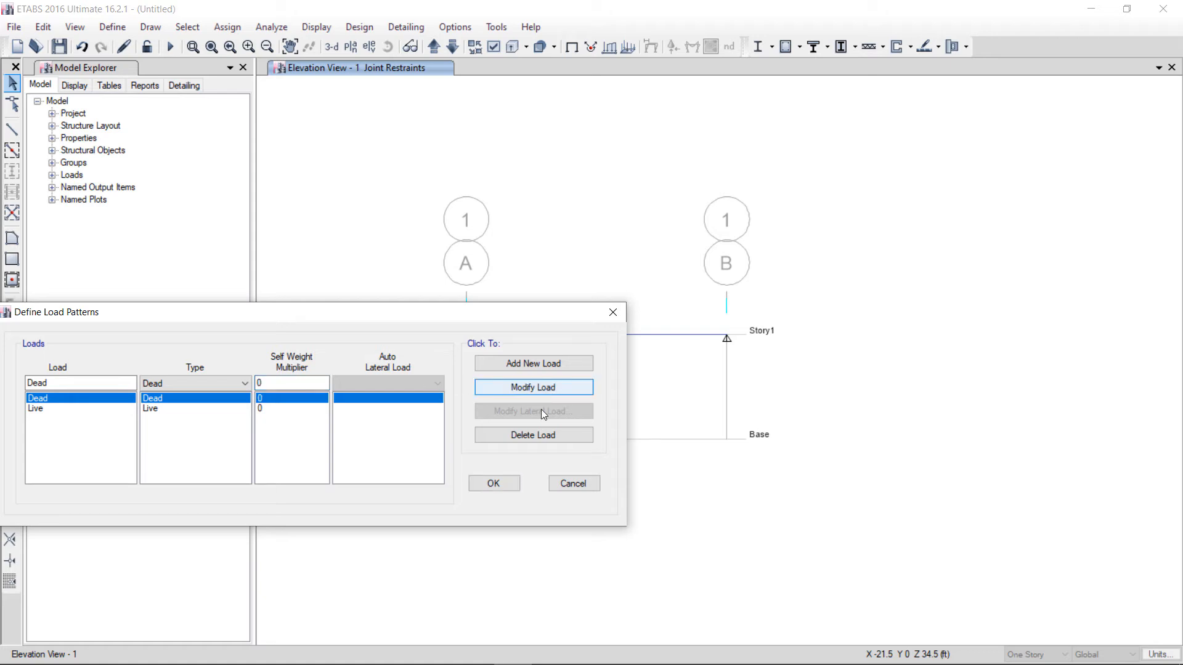
click(494, 484)
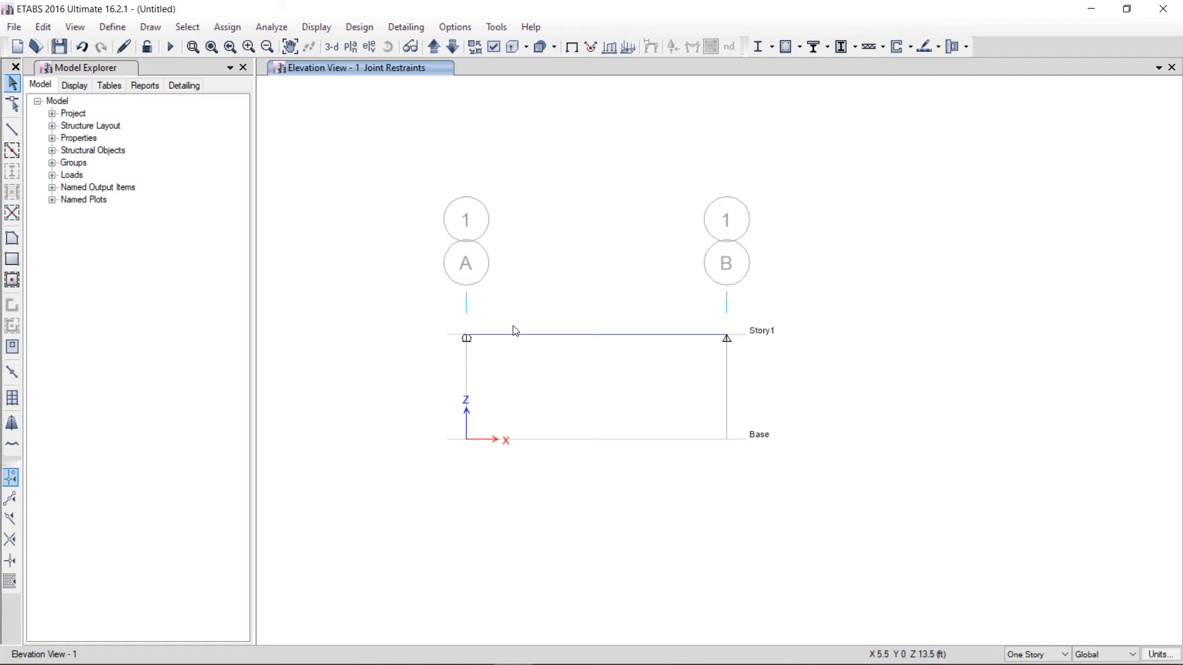
Check the dead load in the Adobe Acrobat figure and assign a 2.8 kip/ft uniform gravity load to the beam under the Dead pattern.
click(541, 338)
click(229, 32)
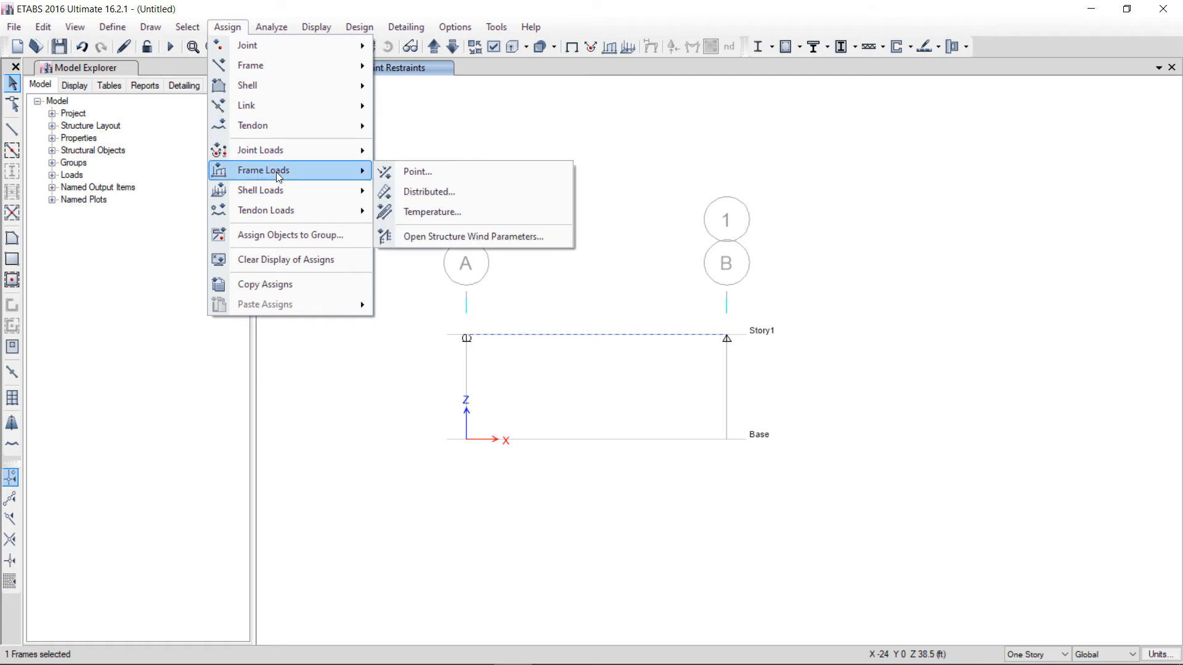
mouse_move(279, 190)
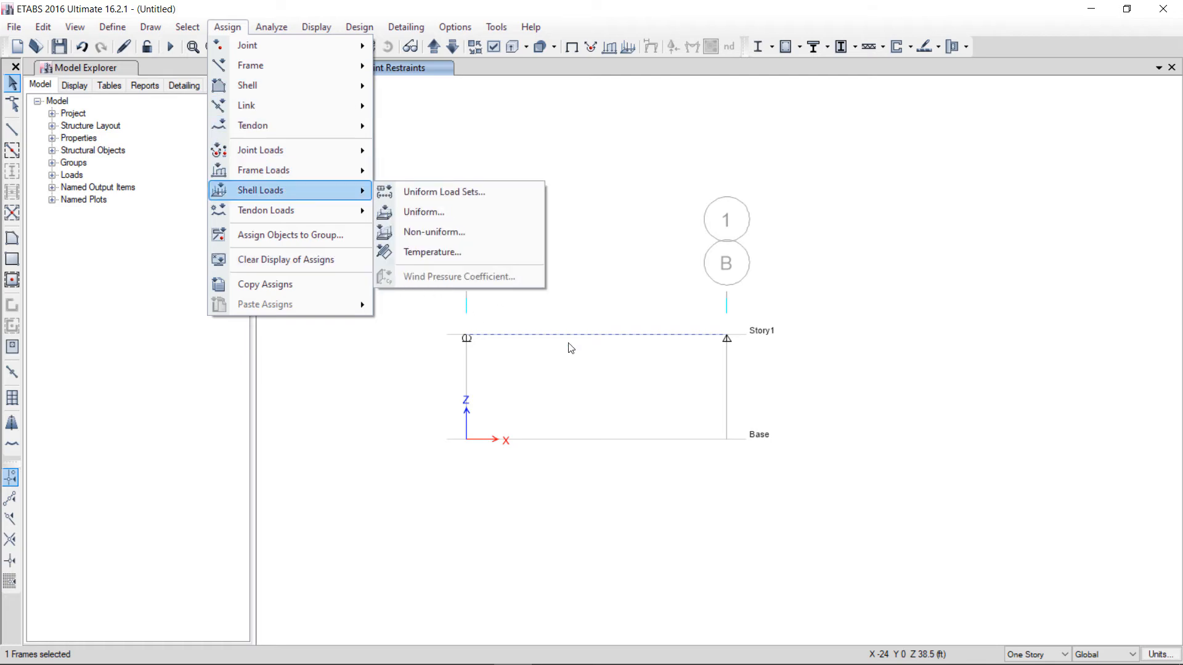
mouse_move(313, 169)
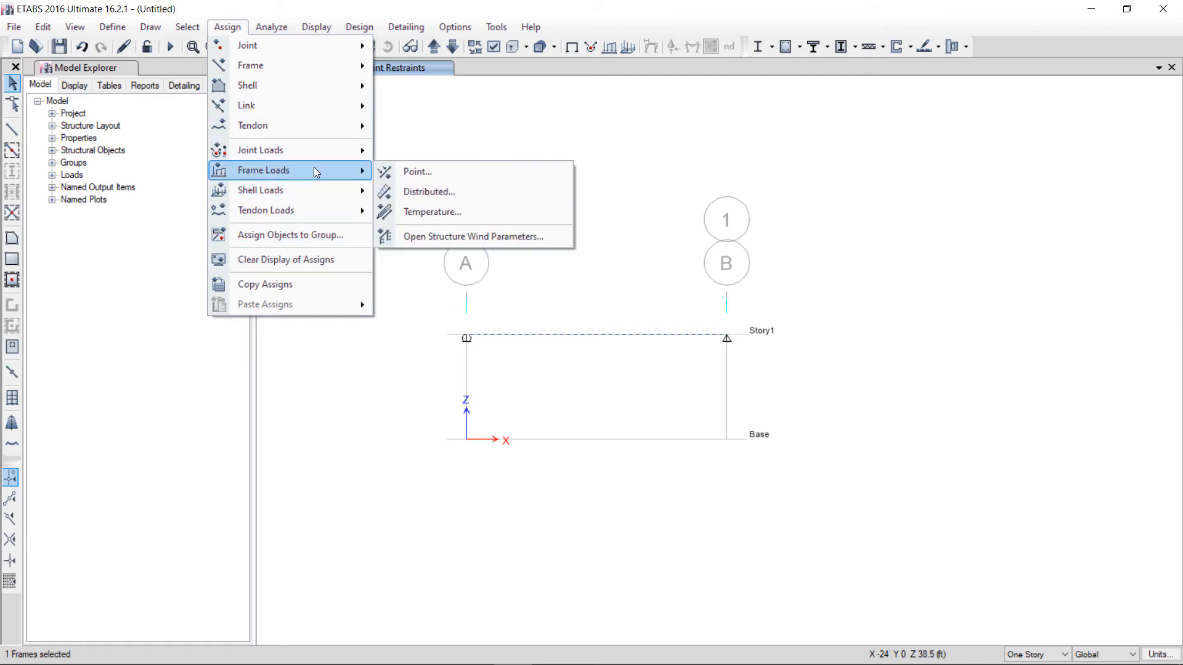
click(434, 190)
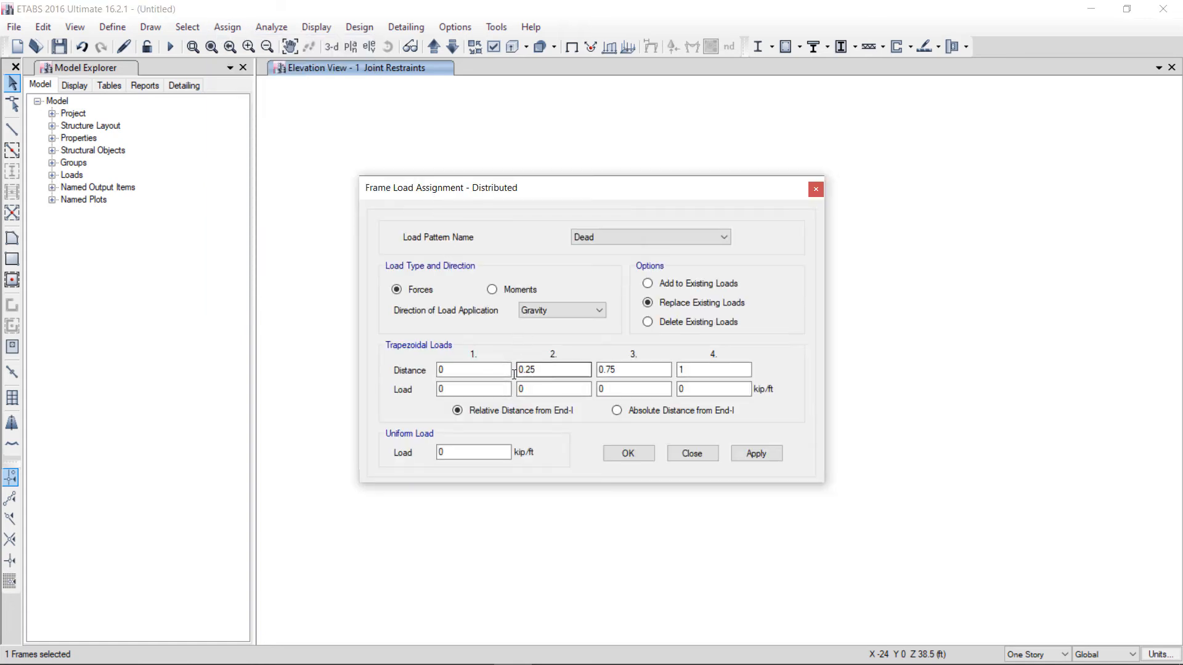
mouse_move(535, 656)
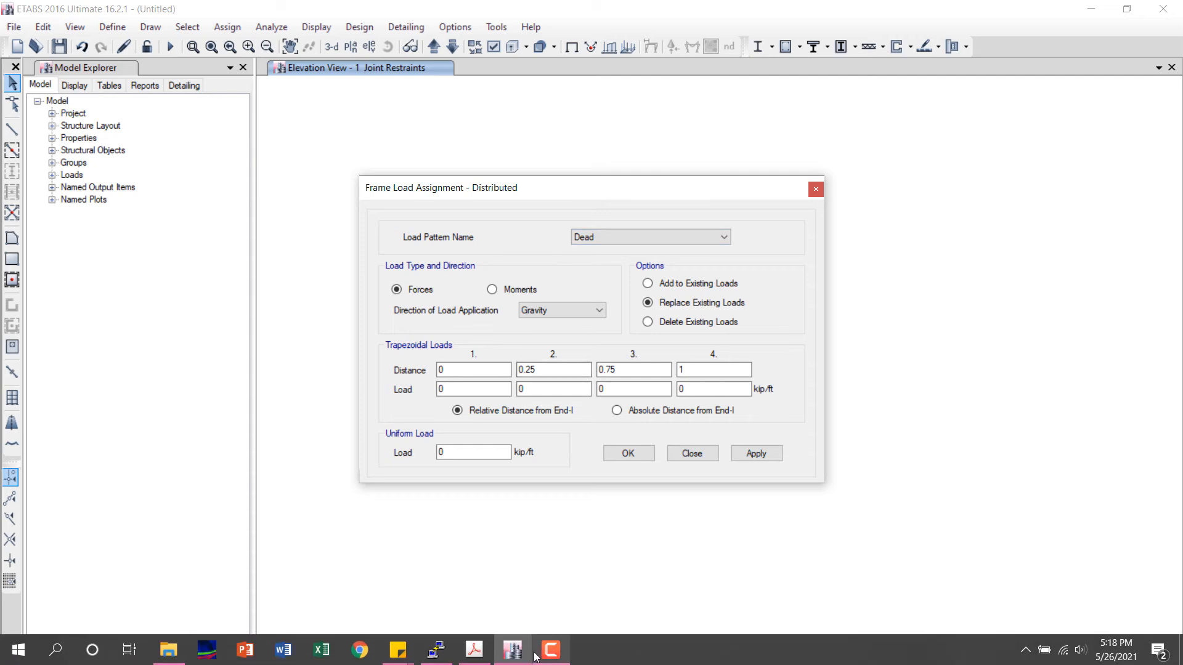
click(474, 650)
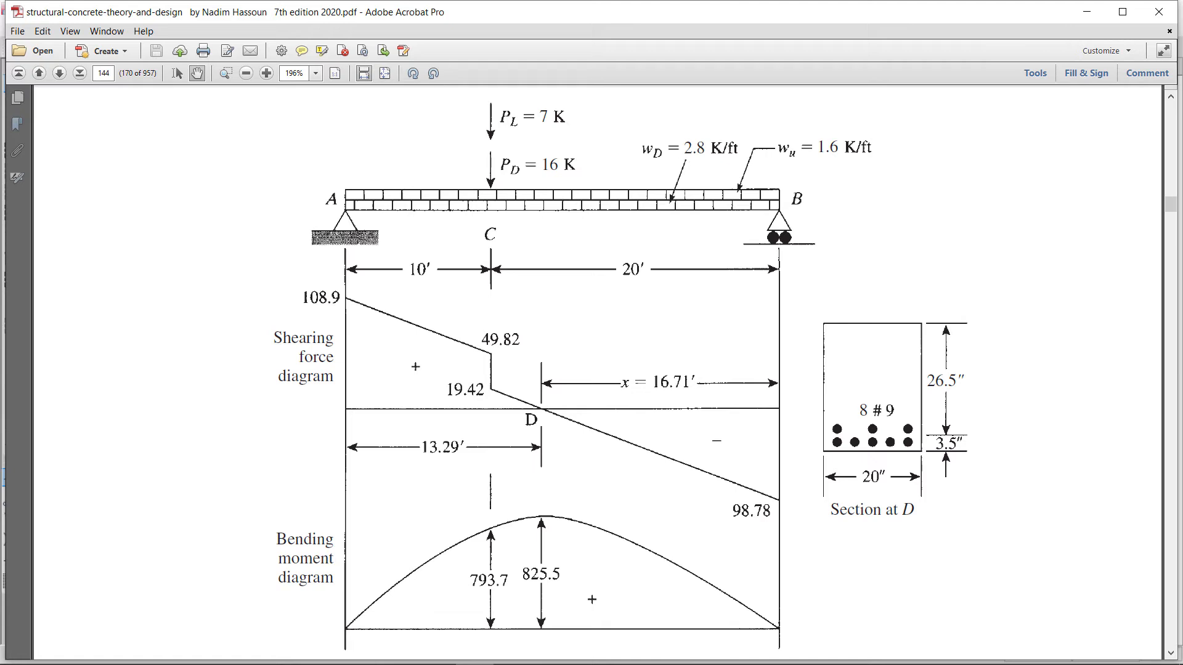
click(512, 650)
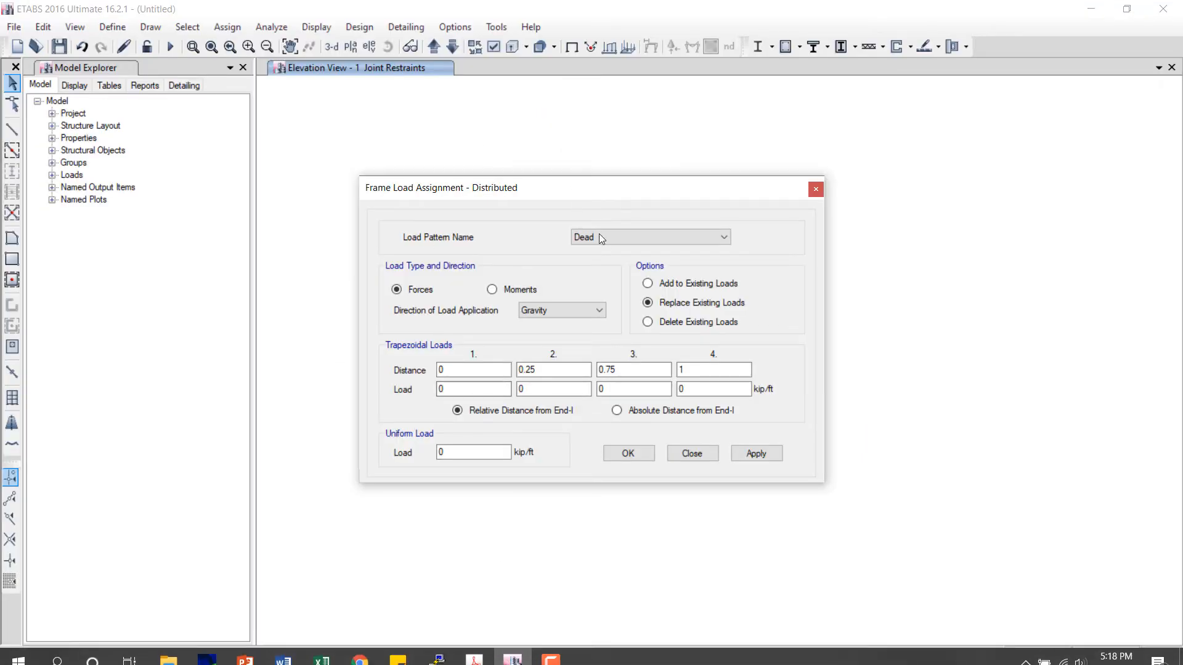
drag(454, 455, 420, 458)
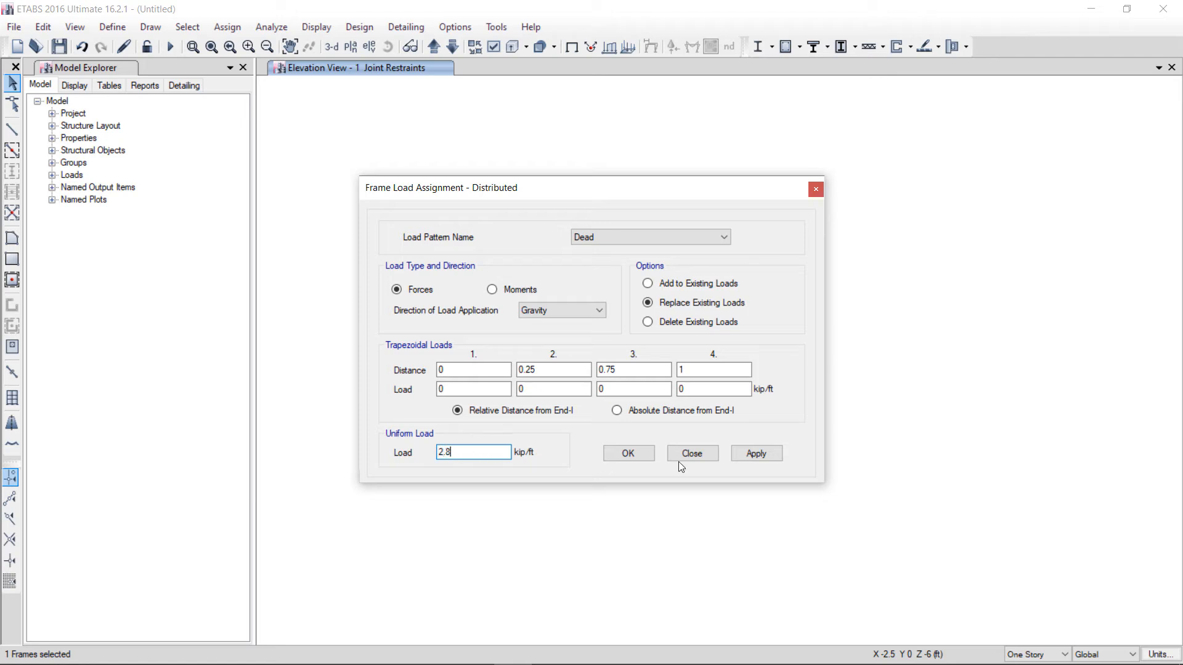
drag(649, 190, 326, 173)
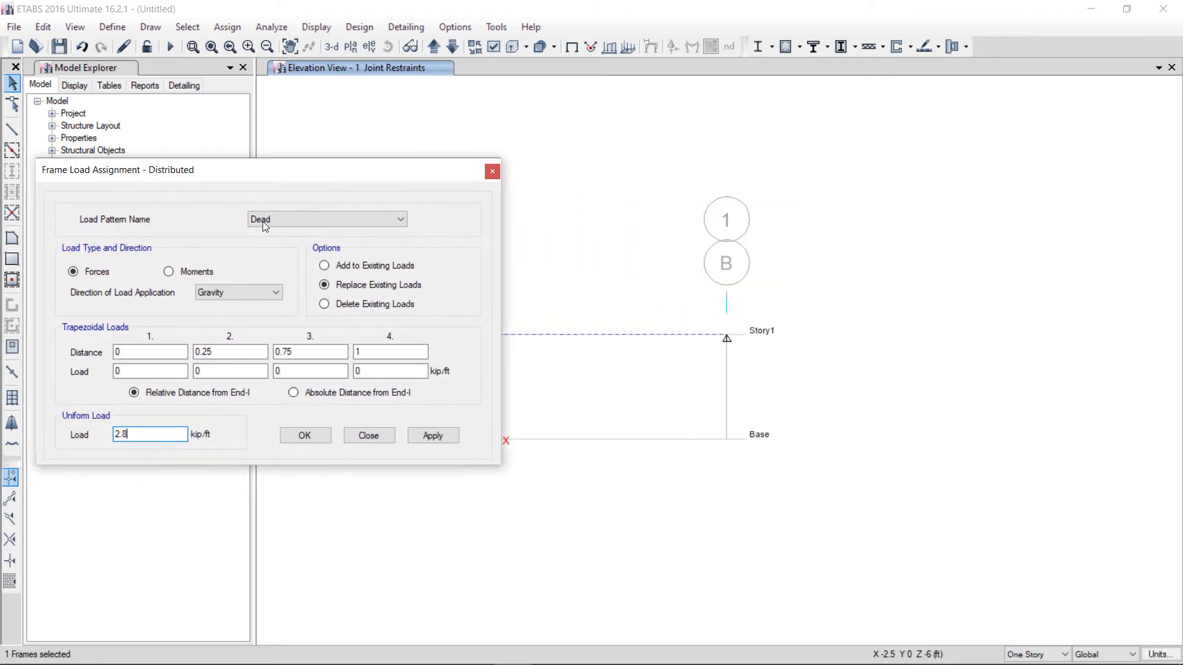
click(432, 437)
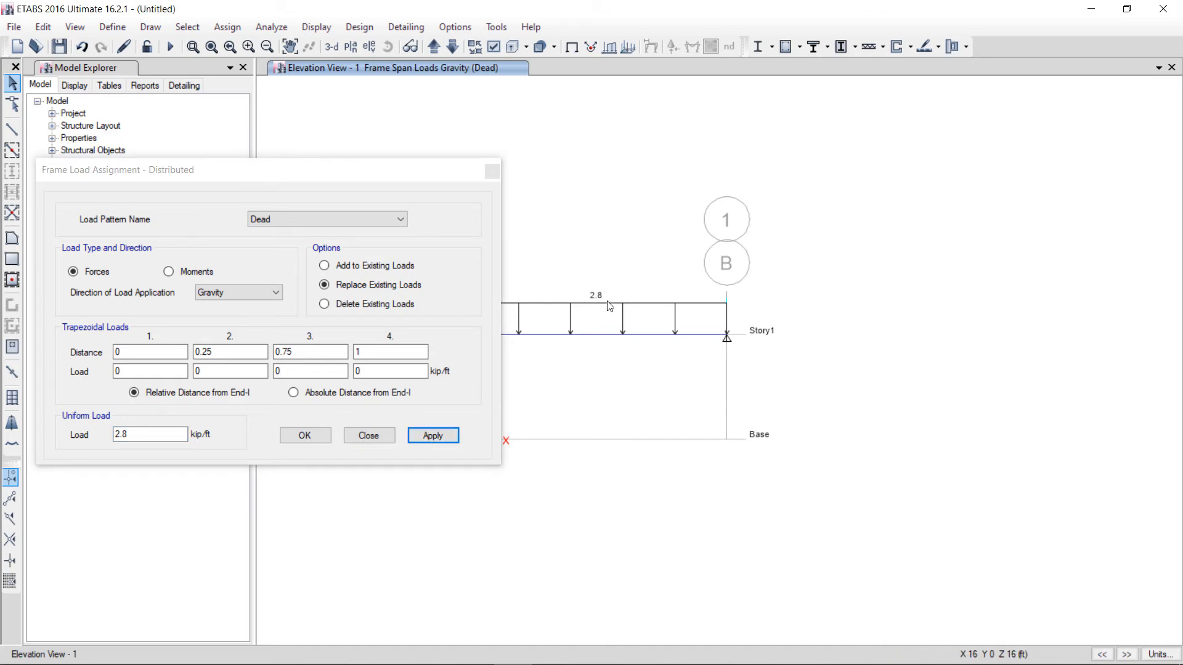
Check the live load in the Adobe Acrobat figure and assign a 1.6 kip/ft uniform gravity load to the beam under the Live pattern.
click(352, 219)
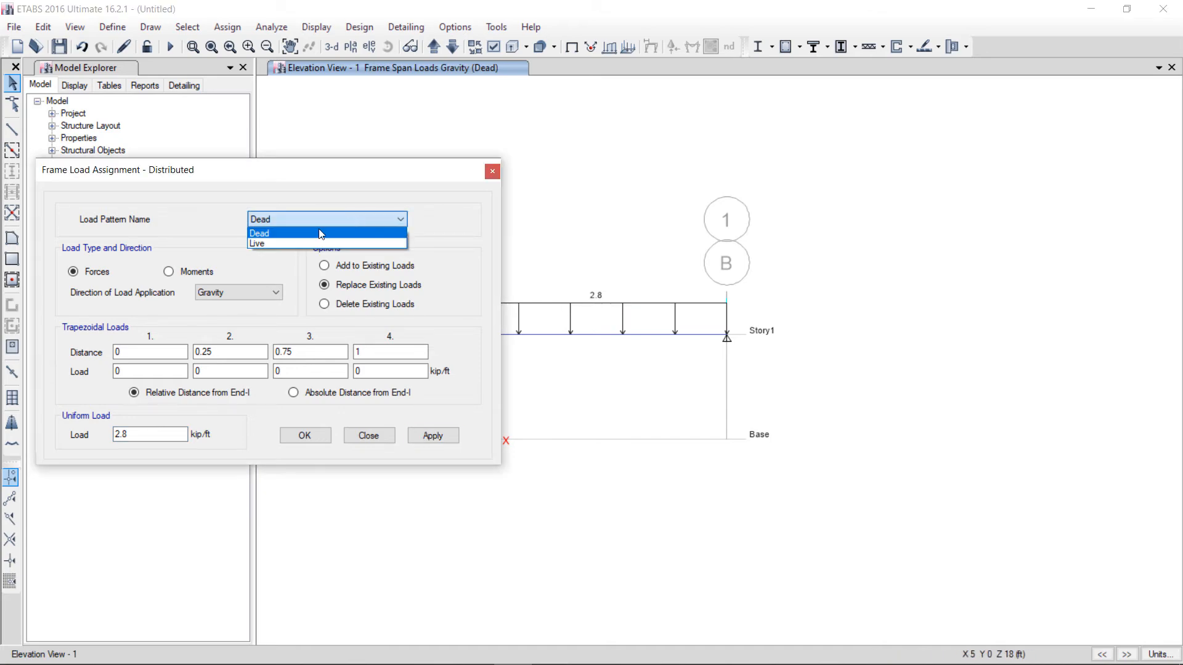
click(294, 239)
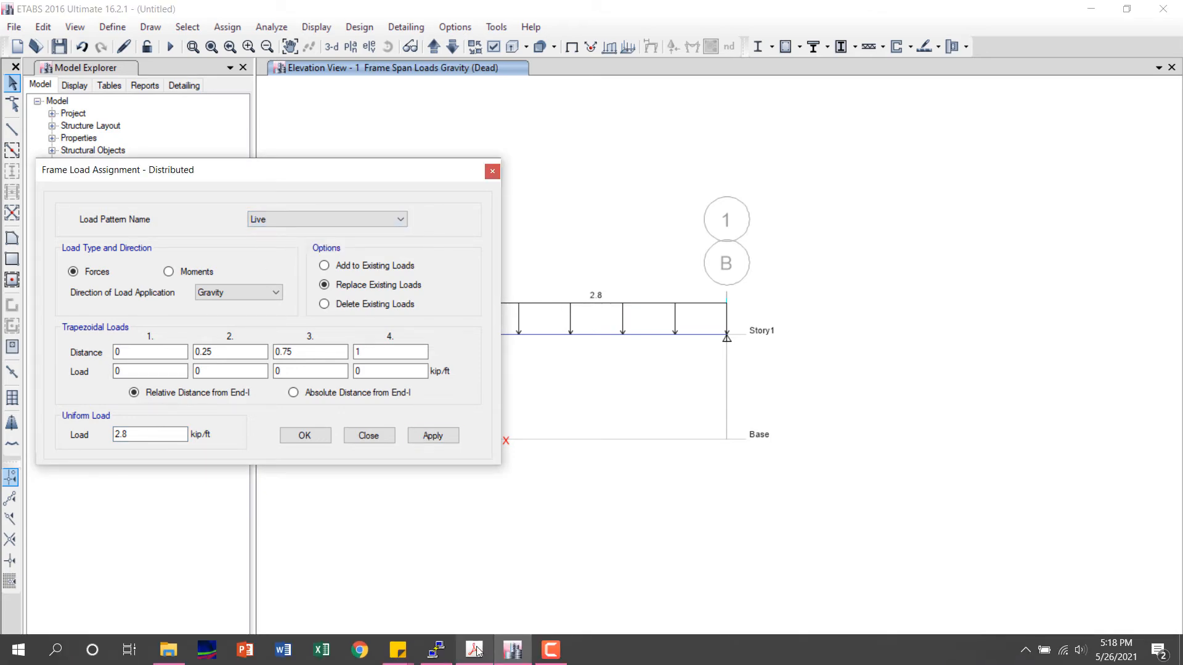
click(476, 650)
click(512, 650)
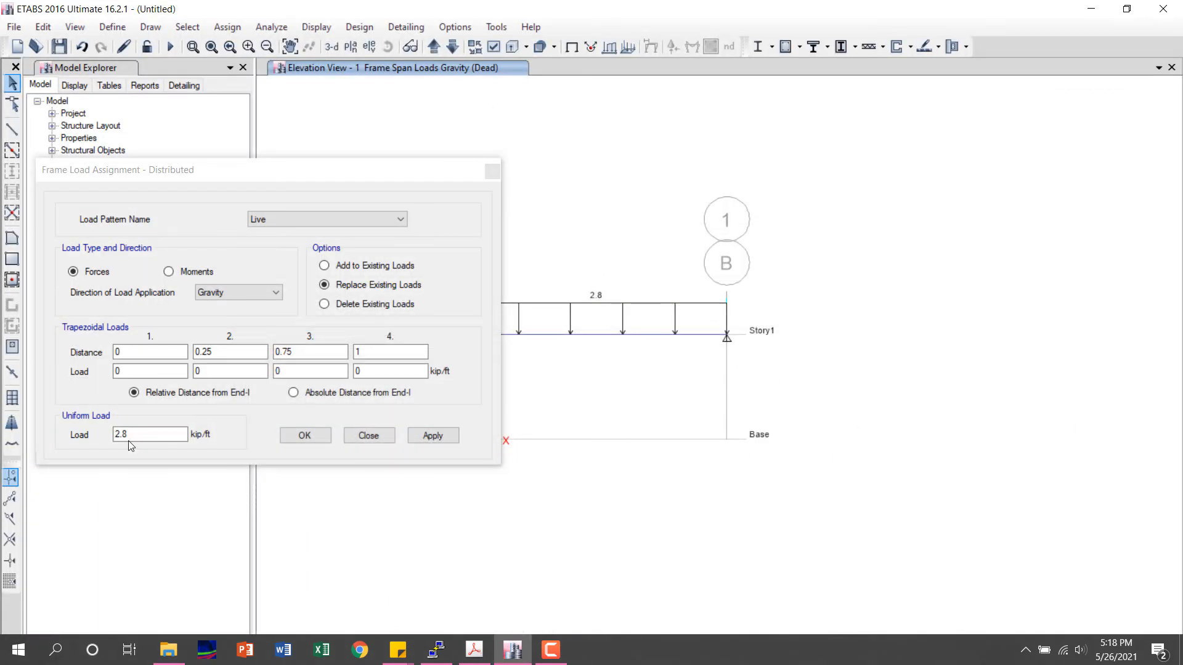
double_click(130, 441)
text(1.6)
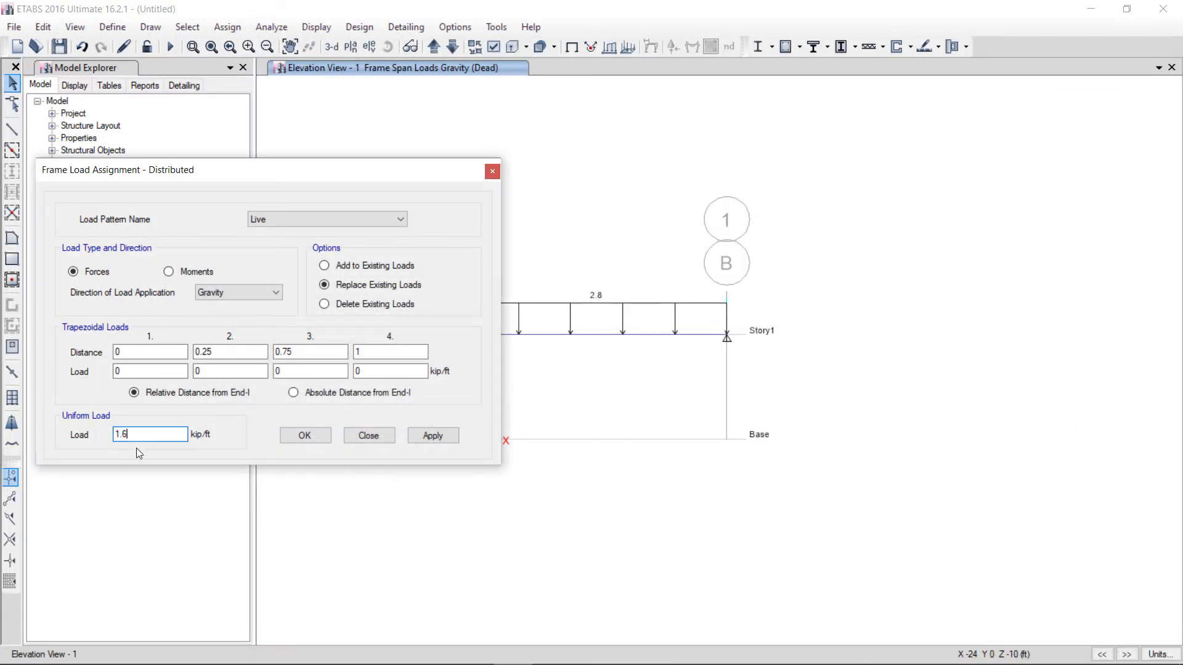
click(433, 436)
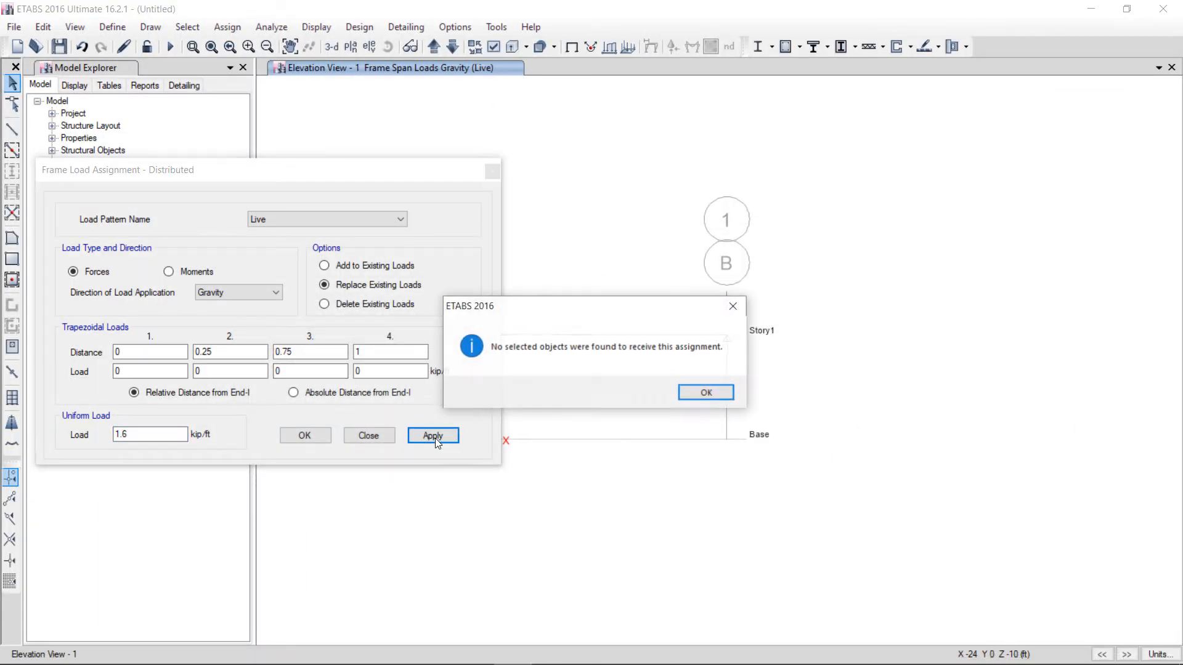
click(704, 392)
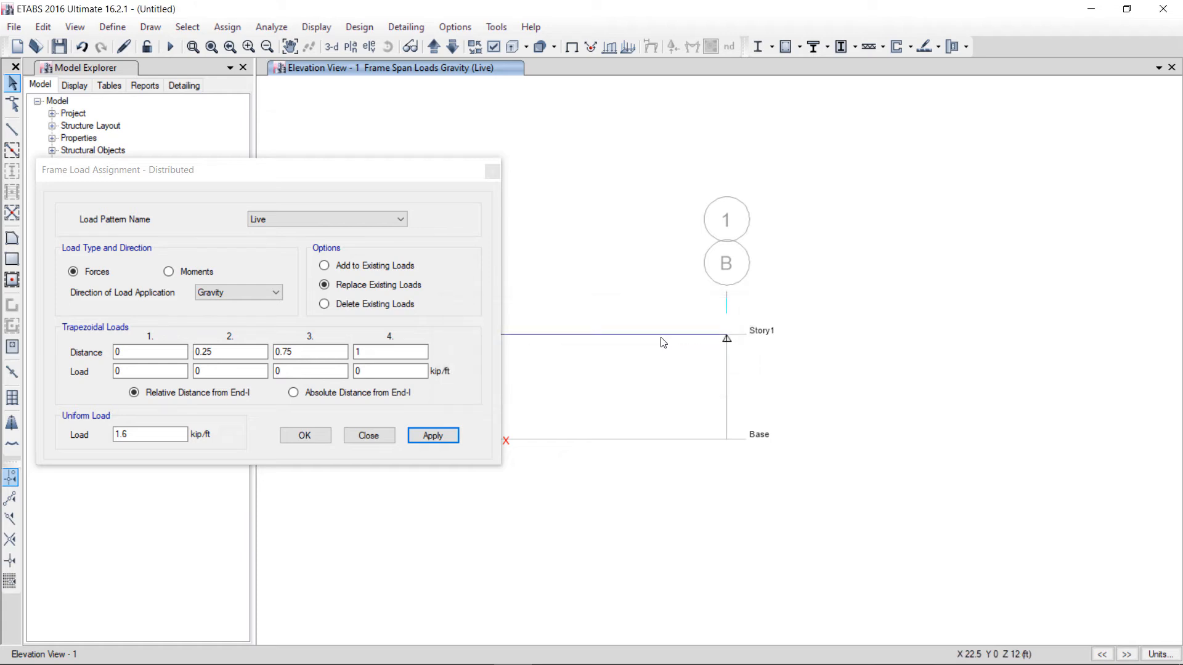
click(664, 336)
click(427, 435)
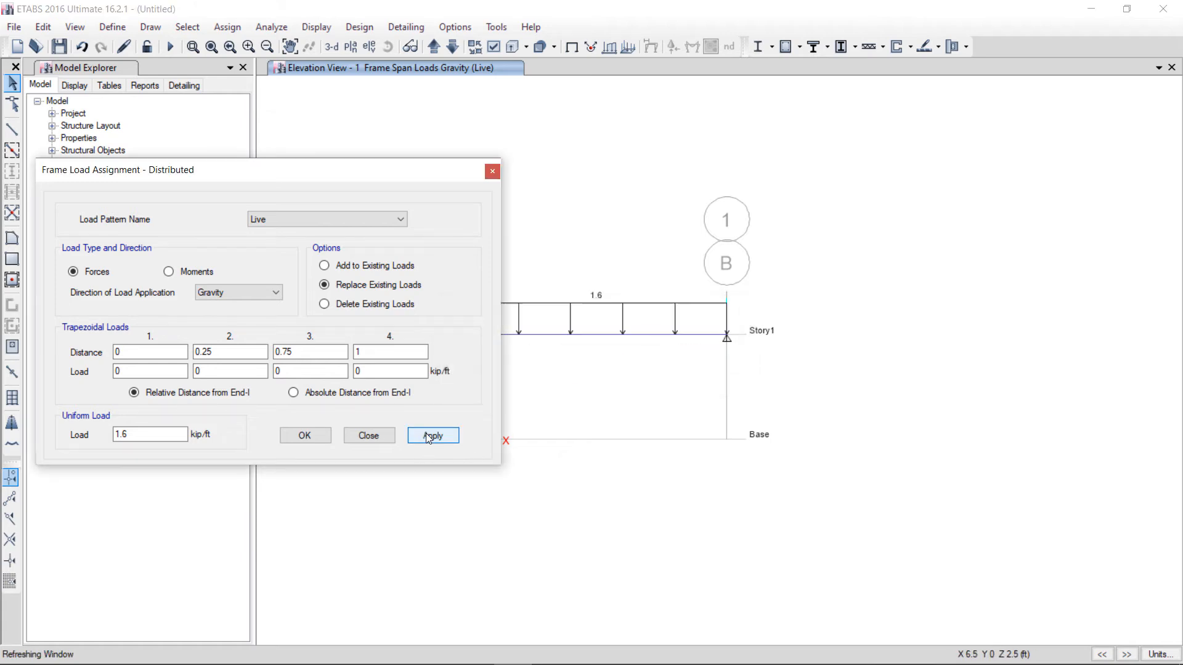
click(371, 436)
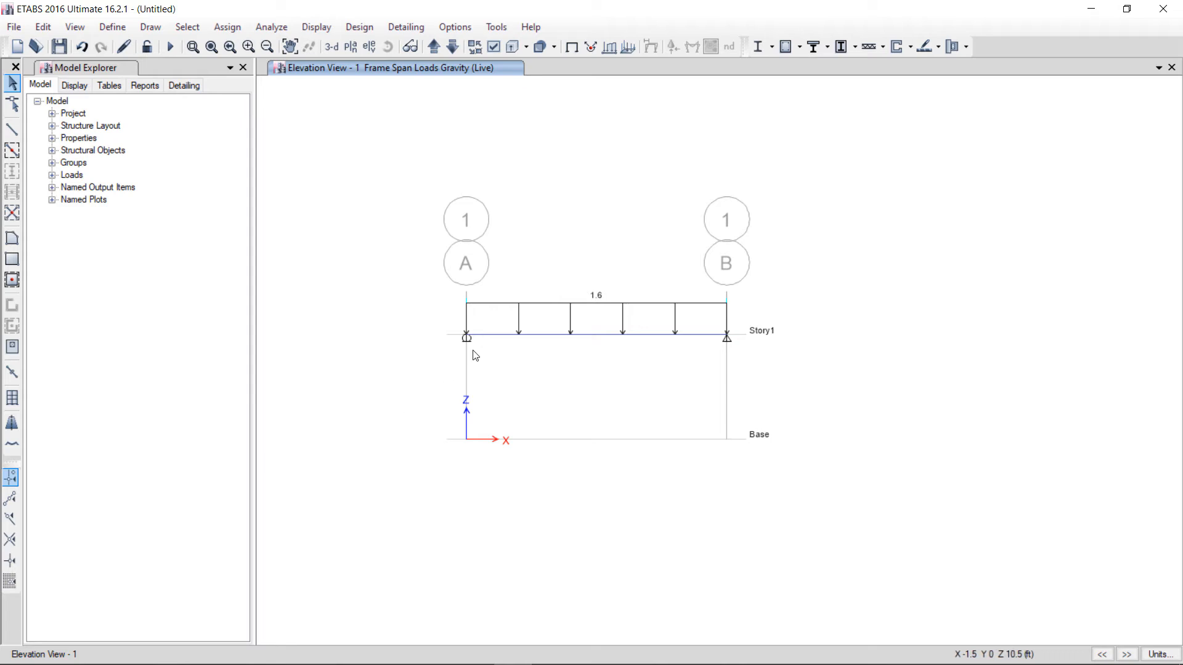
Review the distributed loads assigned to the Story1 beam in its object information.
right_click(599, 338)
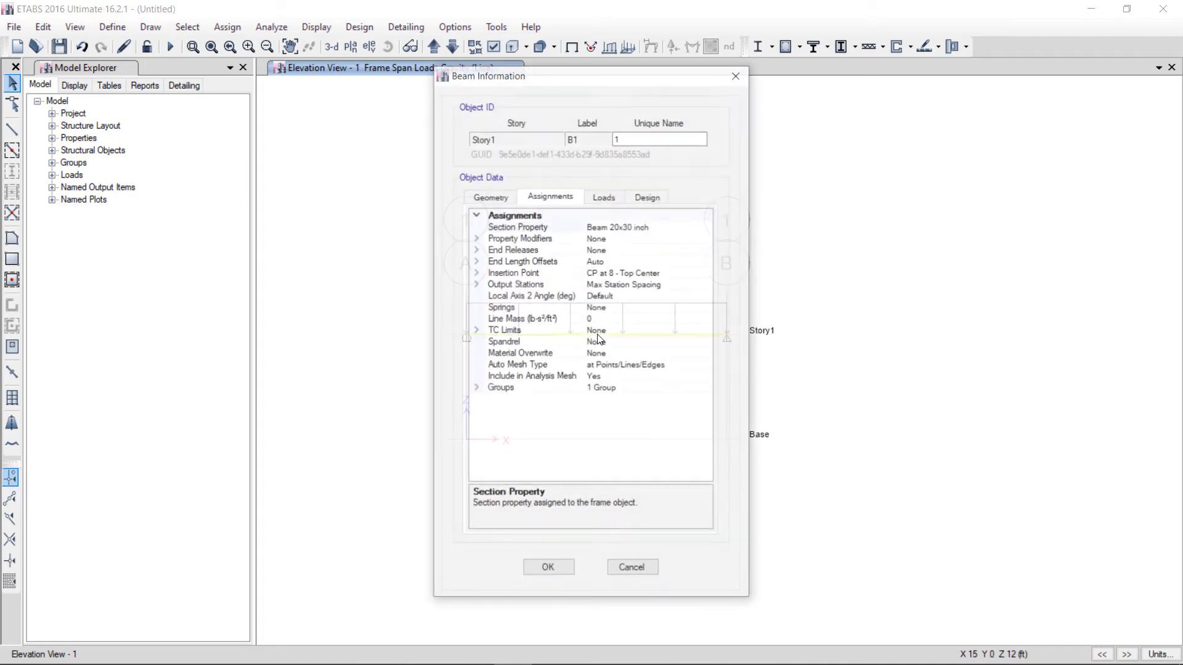
click(602, 199)
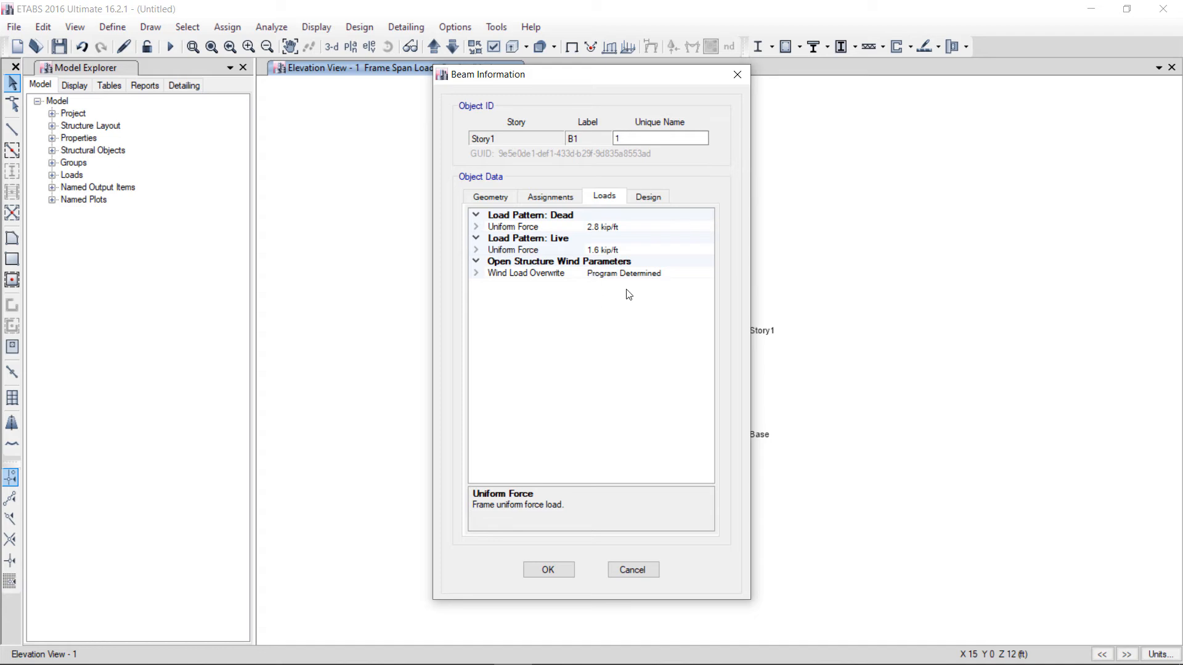
click(548, 570)
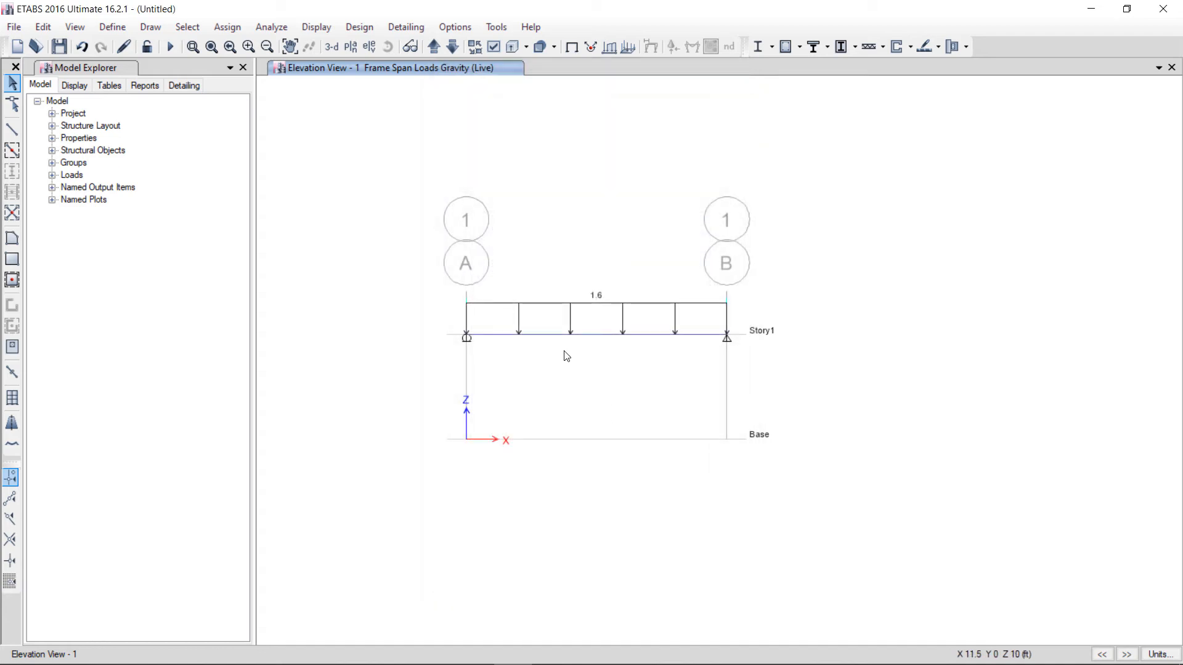
Check the Adobe Acrobat figure and assign the beam a 16 kip gravity point load under Dead at an absolute distance of 10 ft from End-I.
click(549, 337)
click(238, 31)
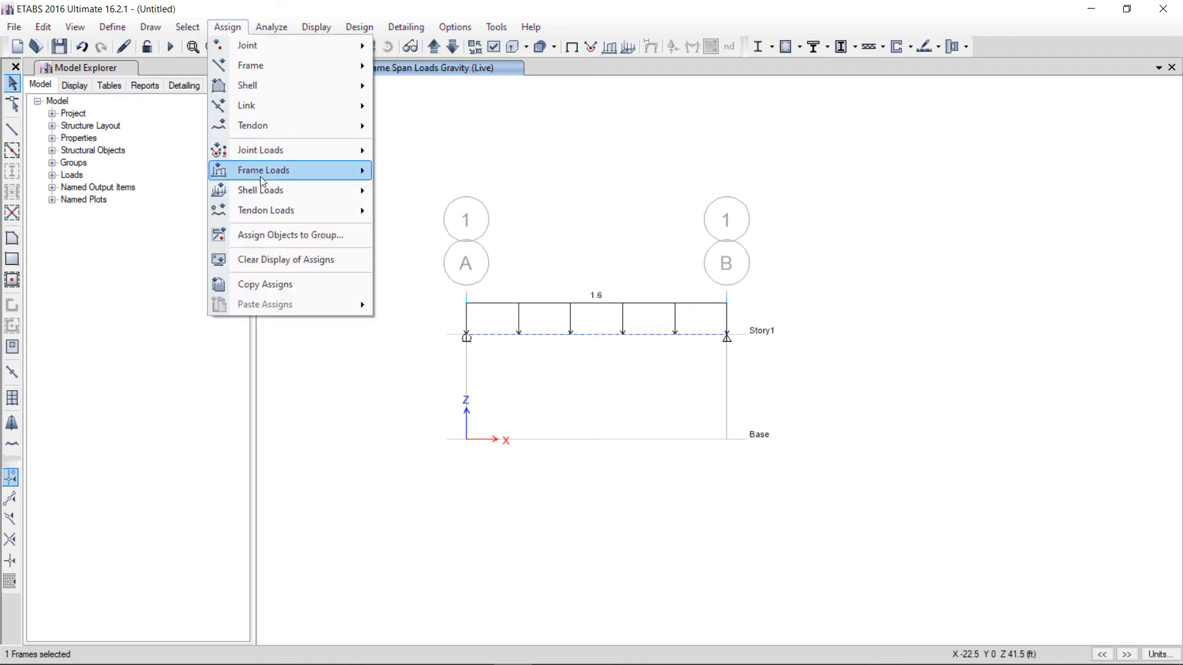
mouse_move(280, 170)
click(439, 174)
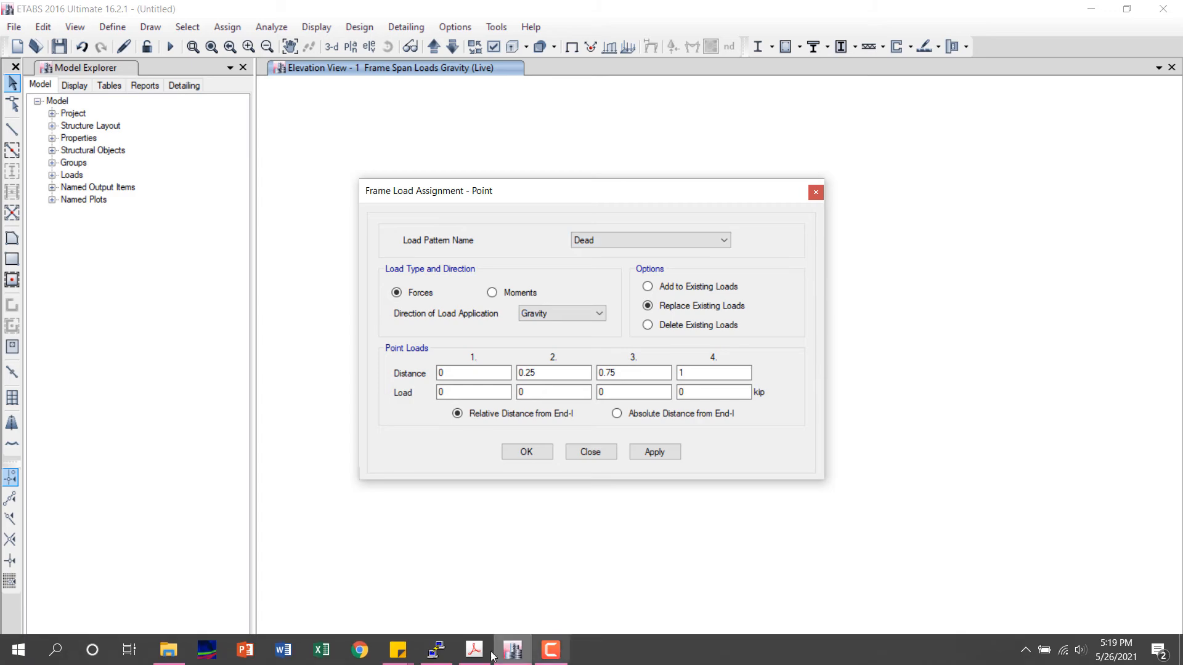
click(475, 650)
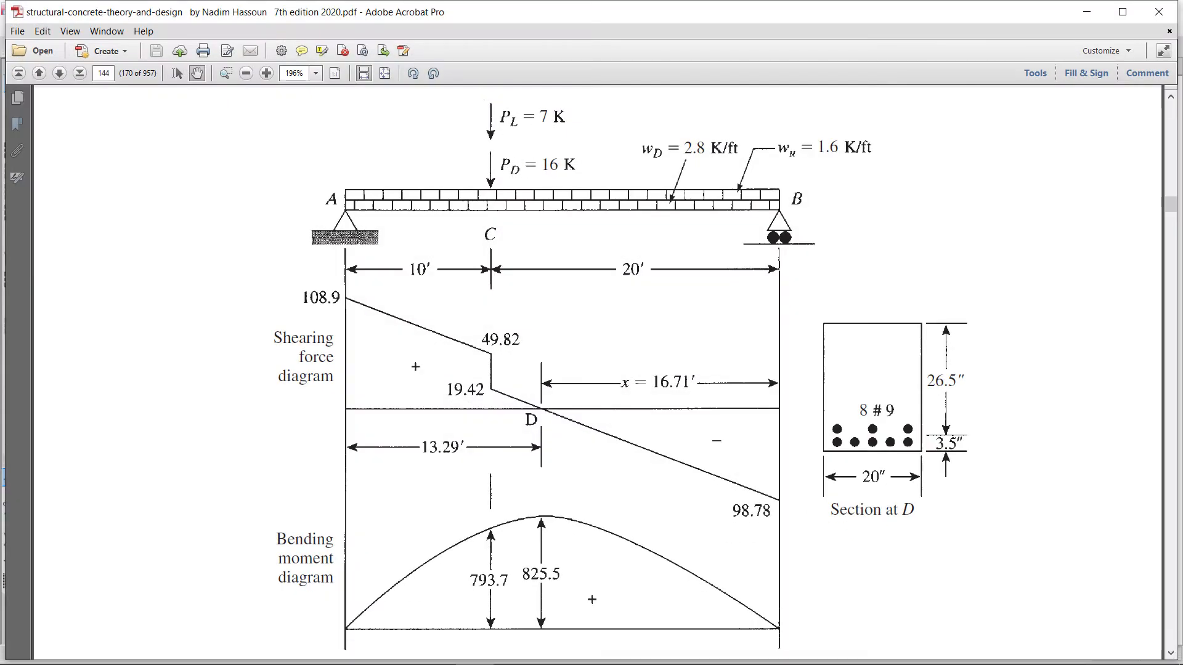
click(512, 649)
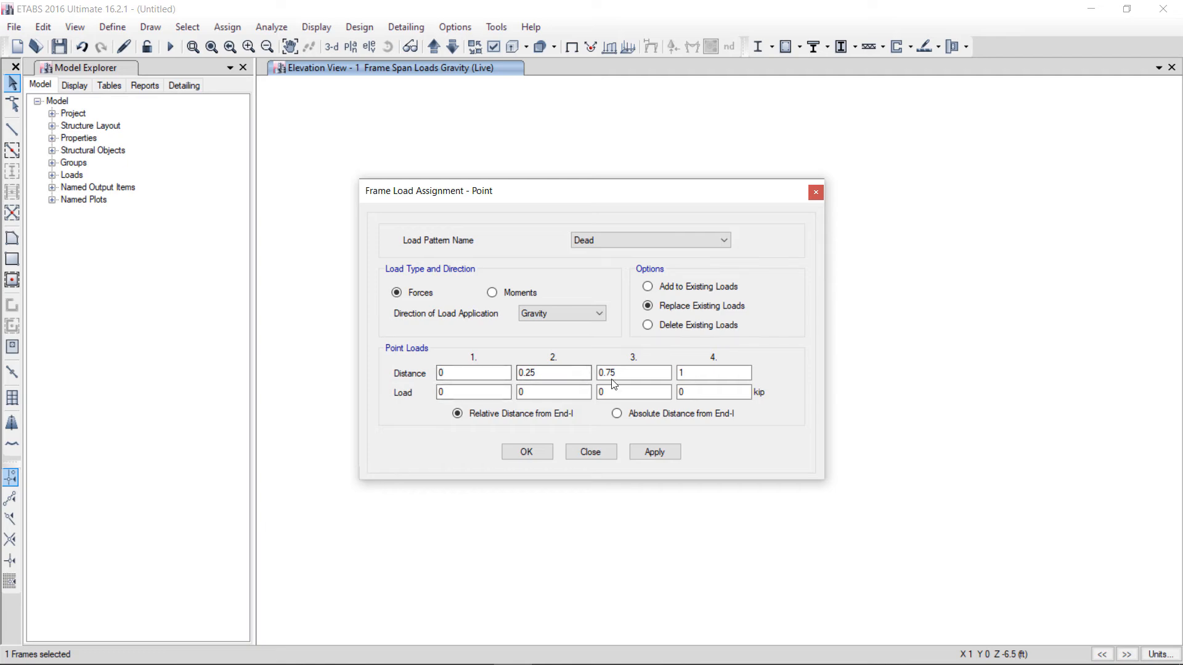
click(630, 415)
drag(448, 372, 427, 373)
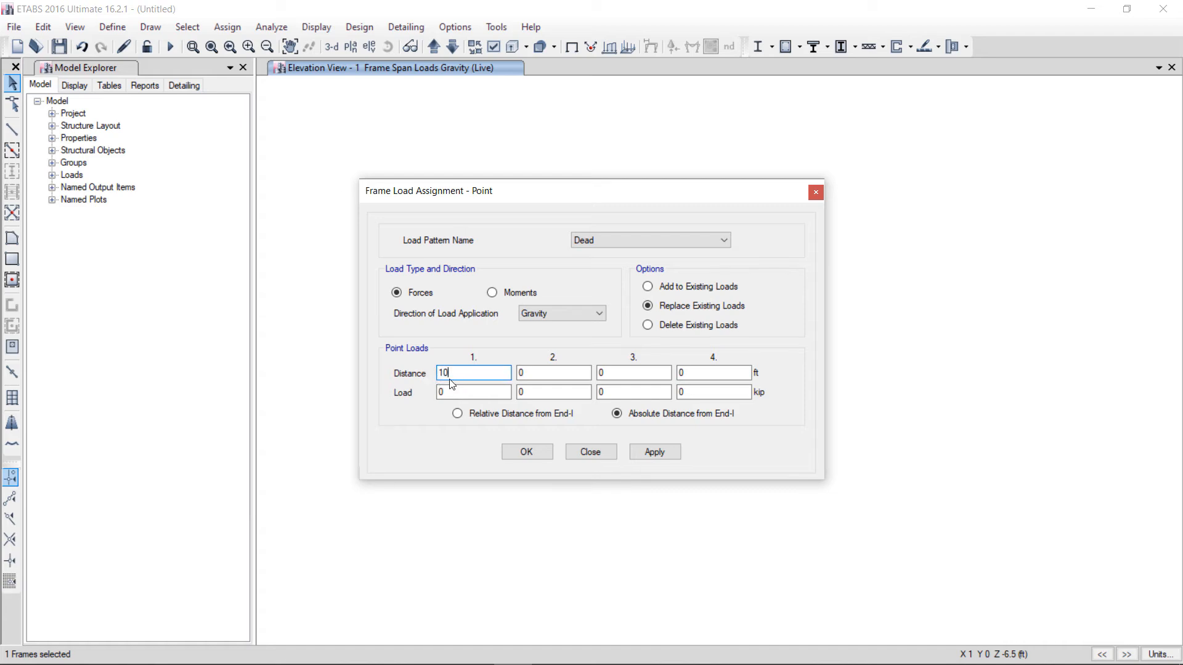
drag(456, 392, 416, 396)
text(16)
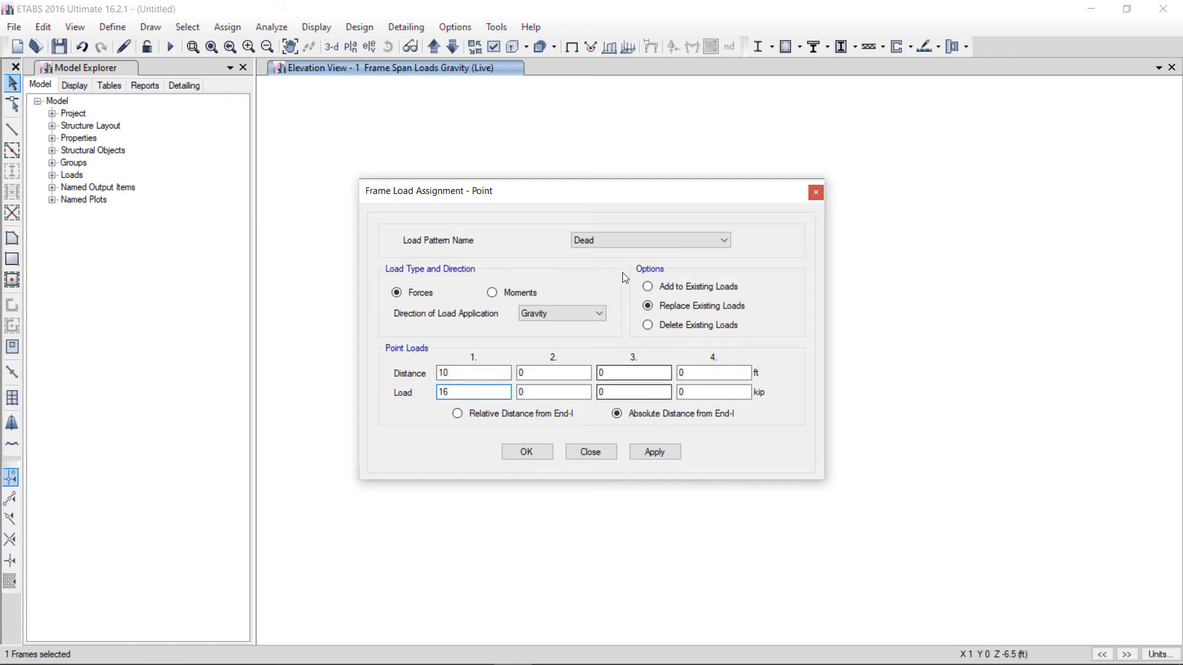
drag(596, 198, 221, 156)
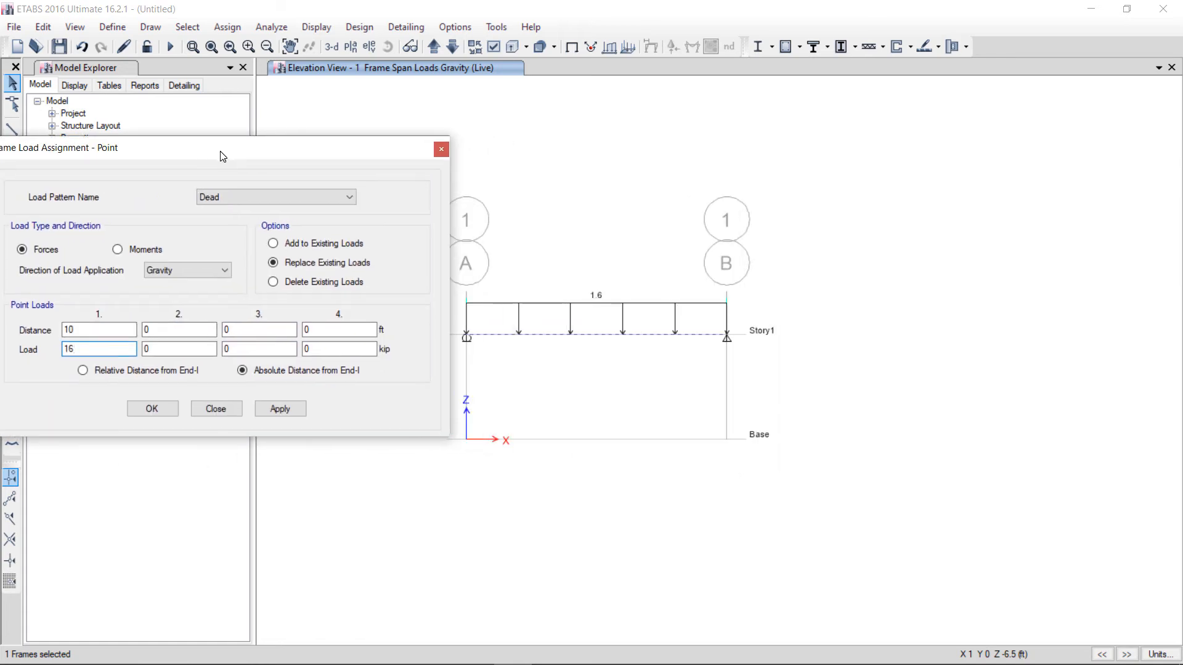
click(284, 411)
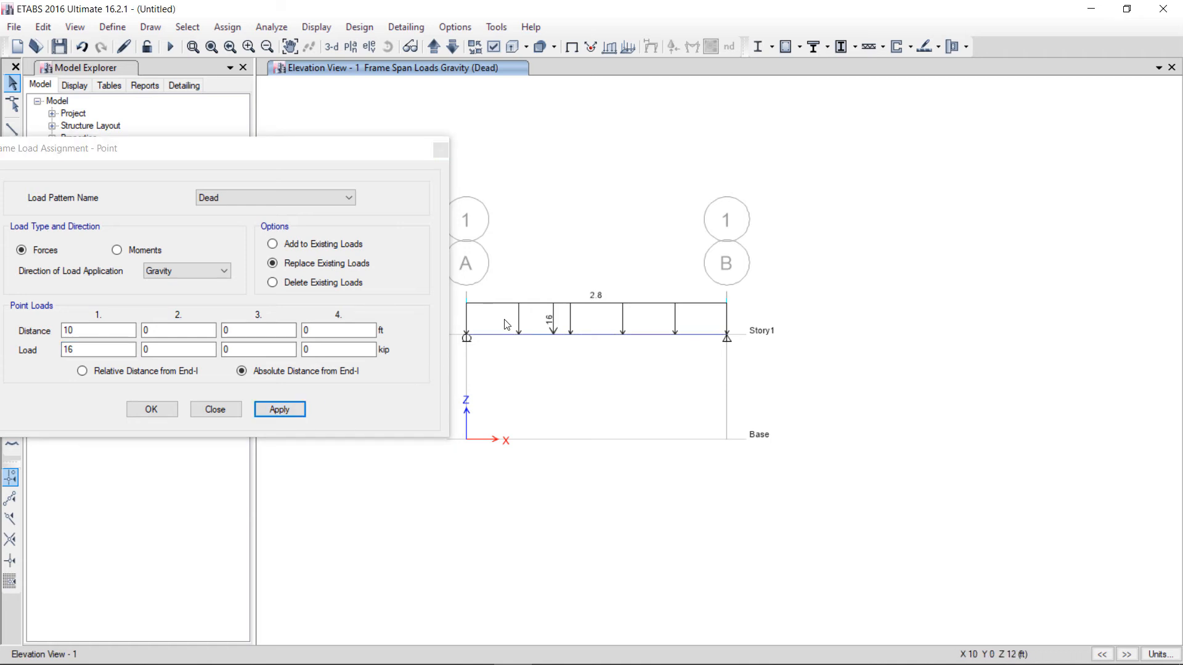
Assign the beam a 7 kip gravity point load under Live at 10 ft from End-I and review all its assigned loads.
click(269, 196)
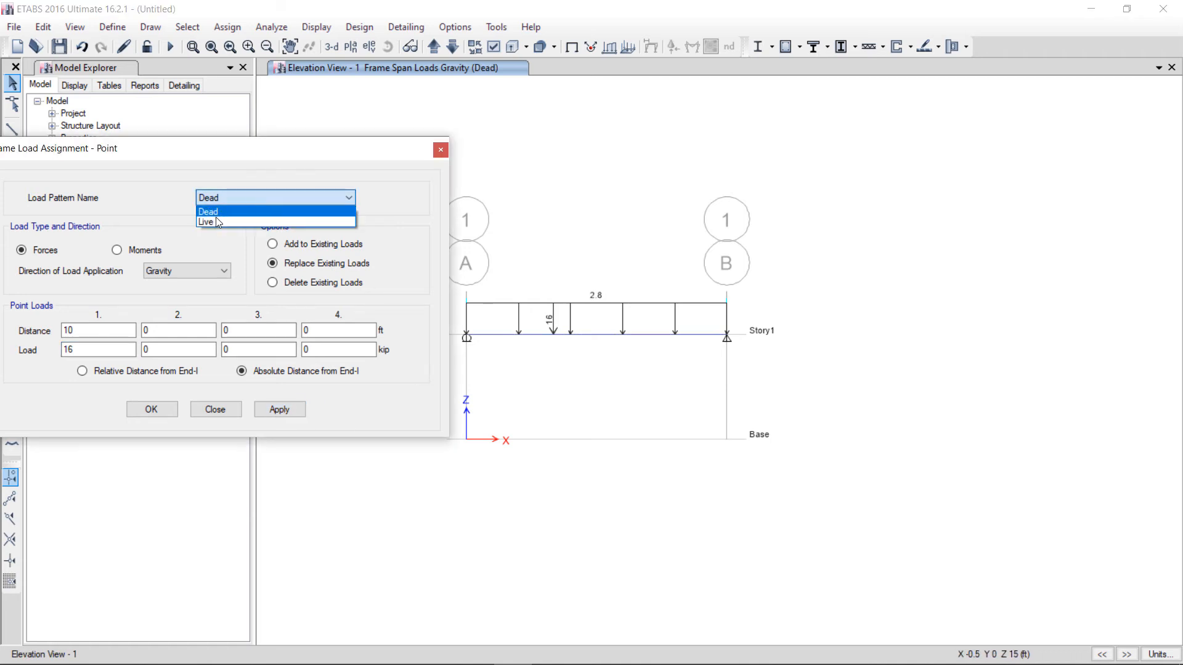
click(223, 220)
click(80, 331)
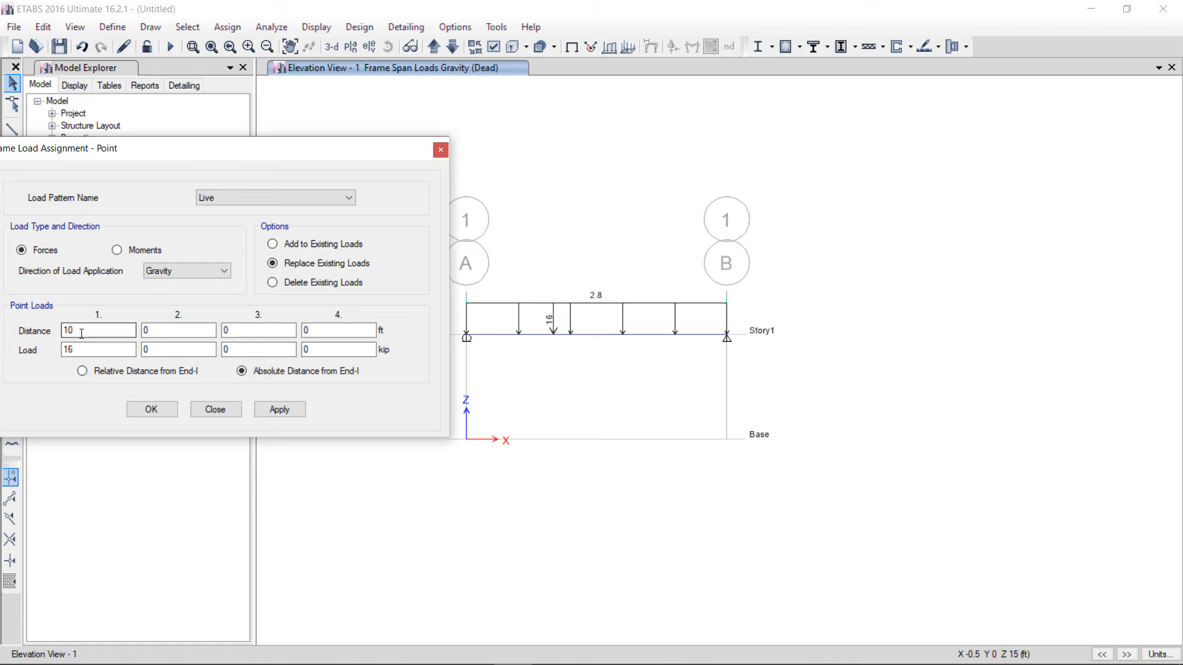
double_click(80, 350)
click(272, 408)
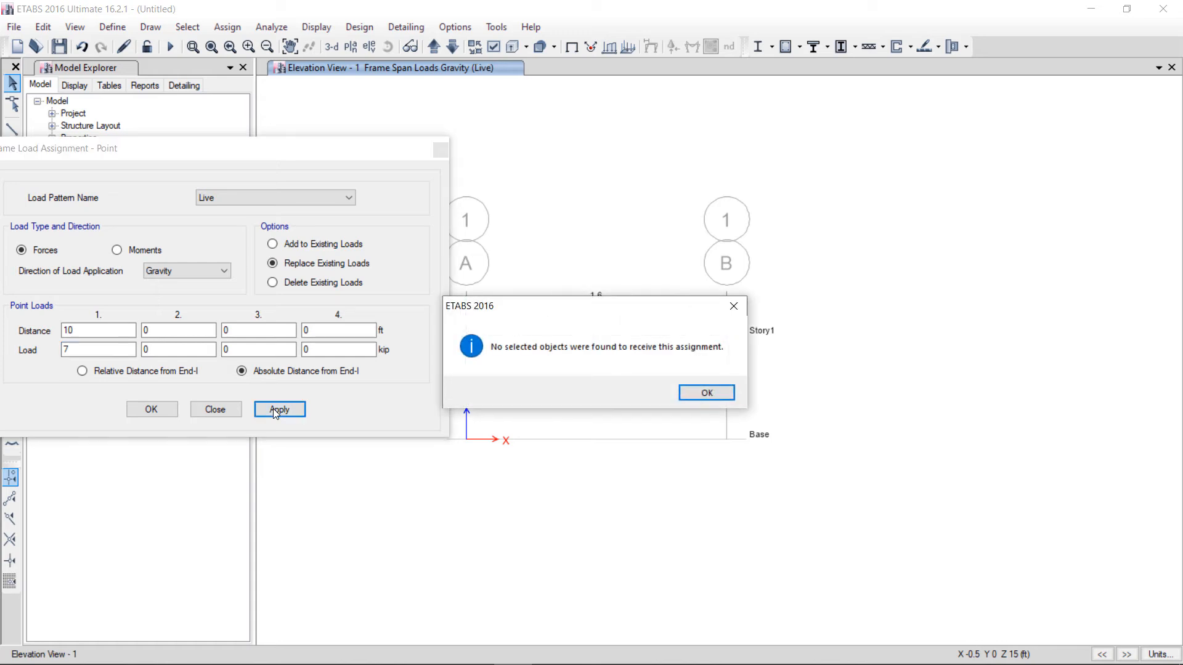
click(688, 398)
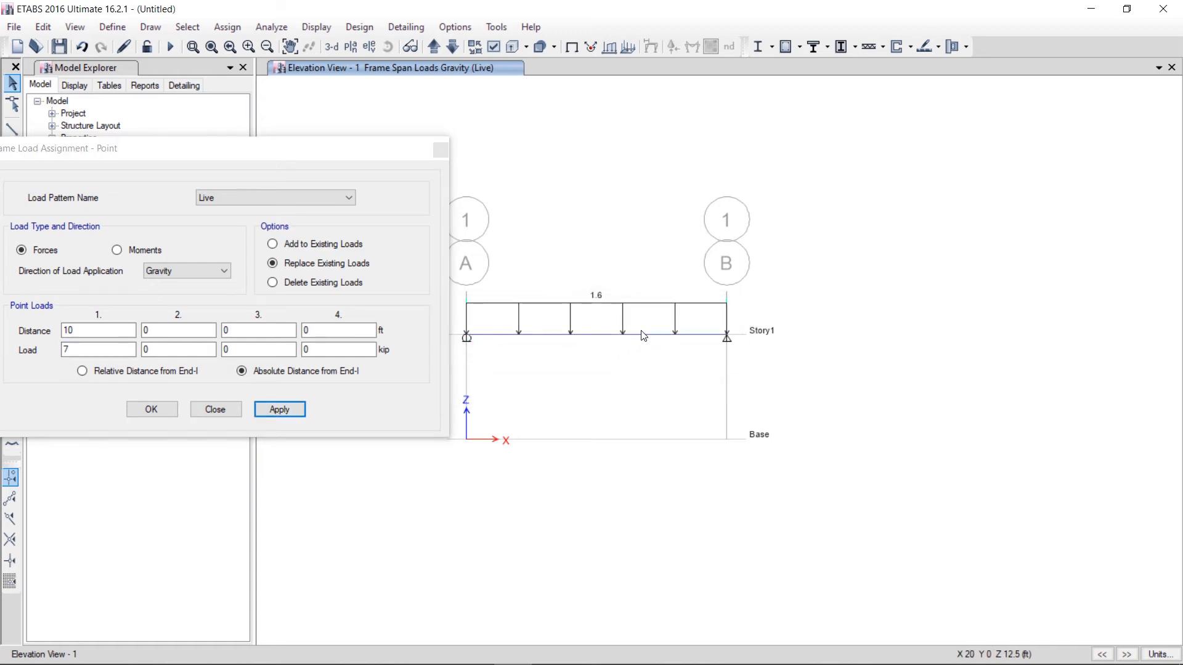
click(629, 339)
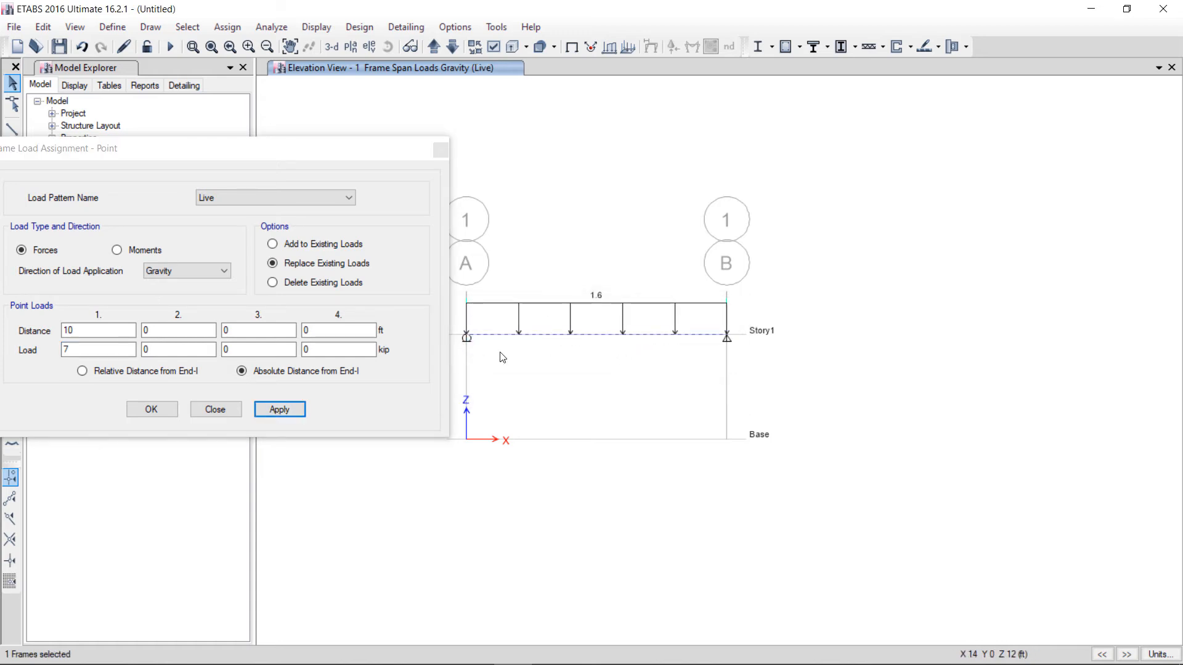
click(293, 409)
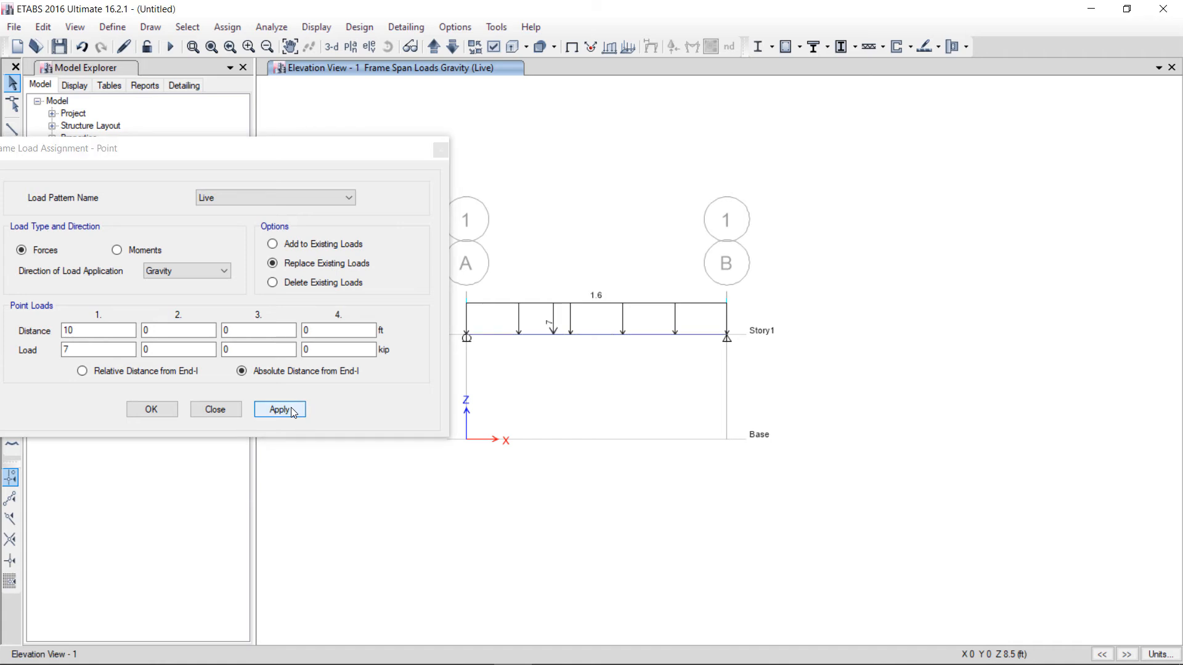
click(217, 410)
right_click(600, 336)
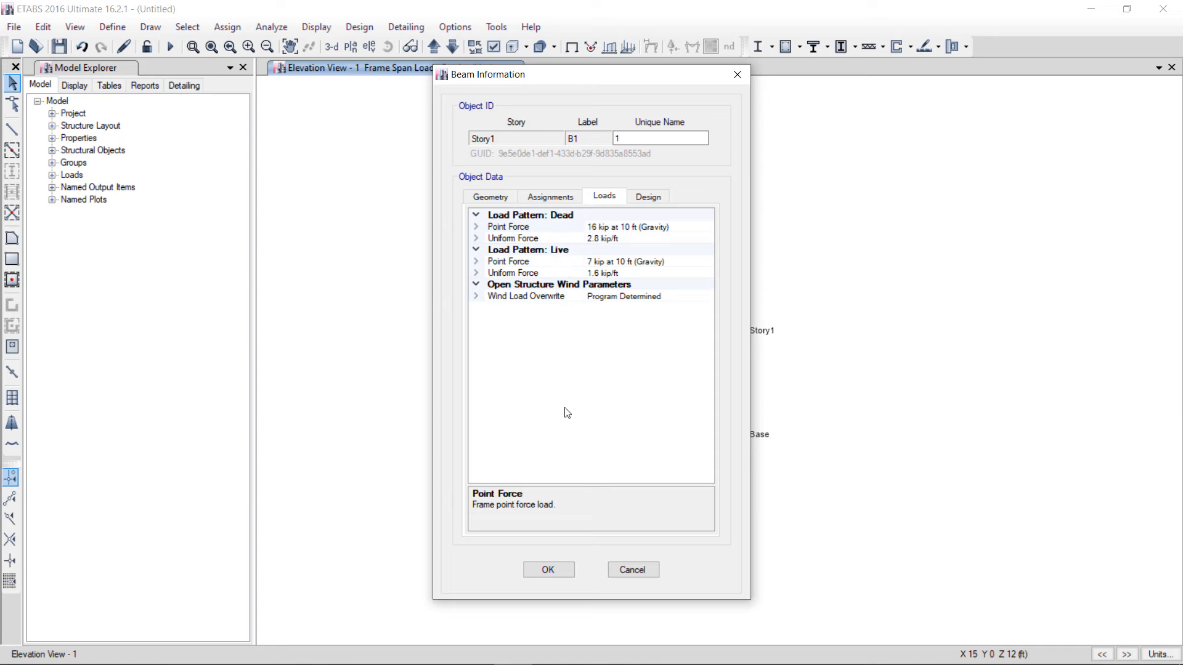
click(551, 570)
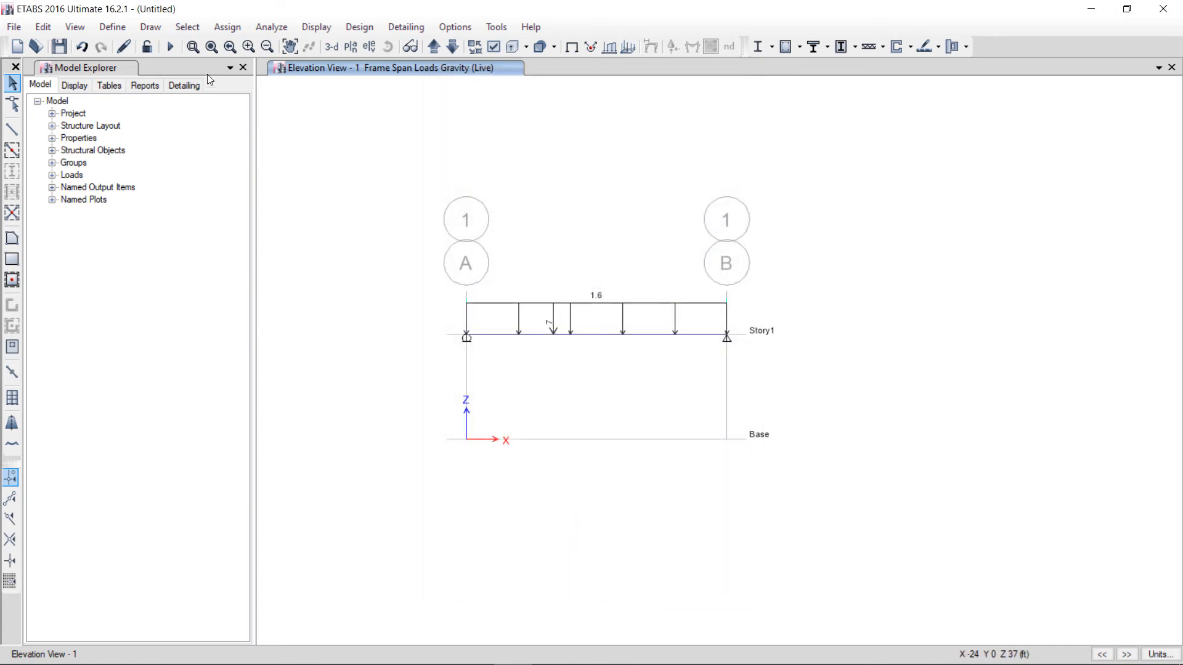
Add the default Concrete Frame Design load combinations, converted to editable user combinations.
click(112, 27)
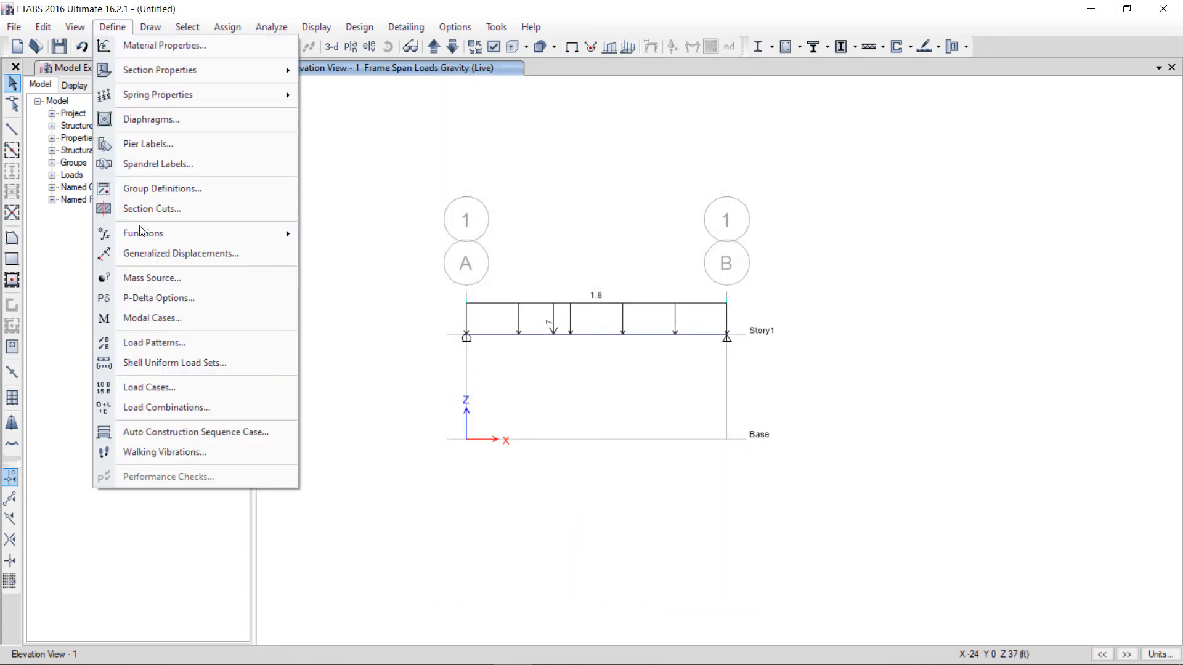
click(172, 409)
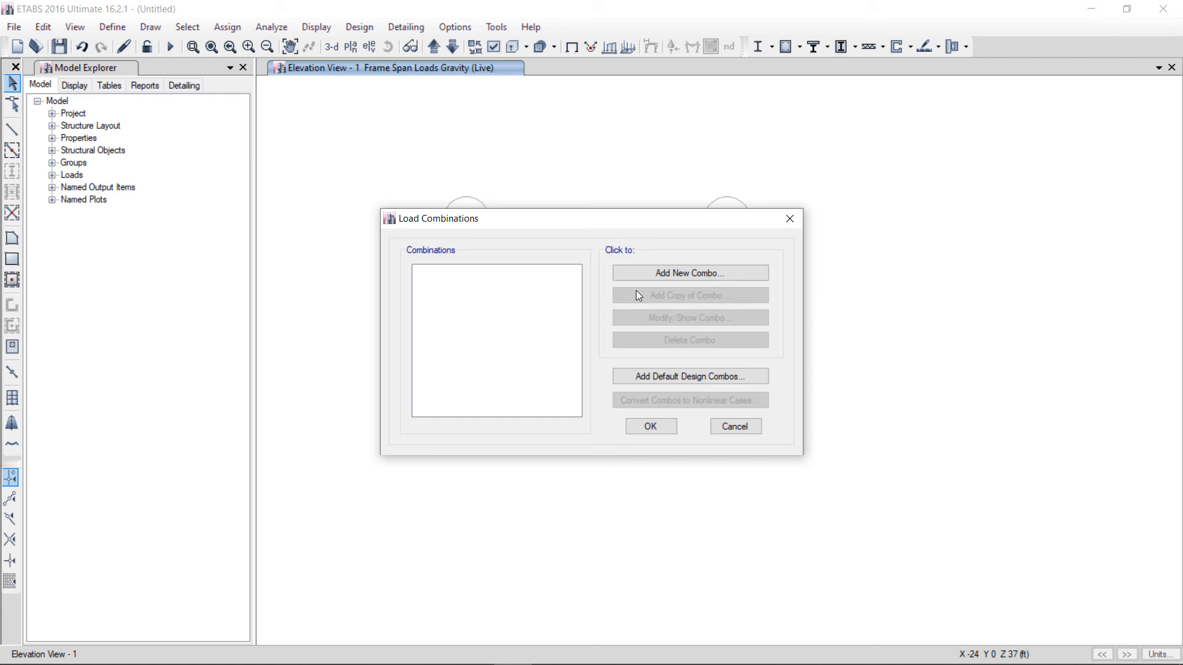
click(650, 381)
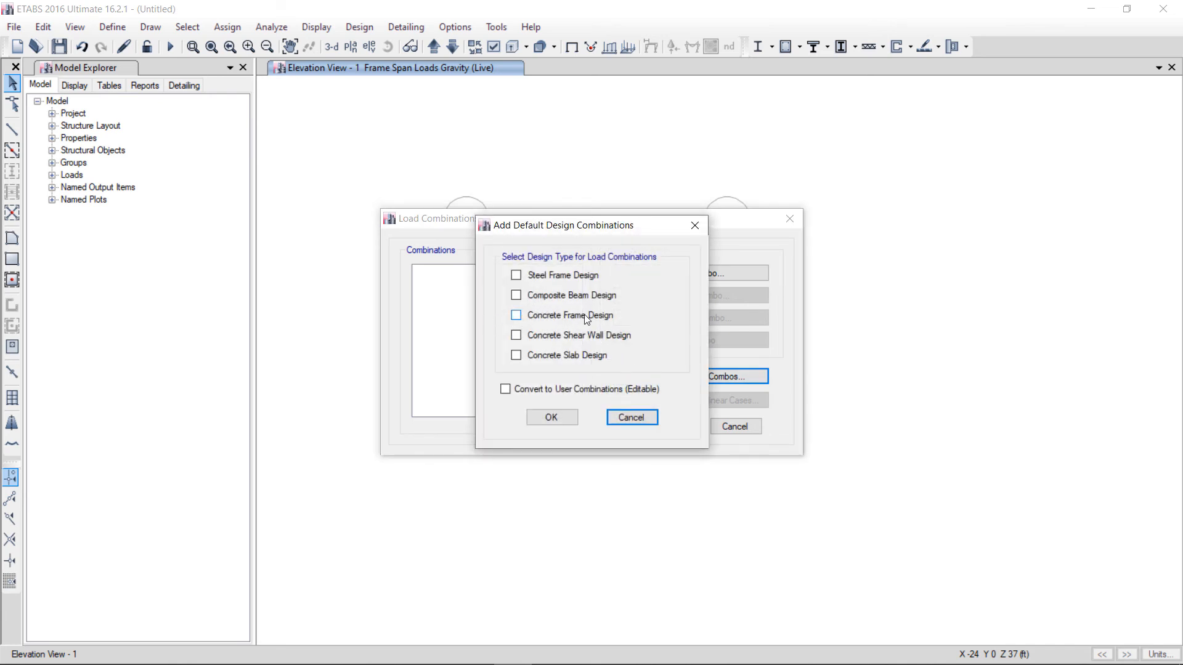
click(521, 315)
click(505, 390)
click(553, 418)
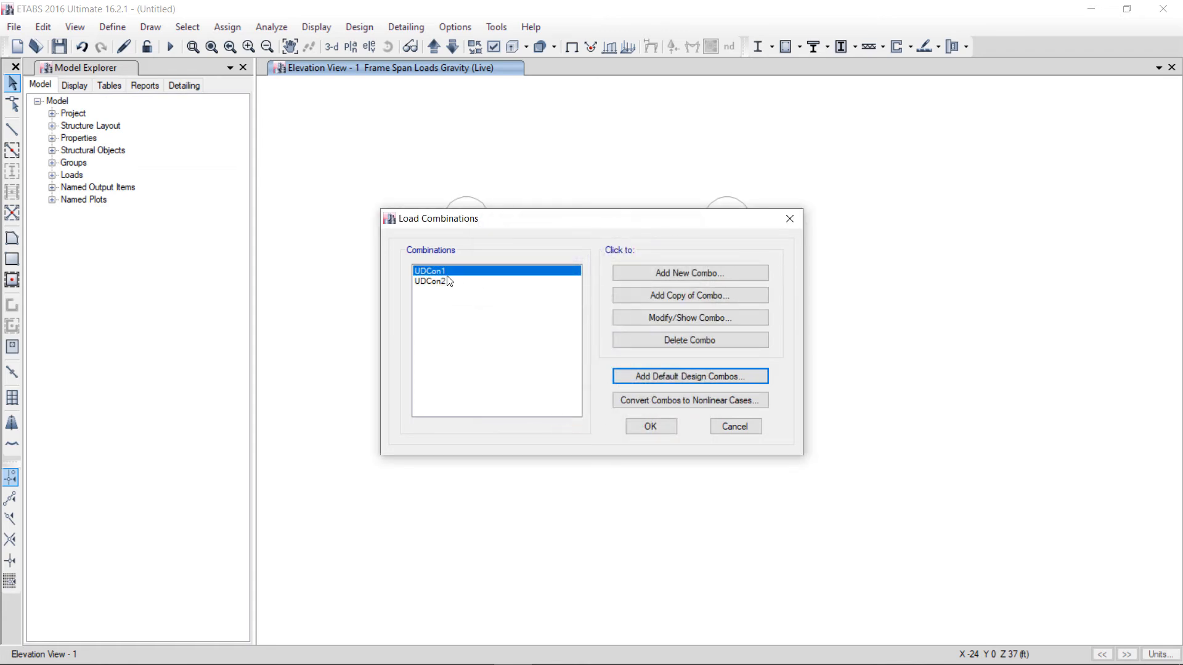
Examine the load cases and scale factors of the UDCon1 and UDCon2 load combinations.
click(642, 320)
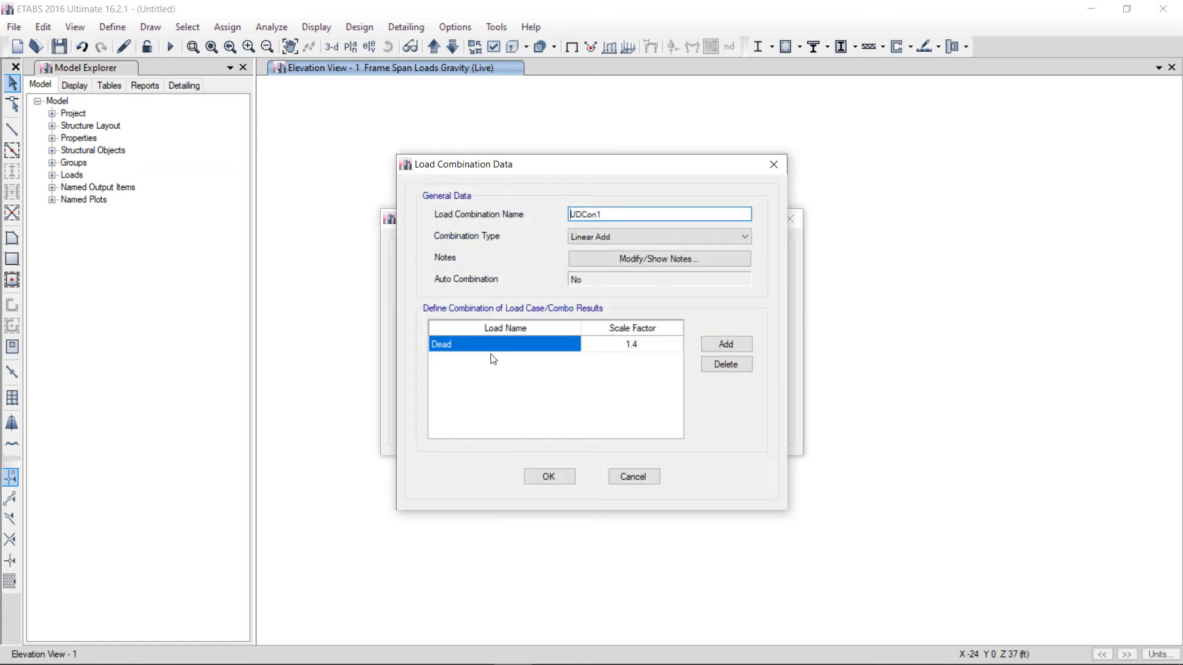
click(618, 477)
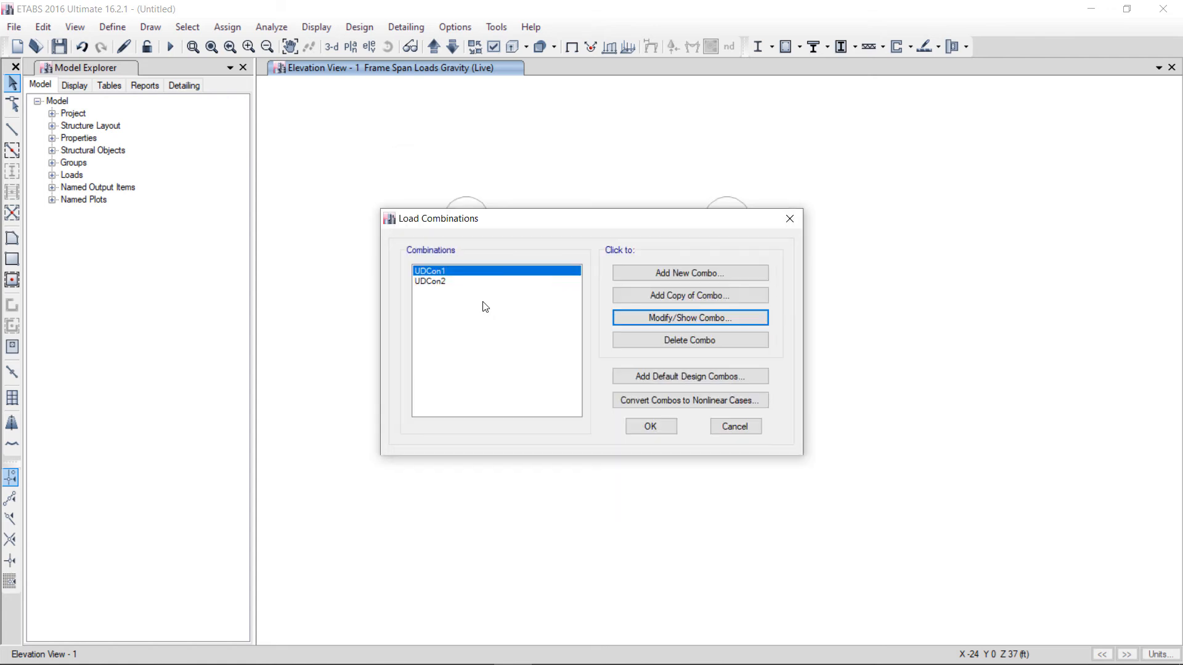
click(454, 281)
click(643, 317)
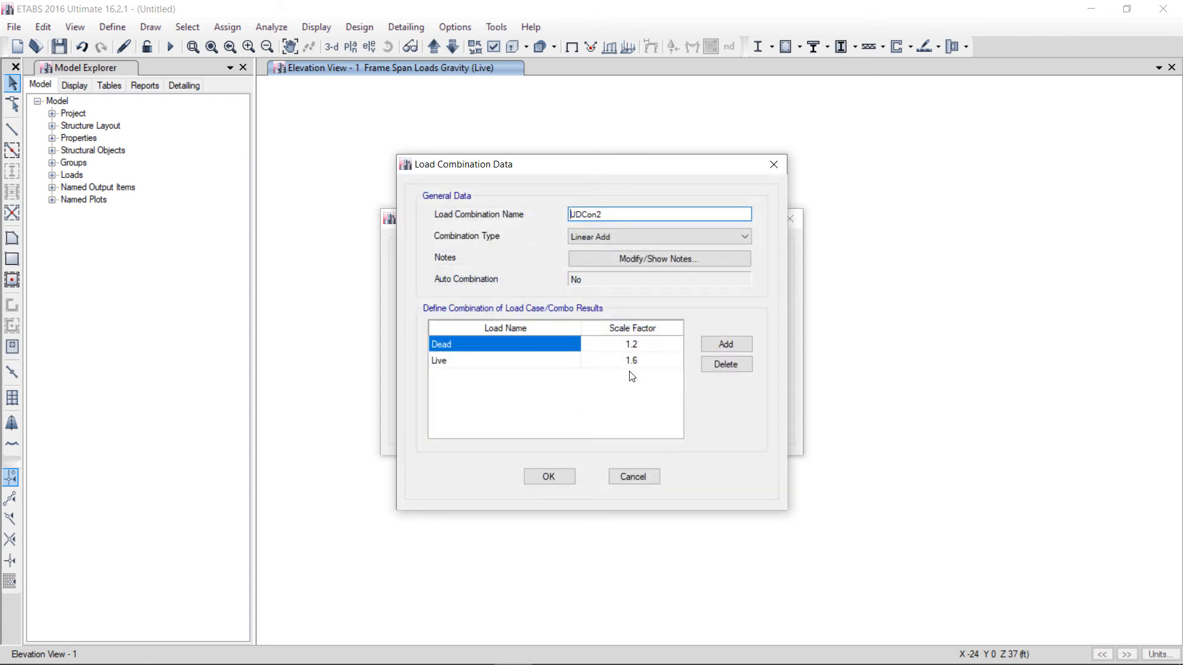
click(549, 478)
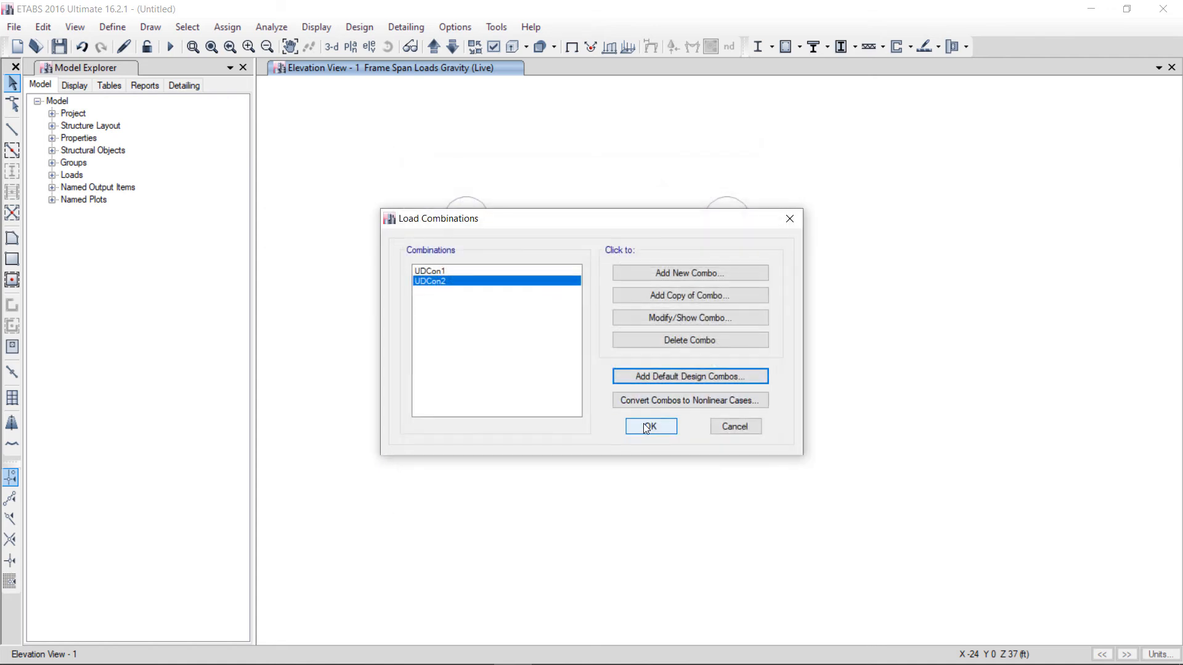
Rename the UDCon1 load combination as 1.4D and UDCon2 as 1.2D+1.6L, and accept the load combinations.
click(470, 273)
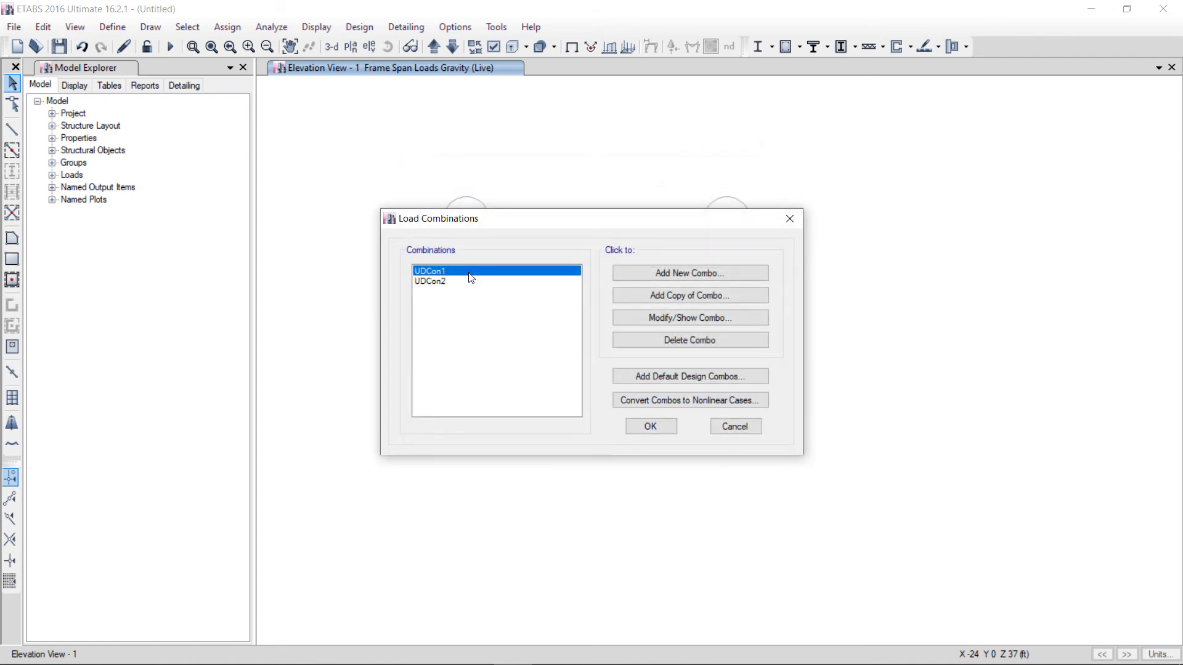
click(636, 318)
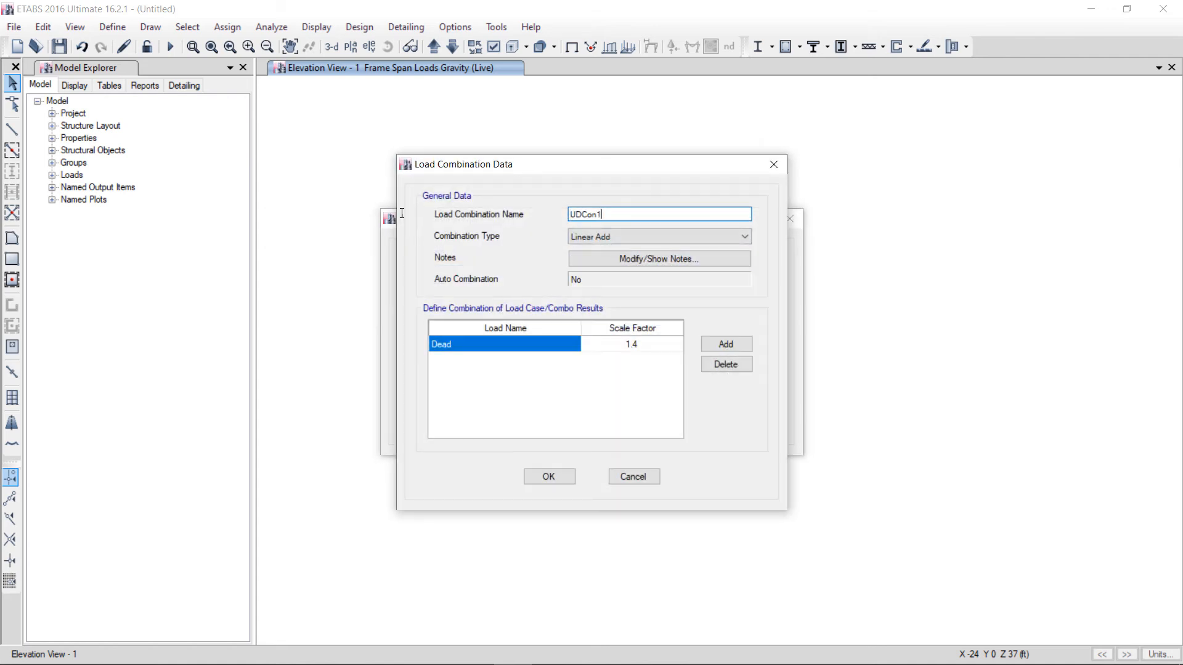
text(1.)
click(446, 281)
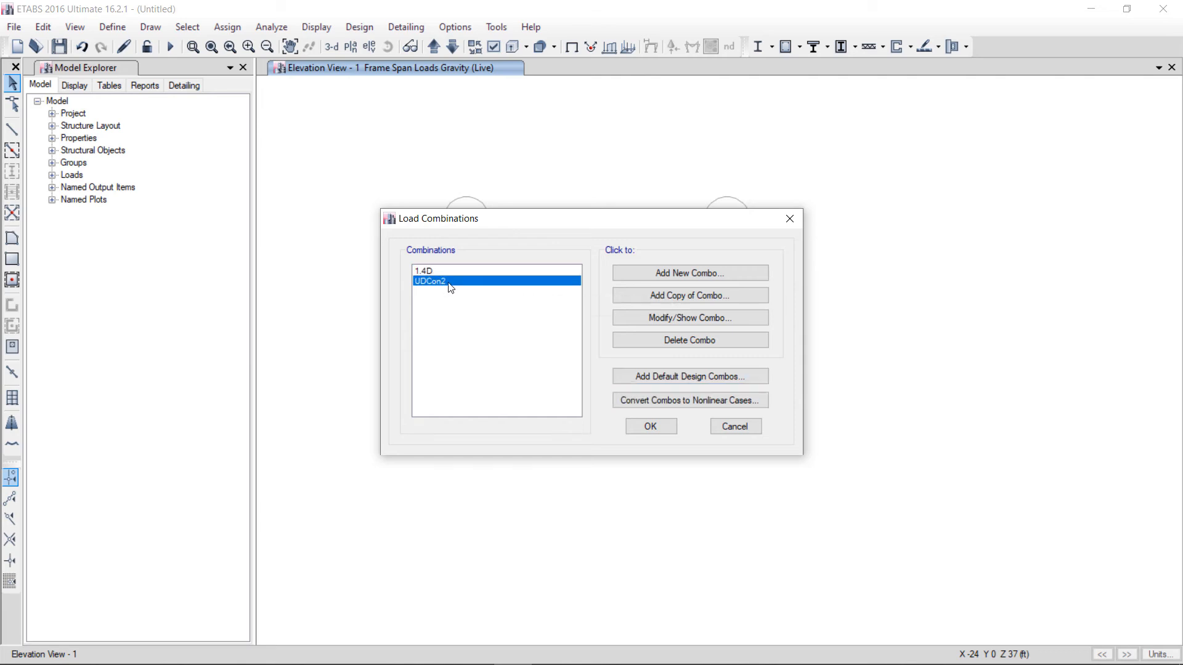
click(687, 318)
drag(641, 212, 79, 164)
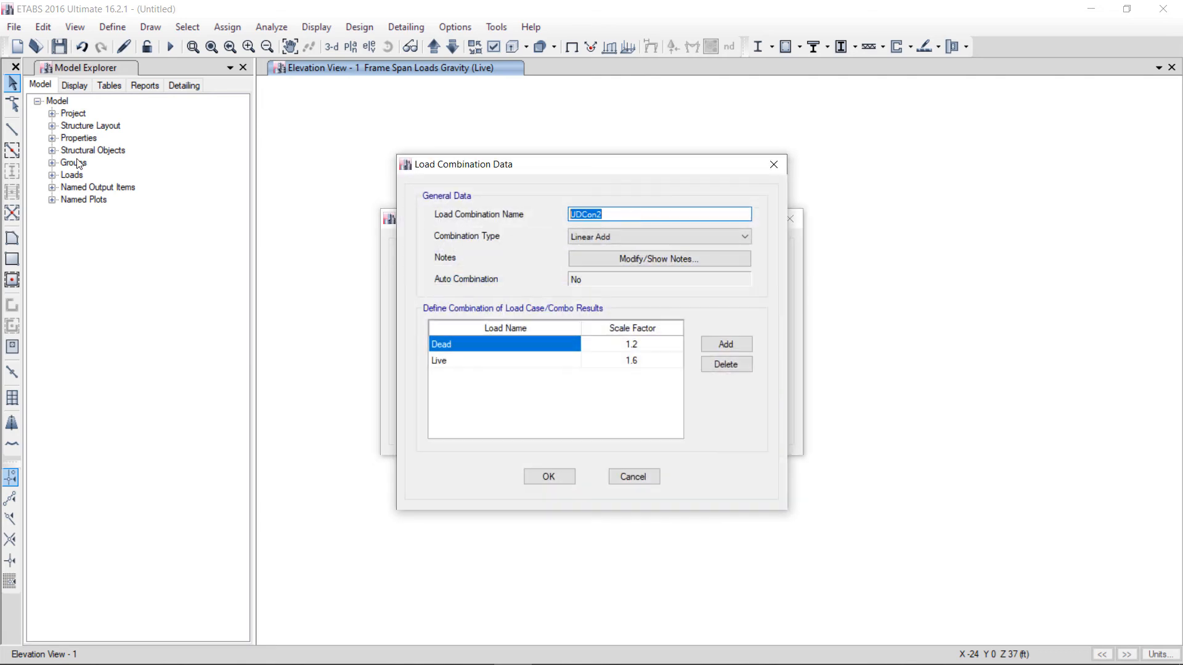
text(1.2D+1.6L)
click(545, 478)
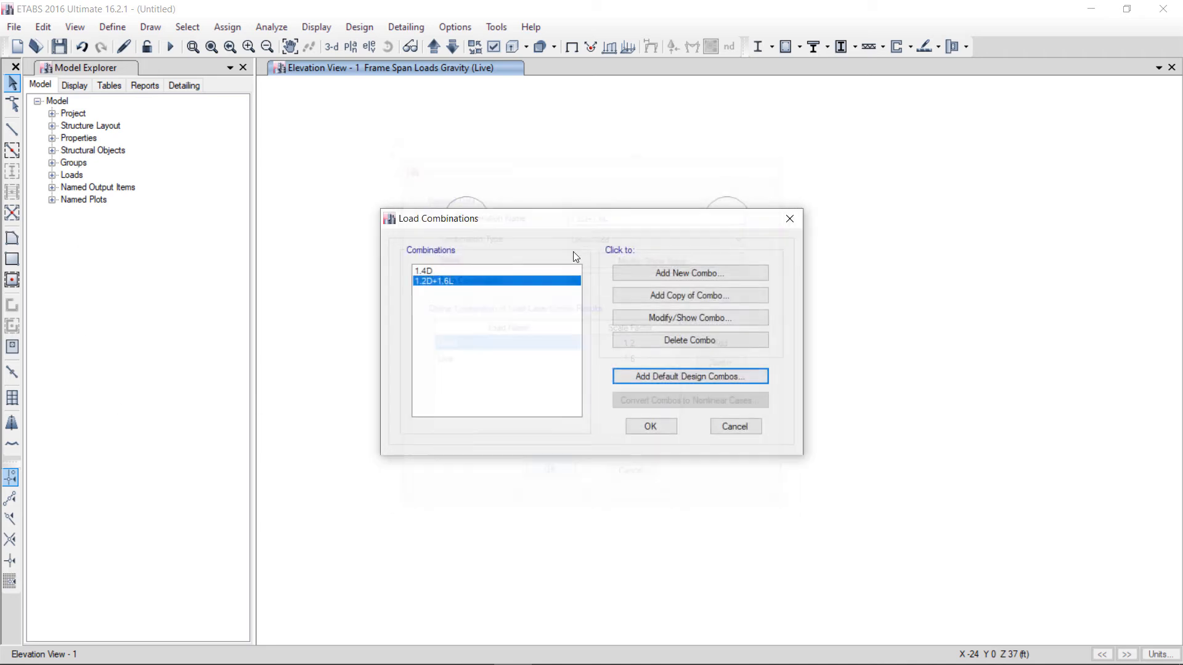
click(650, 427)
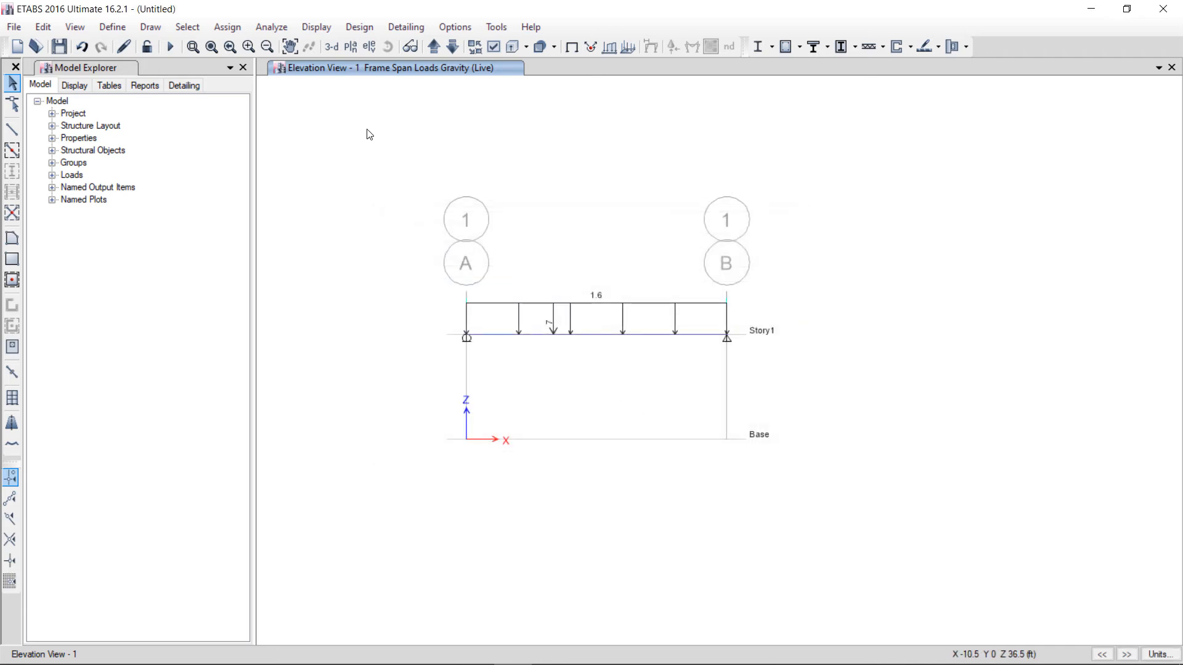
Start saving the model under a new name and create and open a BEAM DESIGN folder inside ETABS 2016 MODAEL OF KING FAHED.
click(18, 28)
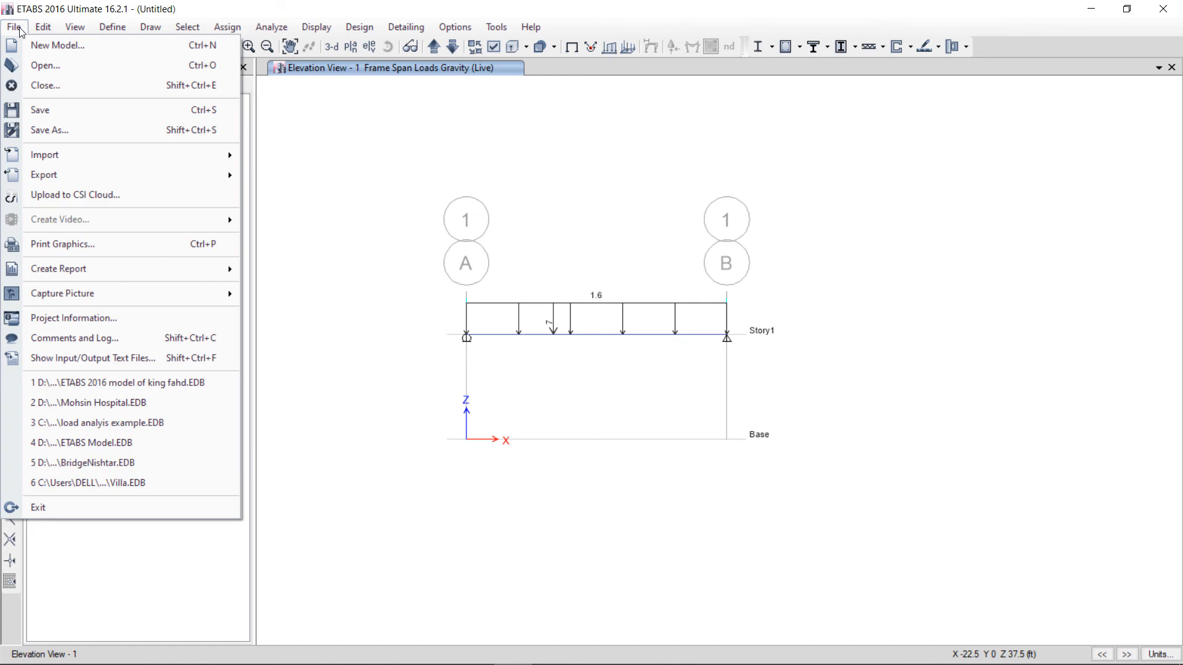
click(51, 131)
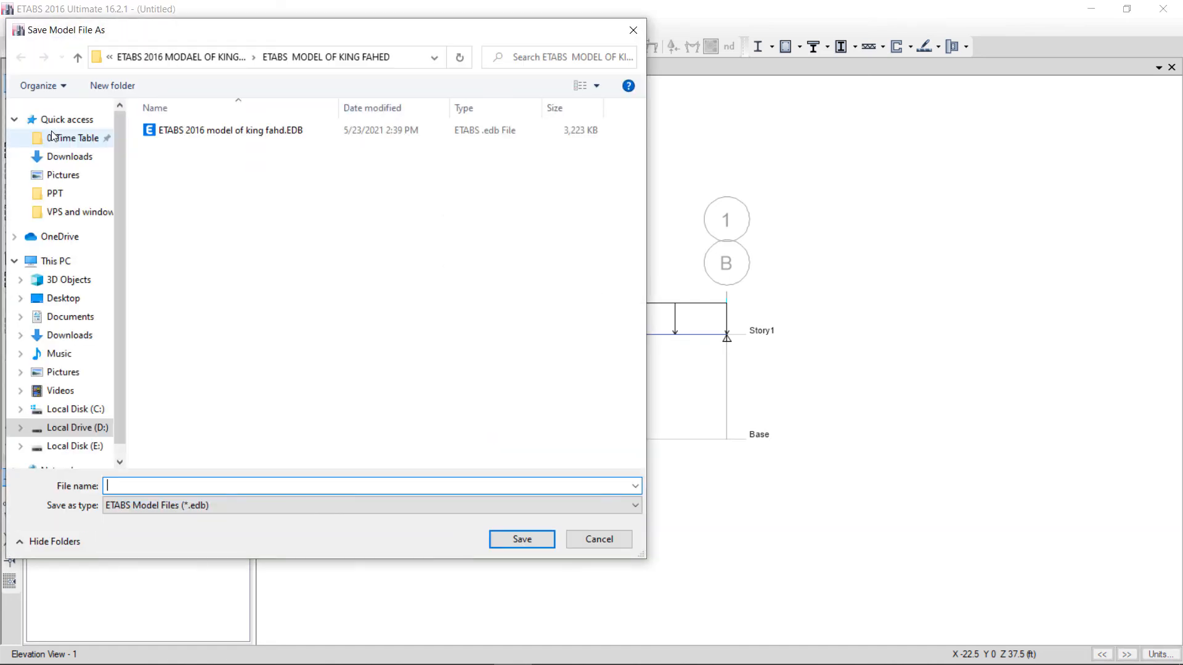
click(185, 65)
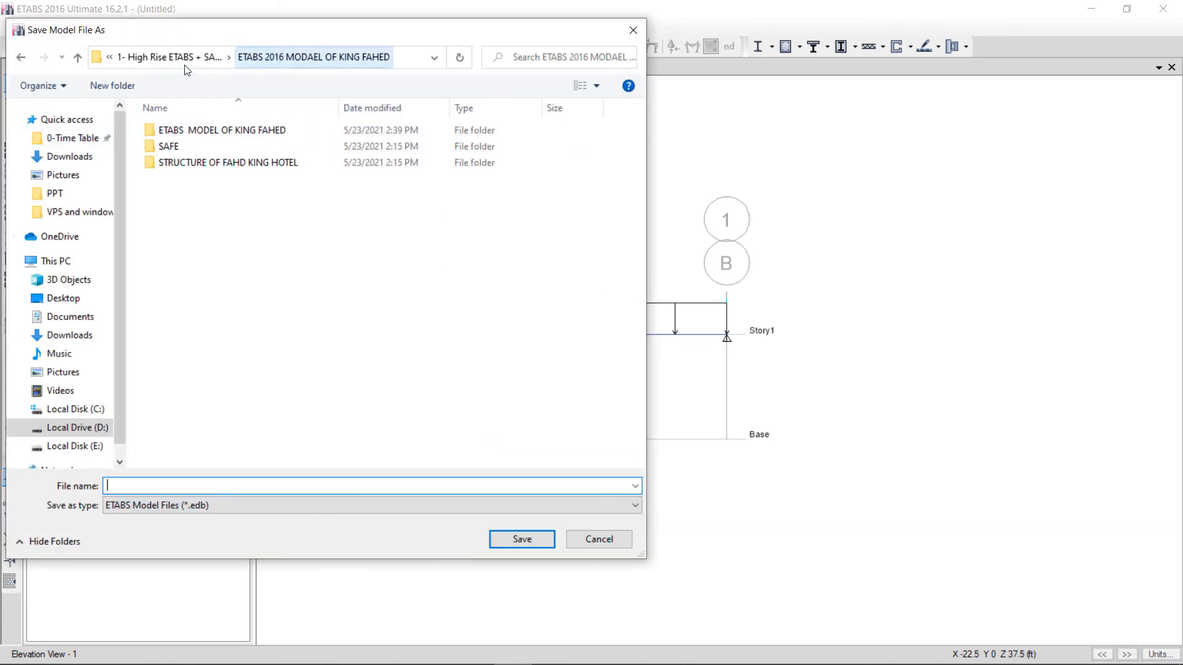
click(121, 87)
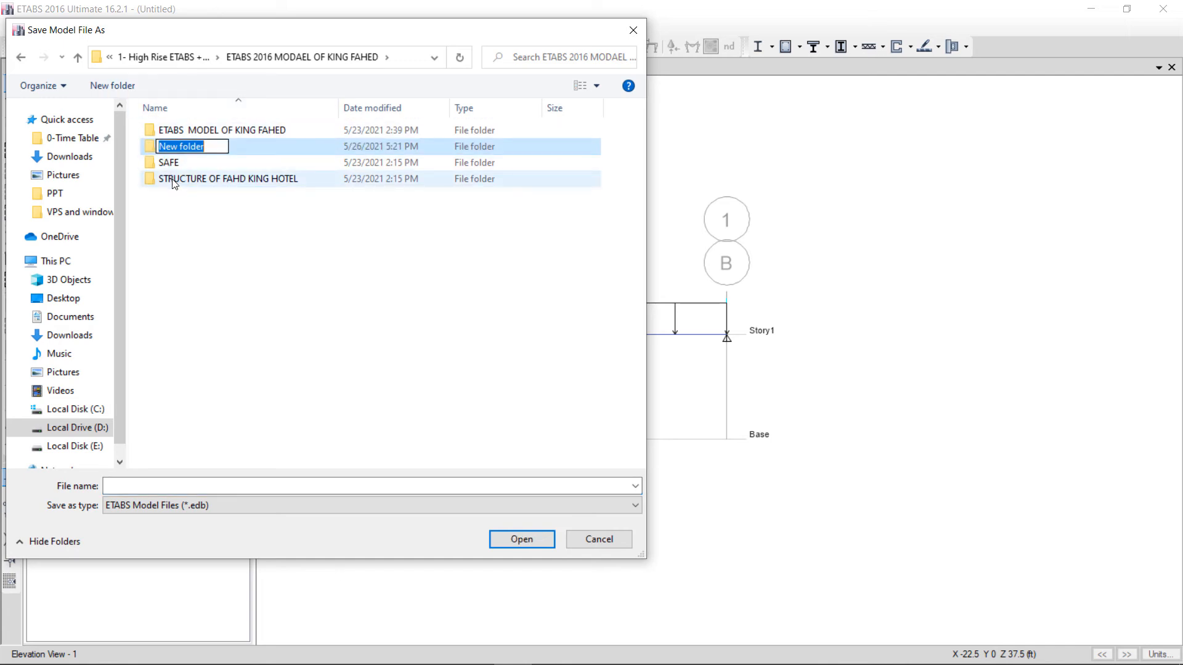
text(BEE)
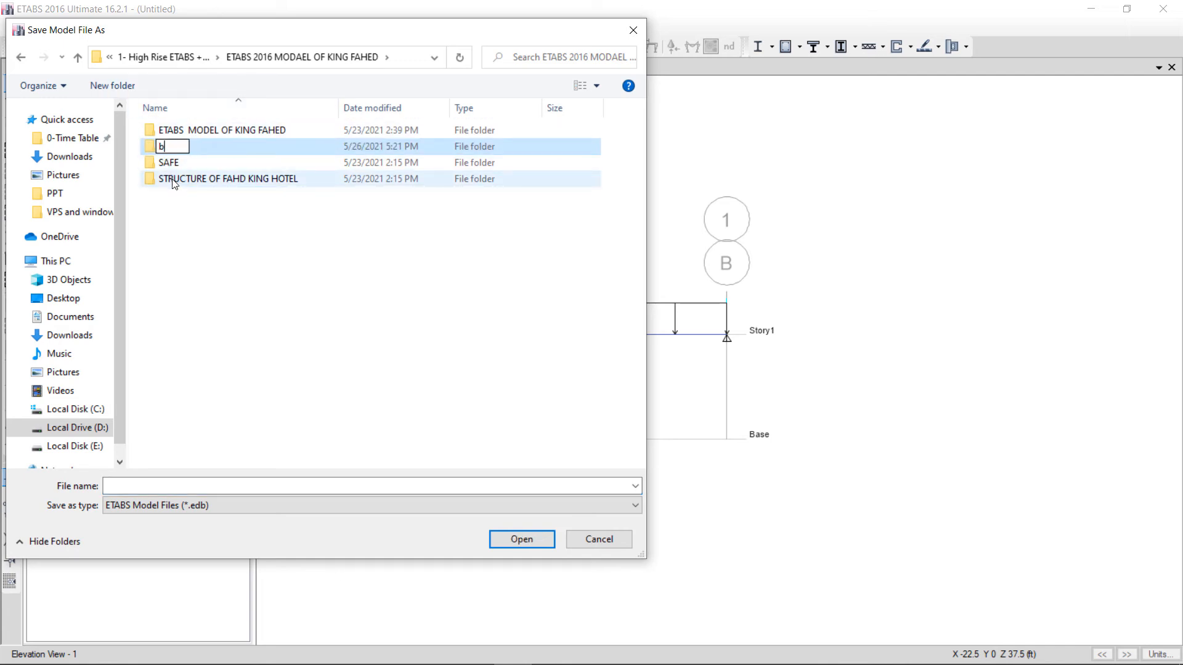
key(BackSpace)
key(BackSpace)
text(EAM DESIGN)
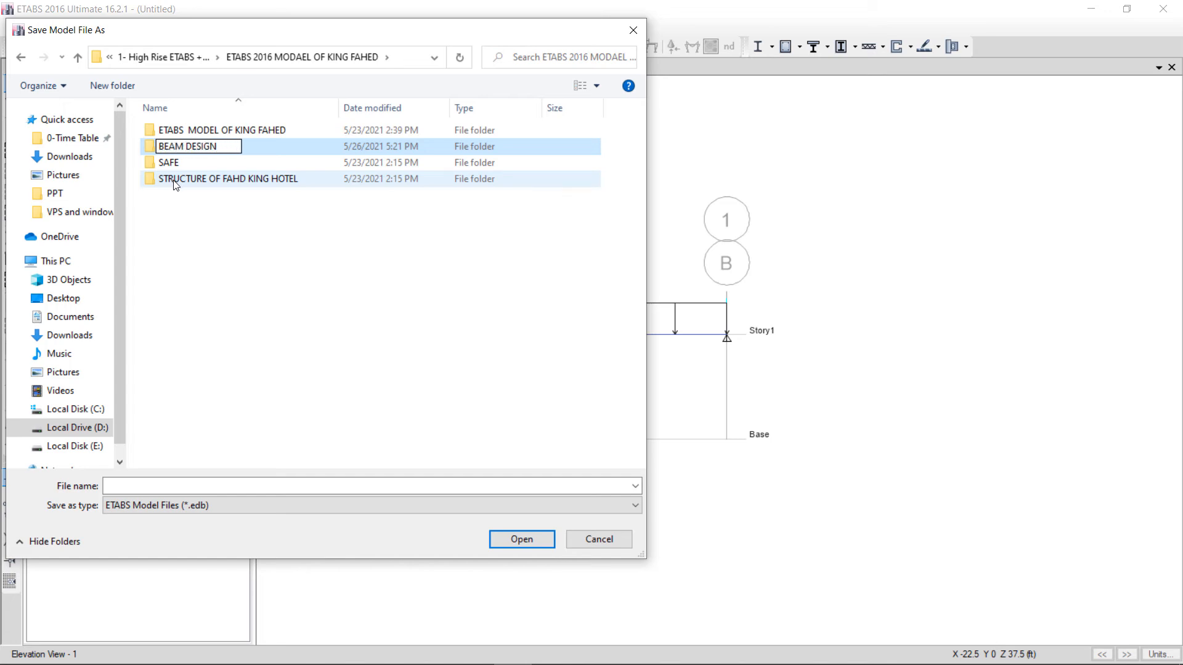
key(Return)
key(Return)
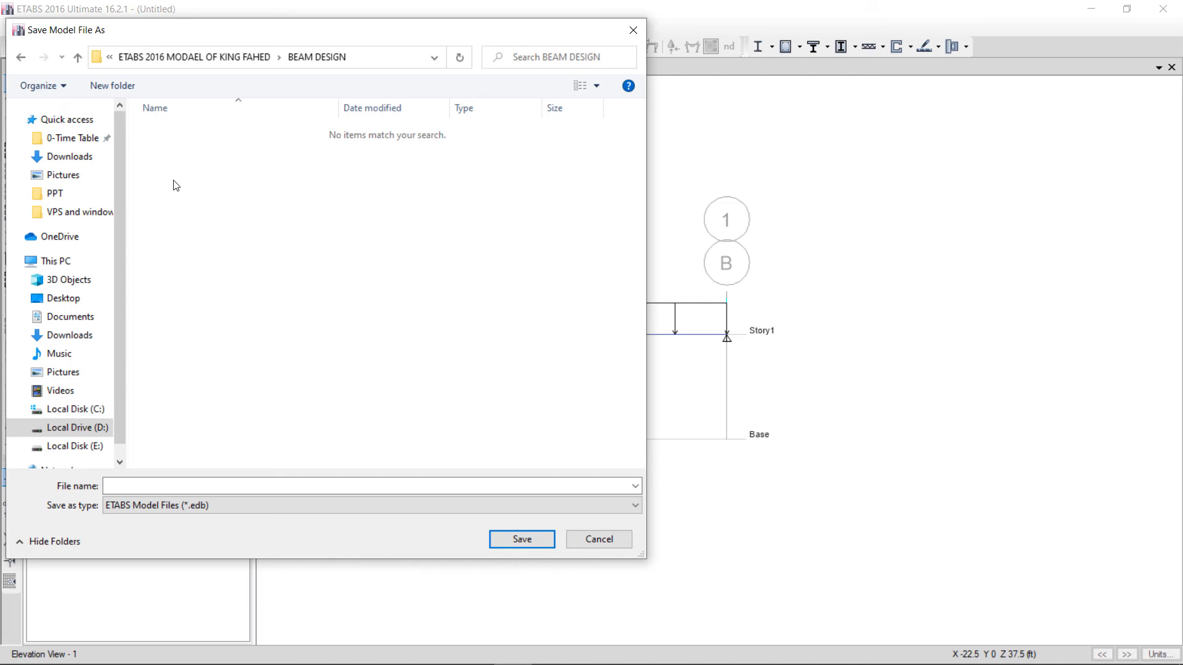
Save the model as BEAM DESIGN in the new folder and run the analysis.
click(197, 484)
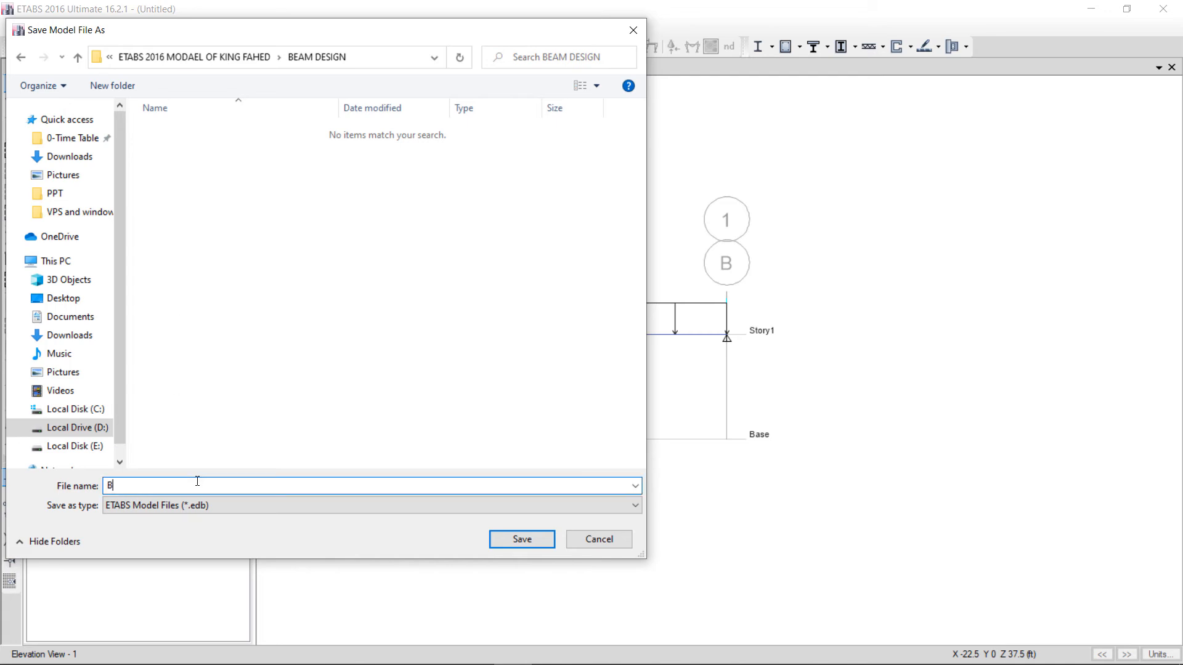
text(BEAM DESIGN)
key(Return)
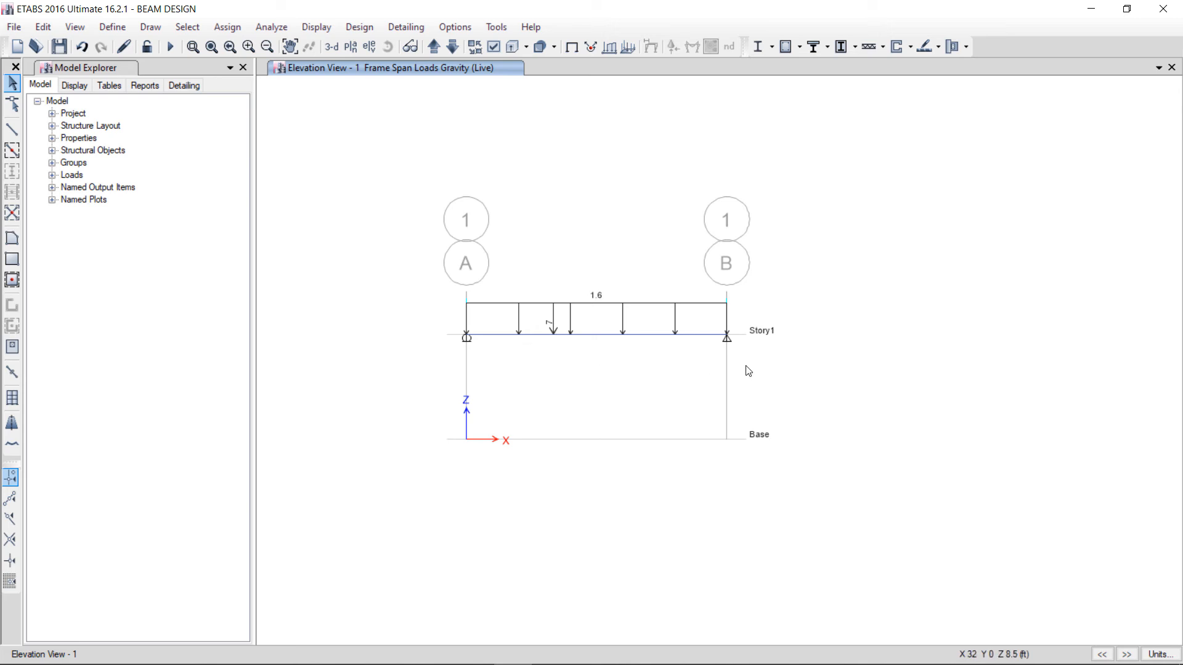
click(171, 48)
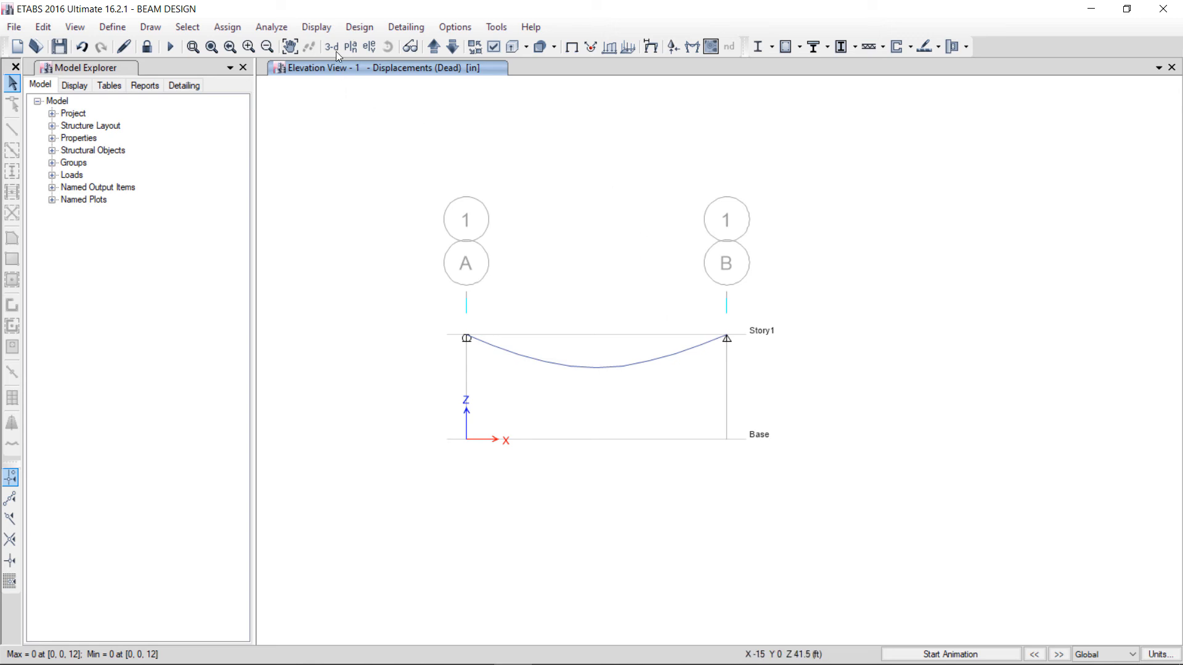
Display the frame Moment 3-3 diagram for the 1.4D load combination, keeping the settings dialog open beside the beam.
click(320, 26)
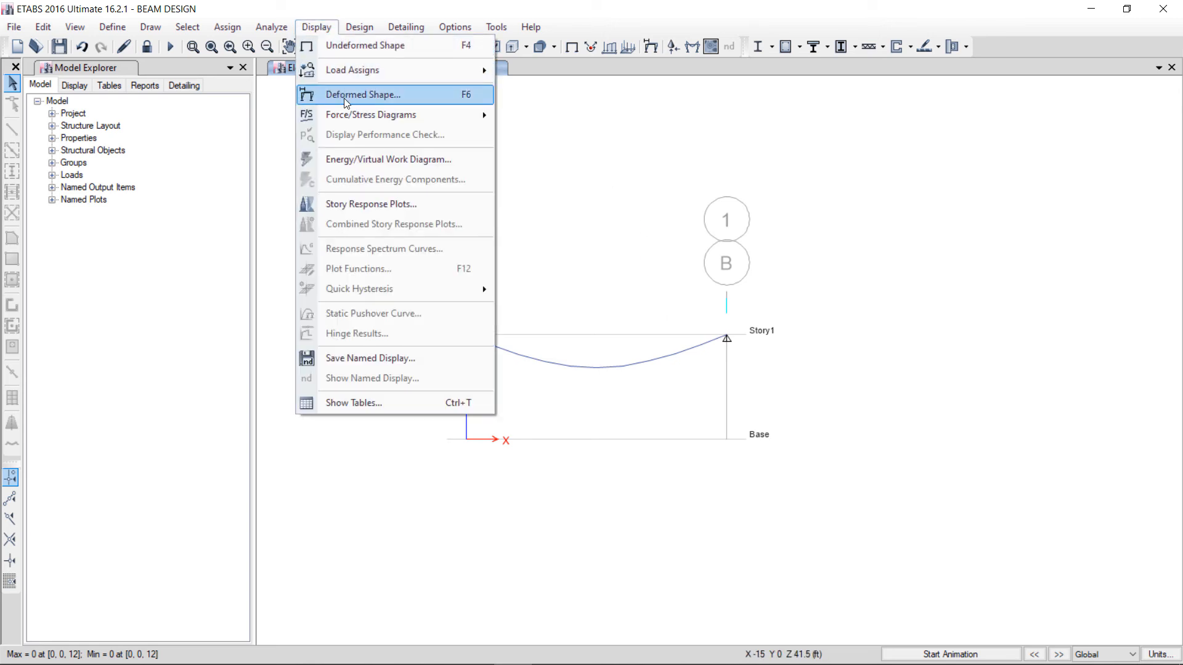
mouse_move(372, 119)
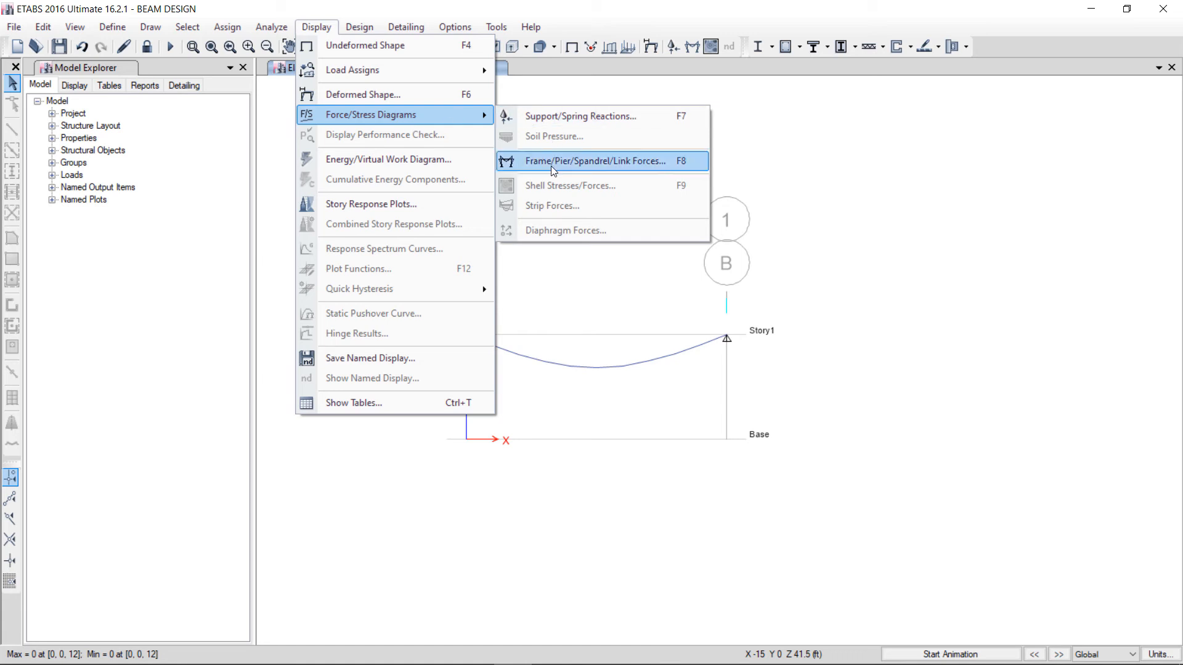
click(599, 164)
drag(613, 134, 237, 133)
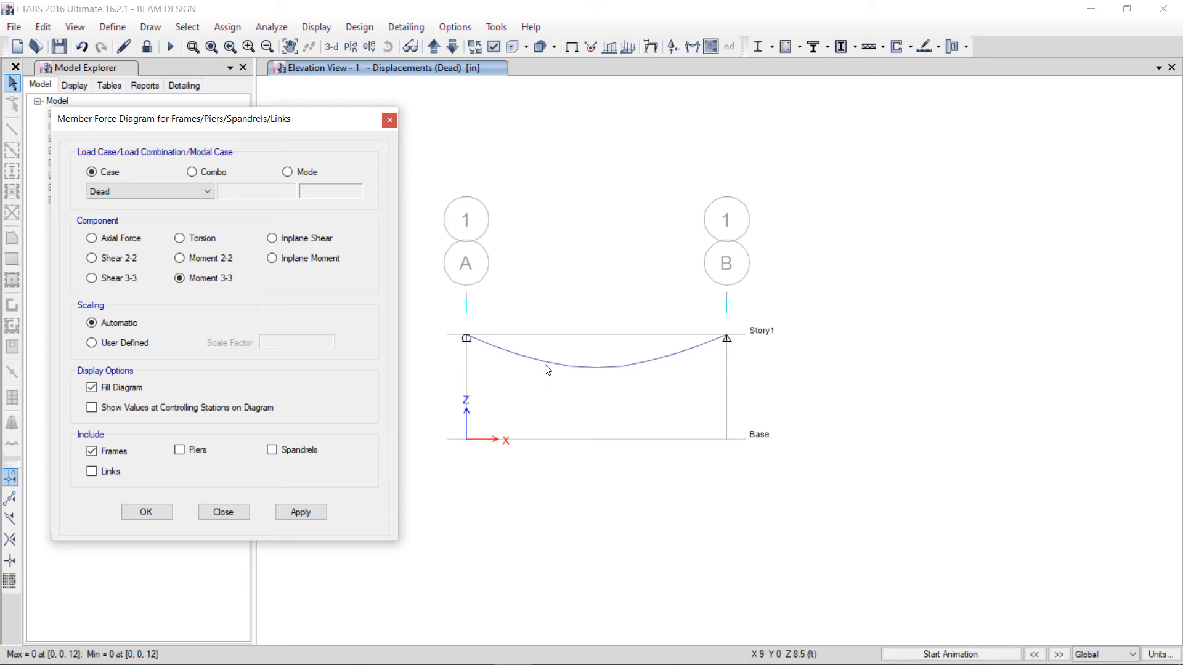
click(115, 189)
click(198, 175)
click(193, 173)
click(193, 187)
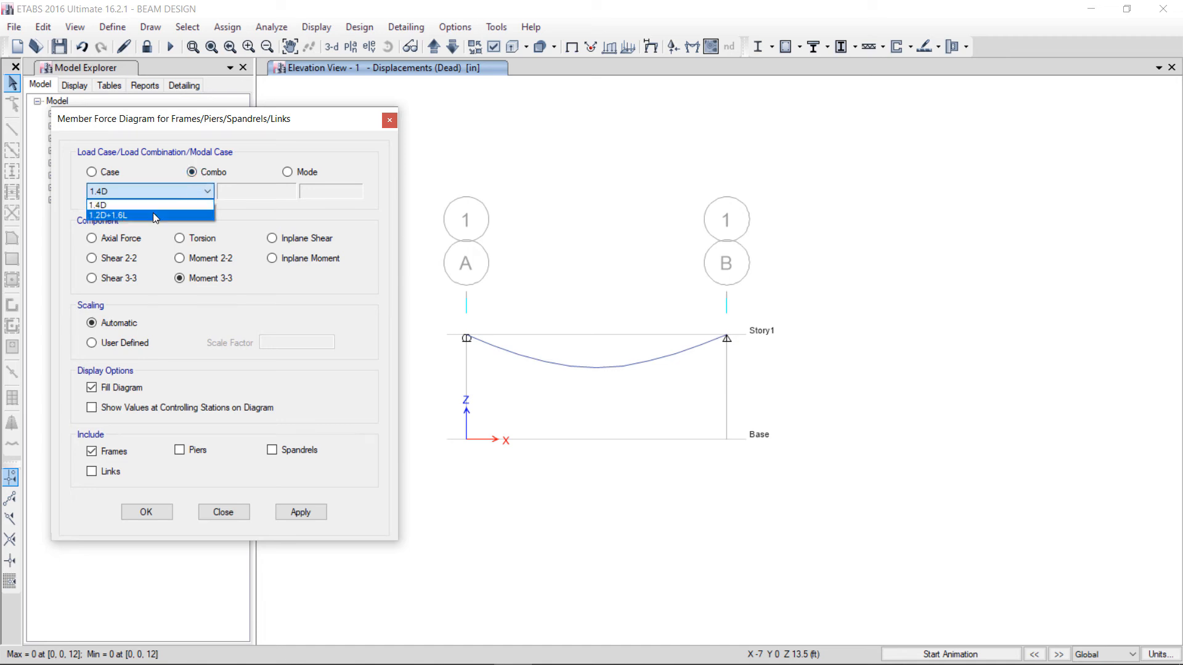
click(152, 215)
click(174, 188)
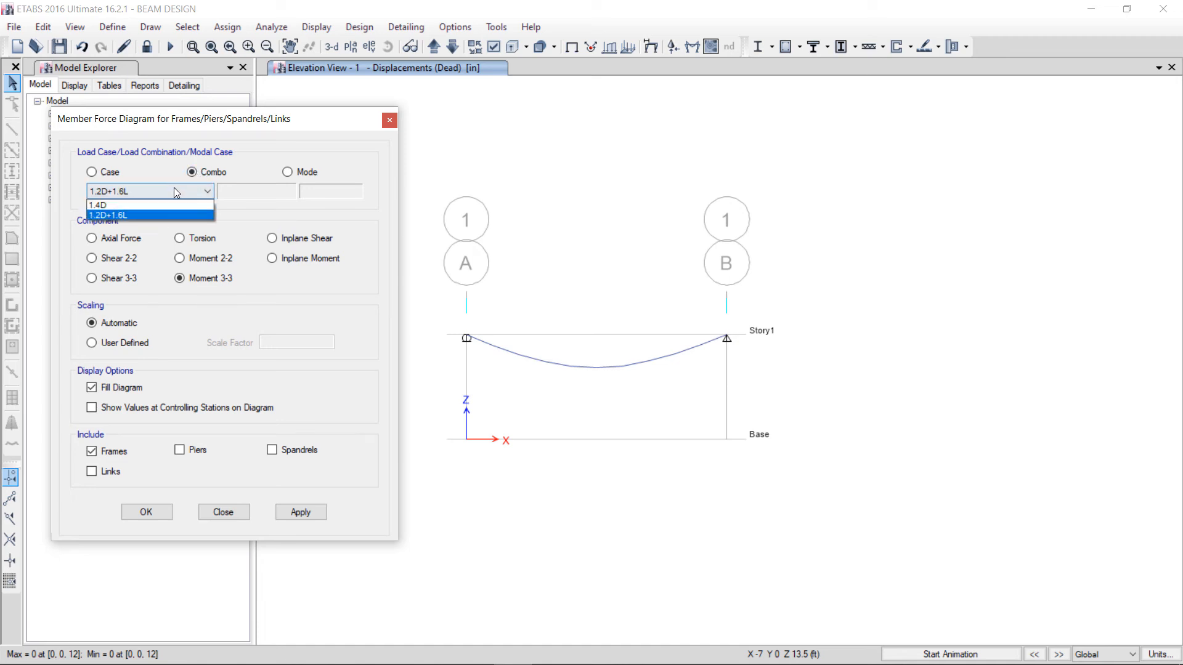
click(149, 205)
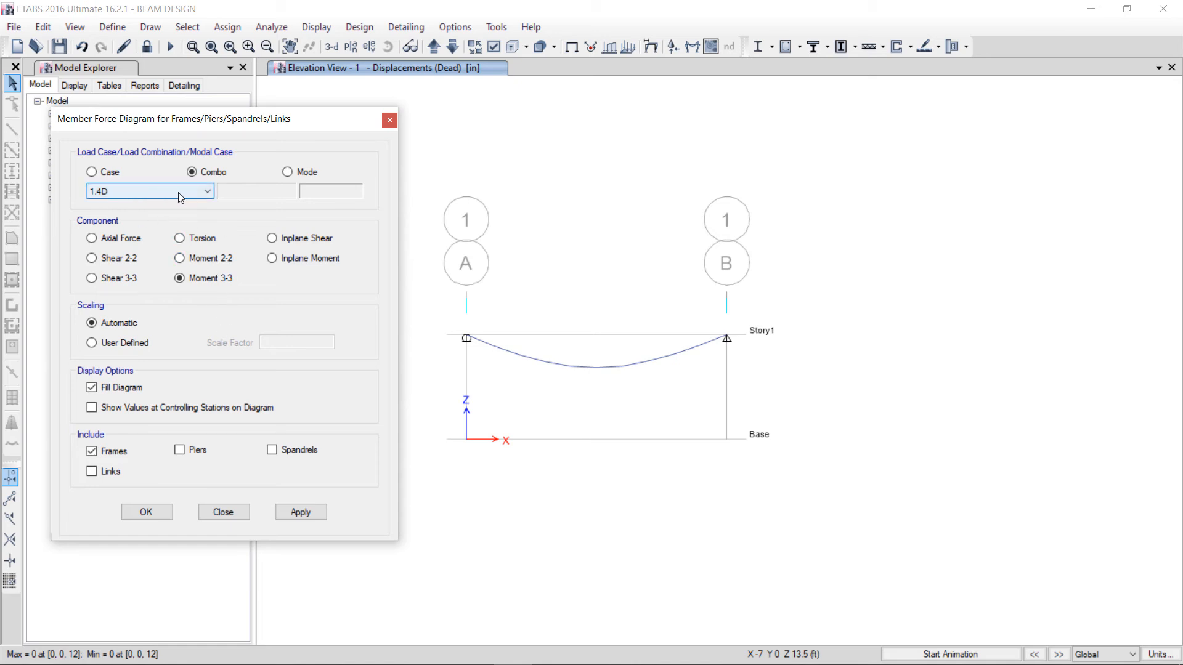
click(299, 513)
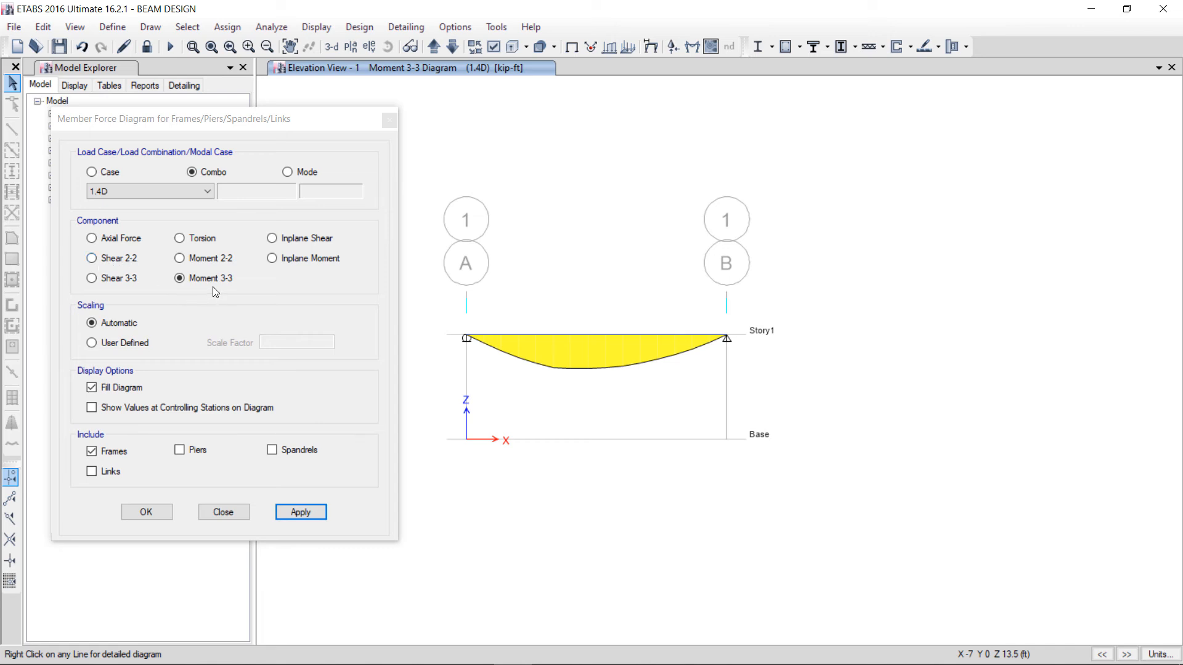
Display the Shear 2-2 diagram for 1.4D, check the textbook's factored loads in Adobe Acrobat and return to ETABS.
click(132, 265)
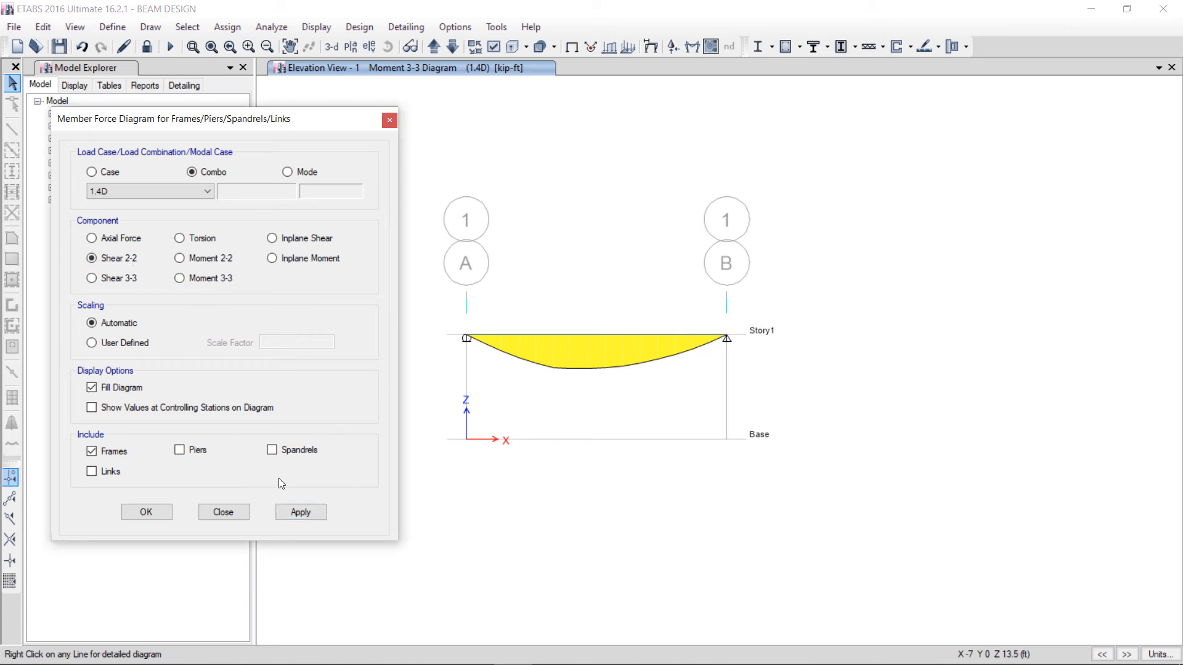
click(302, 512)
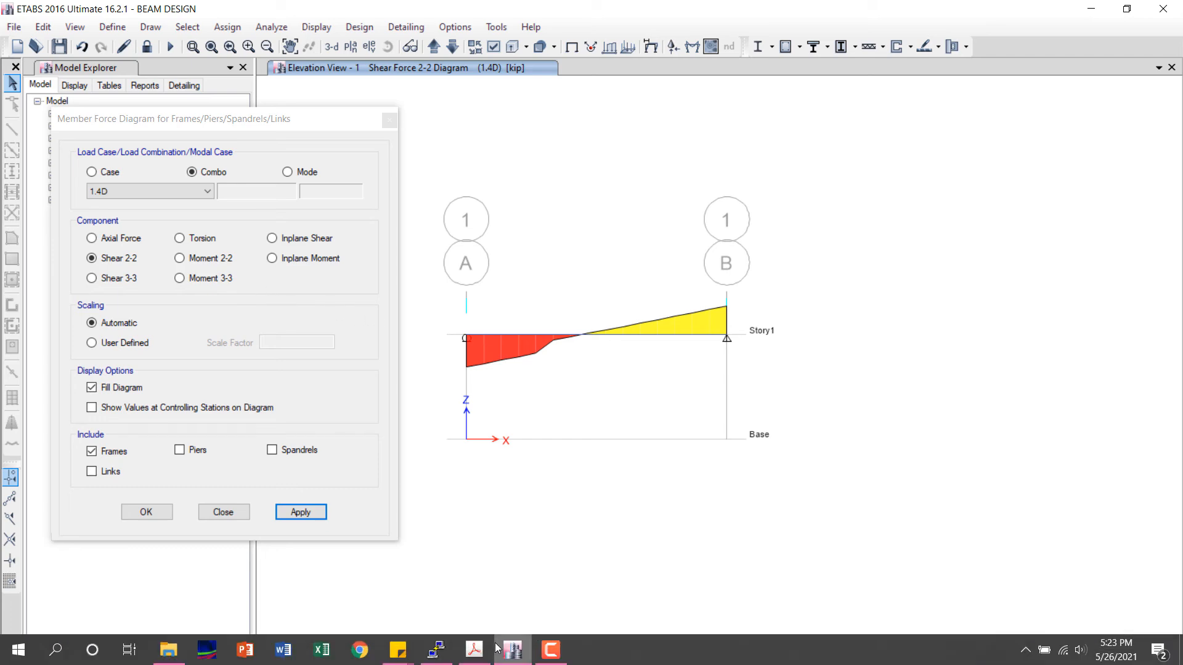
click(474, 661)
scroll(504, 492, up, 5)
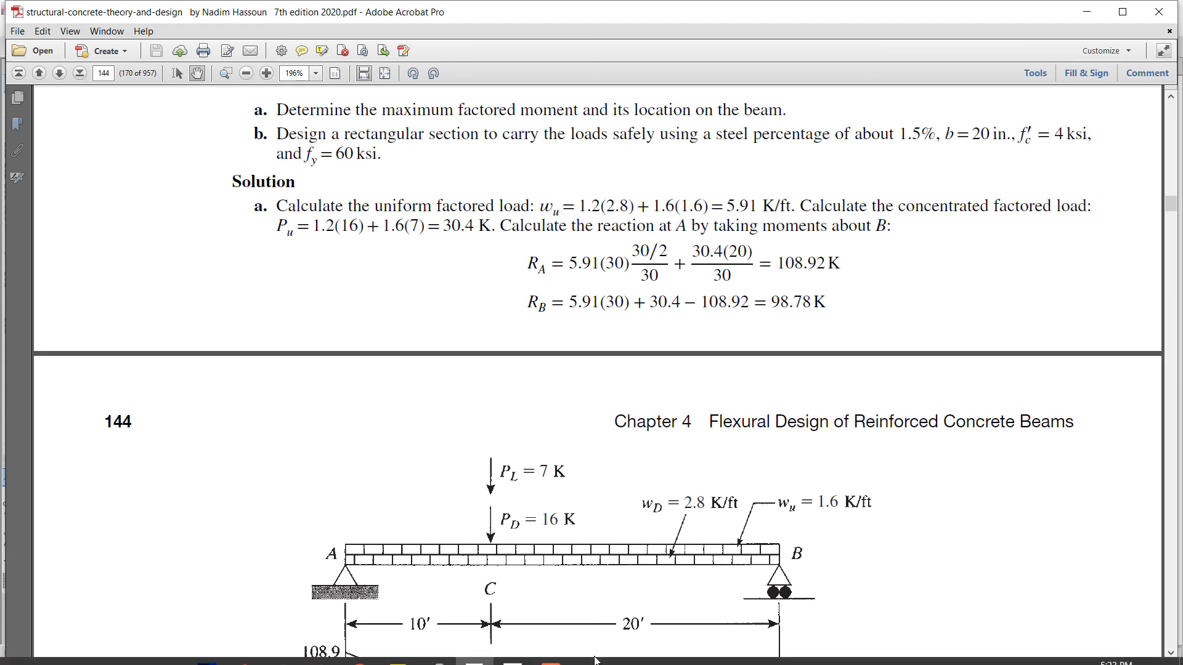
click(520, 658)
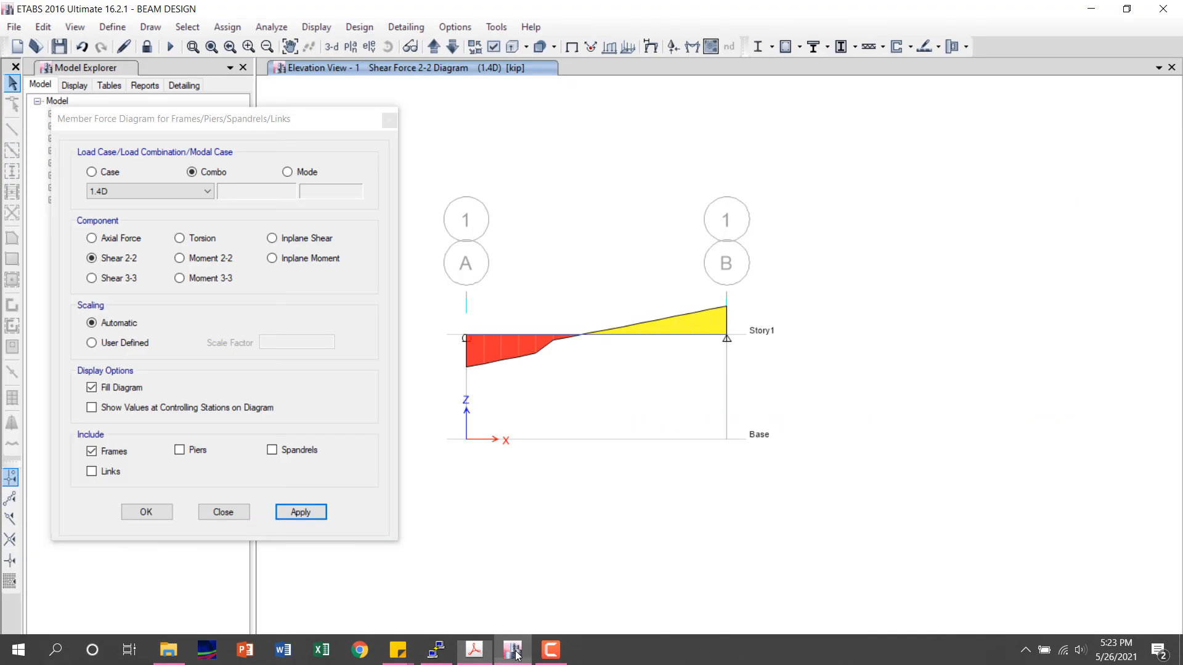
Display the Shear 2-2 and Moment 3-3 diagrams for the 1.2D+1.6L combination and read the values along the beam.
click(183, 189)
click(131, 216)
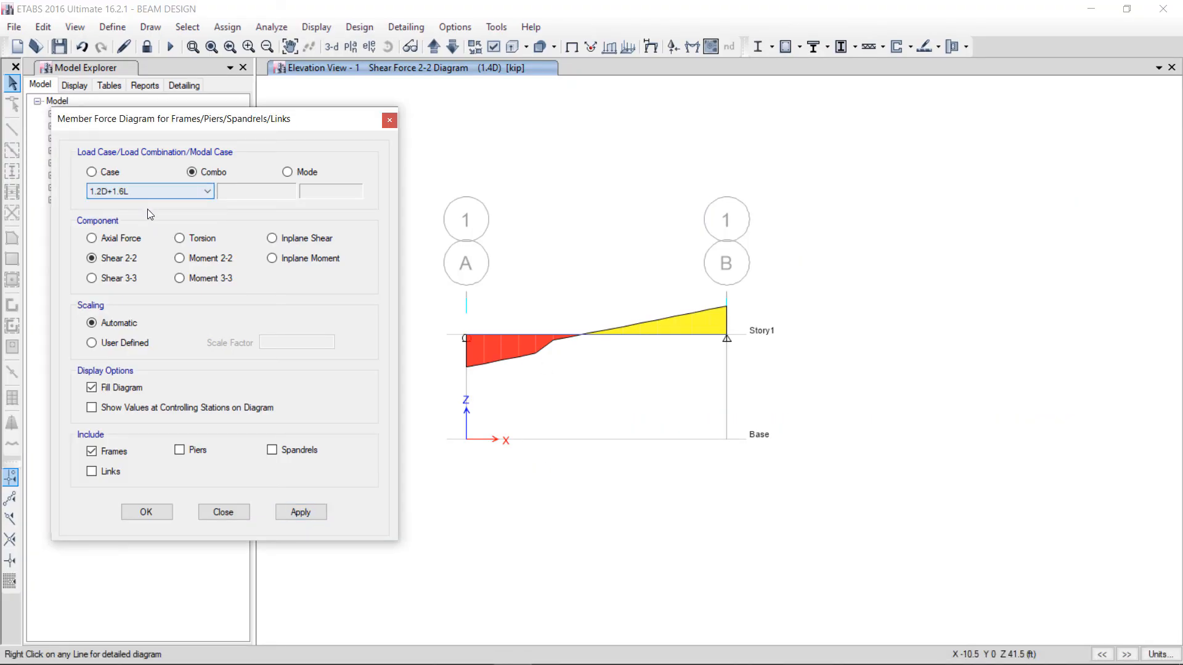
click(298, 512)
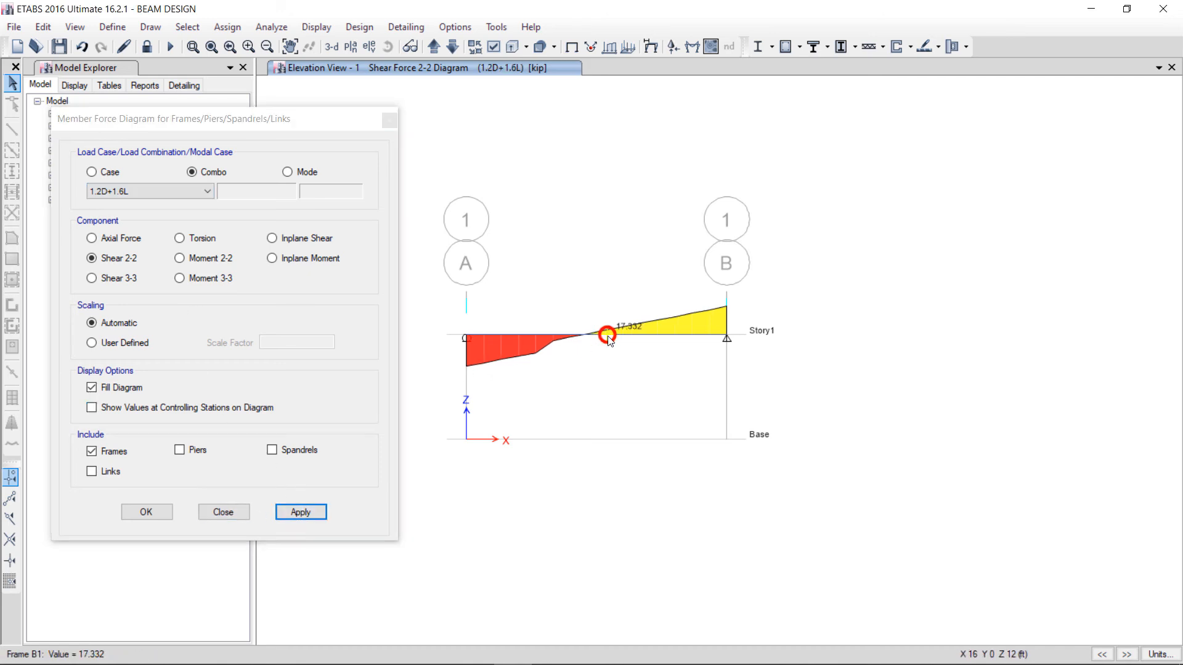
click(208, 280)
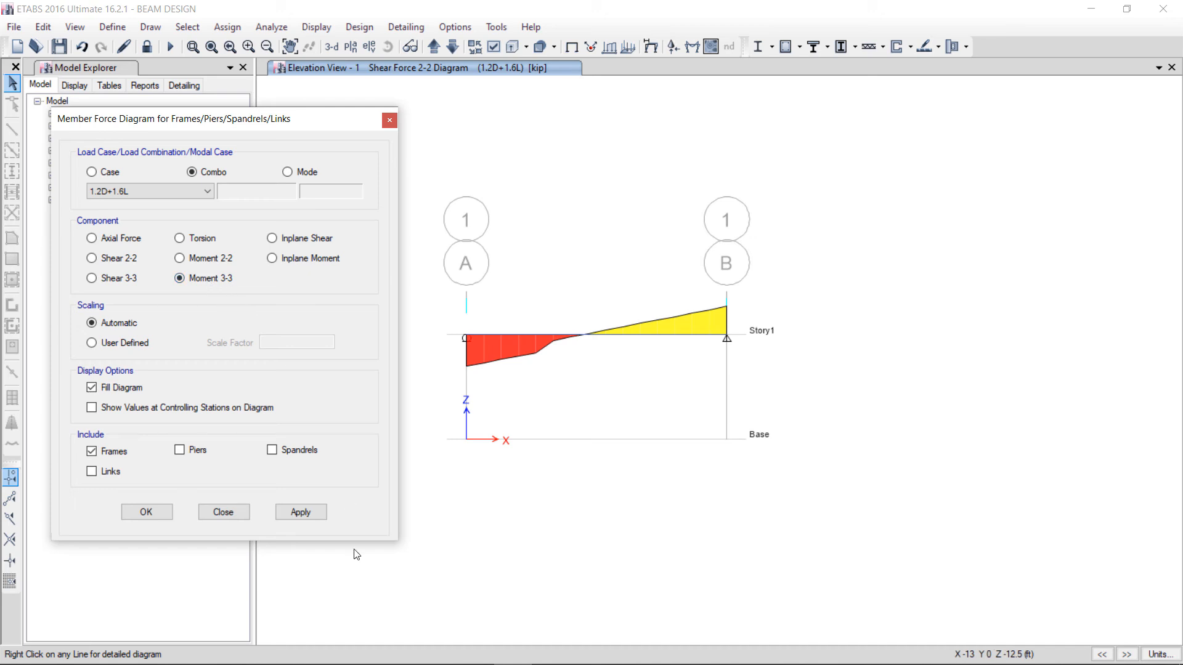
click(310, 521)
mouse_move(473, 339)
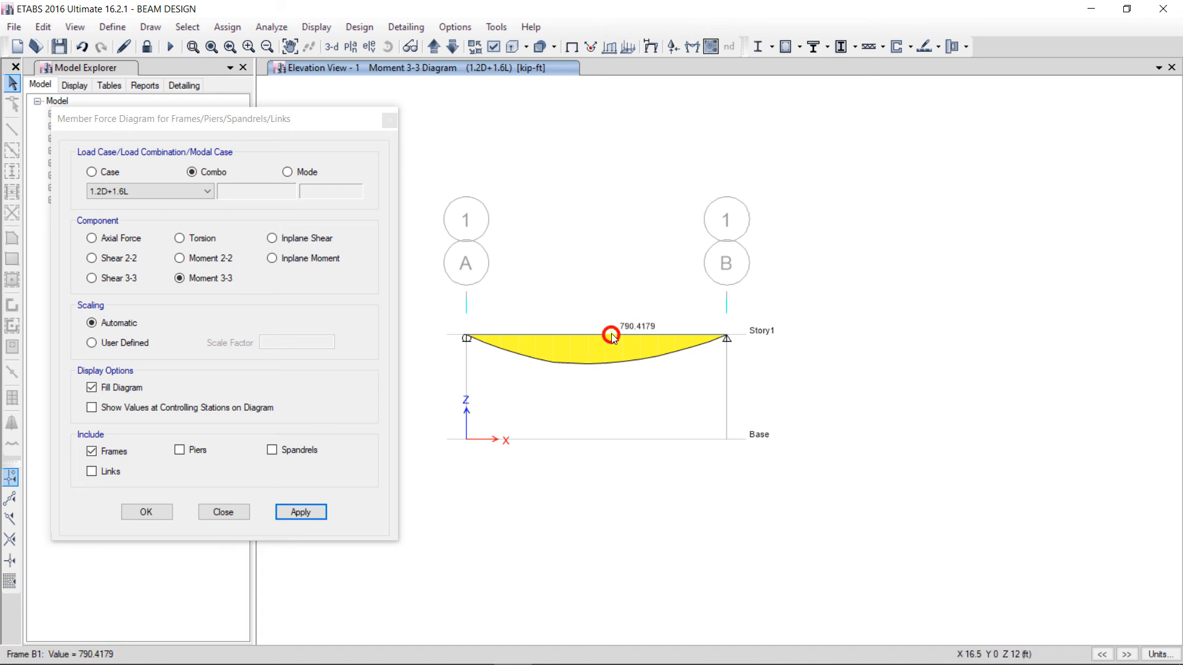
mouse_move(604, 336)
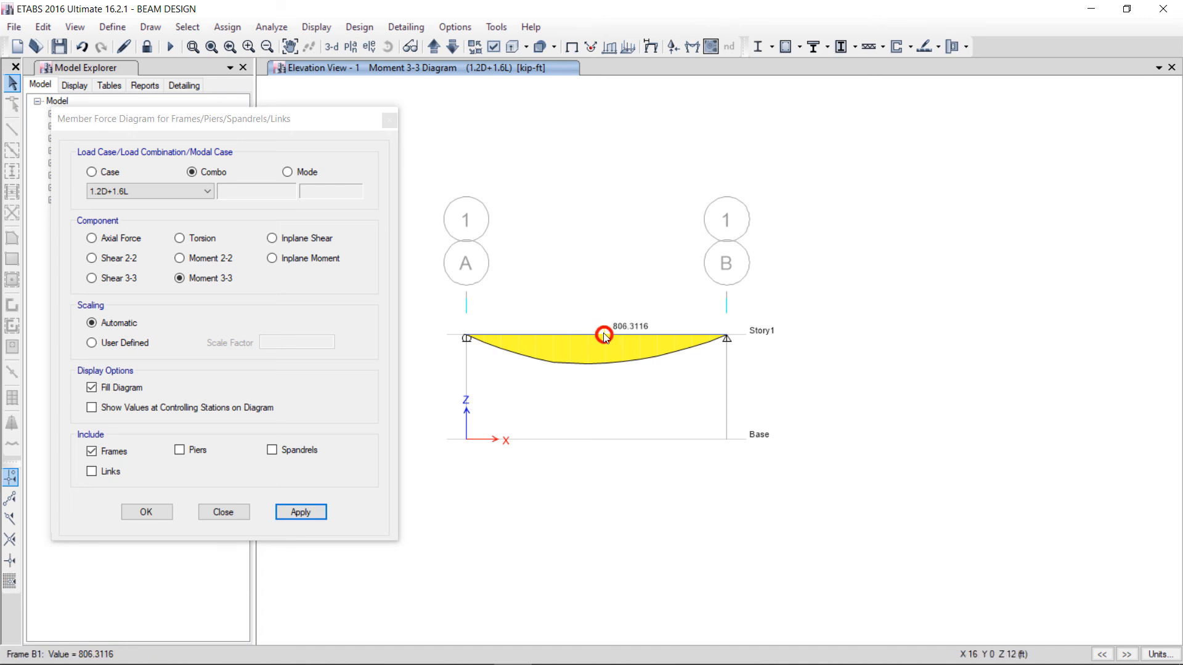
Inspect the beam's detailed shear, moment and deflection diagrams for 1.2D+1.6L, reading the values at the 10 ft location.
right_click(624, 335)
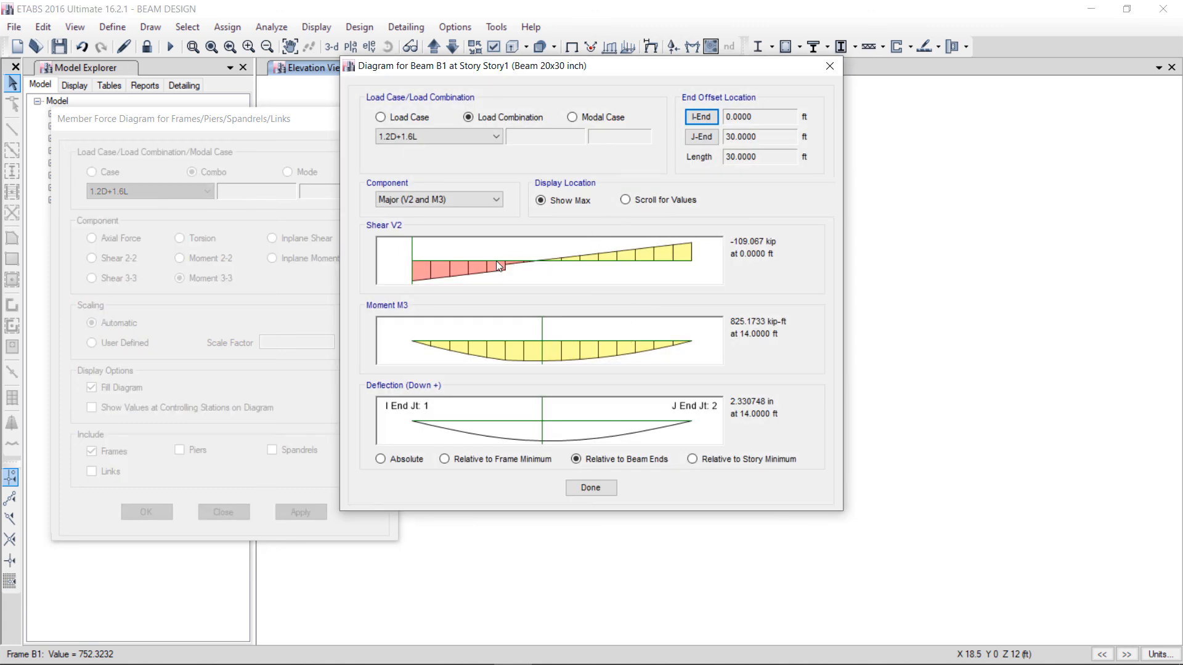
click(413, 253)
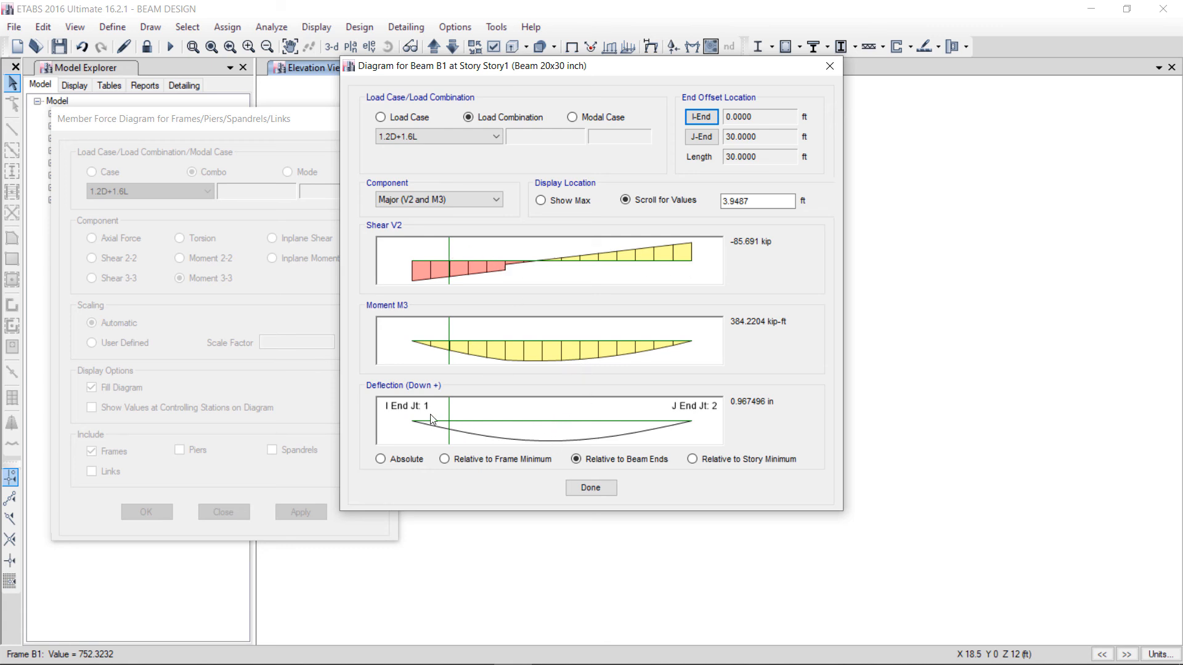
drag(451, 251, 645, 275)
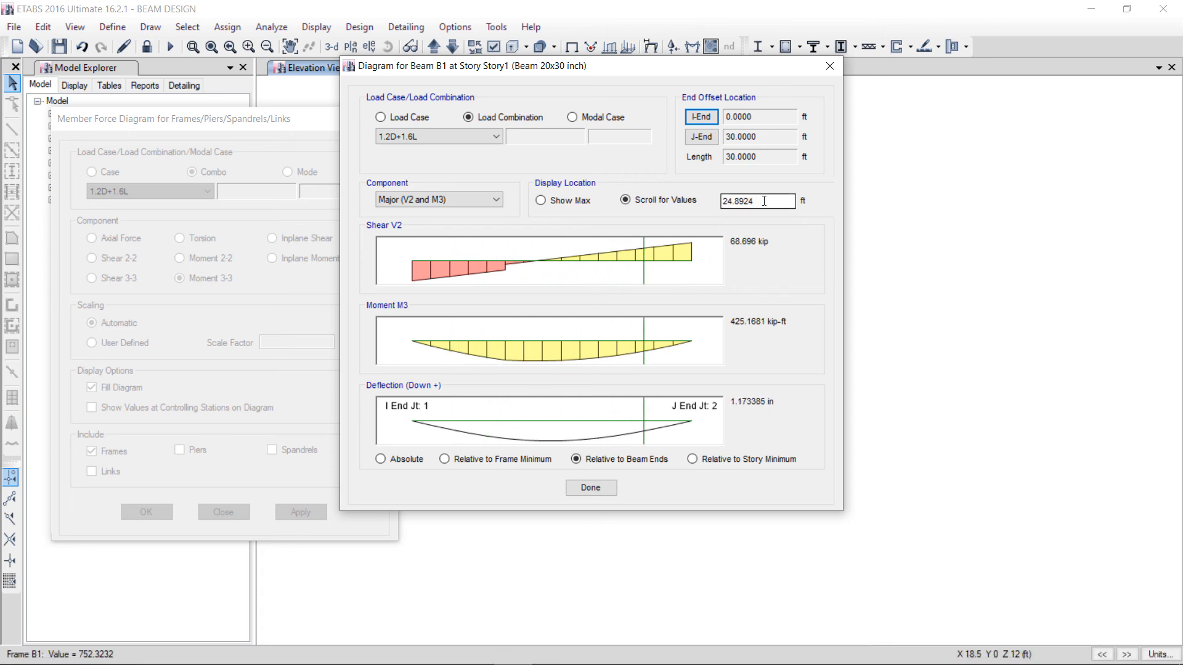
drag(755, 201, 690, 201)
text(10)
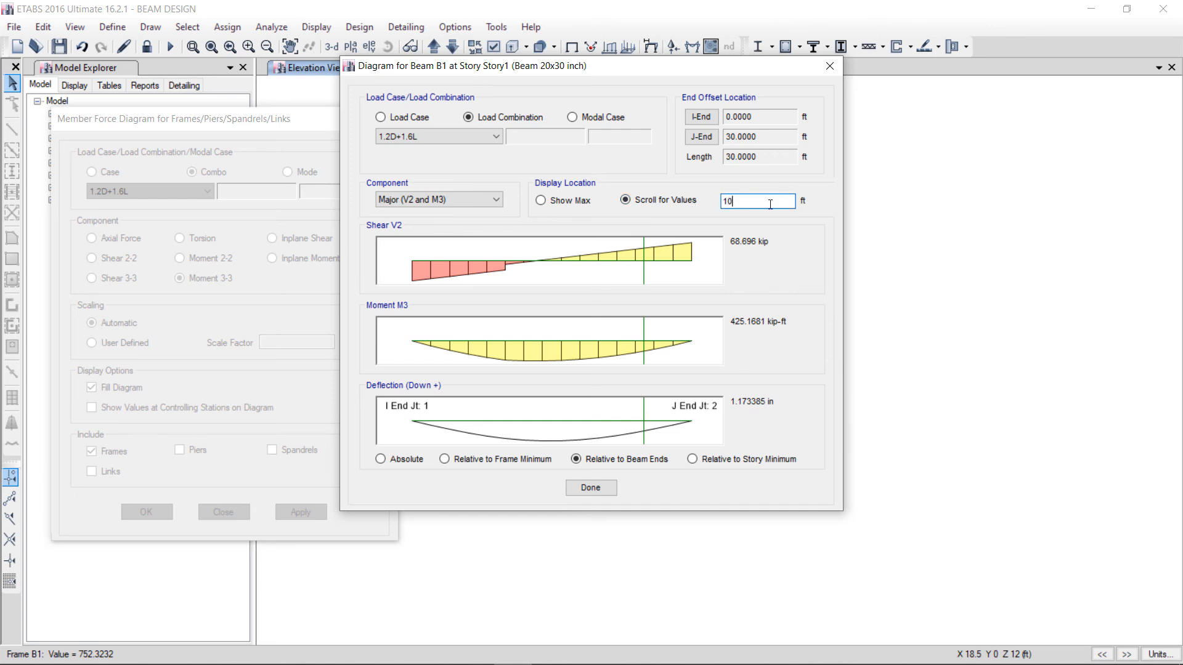
key(Tab)
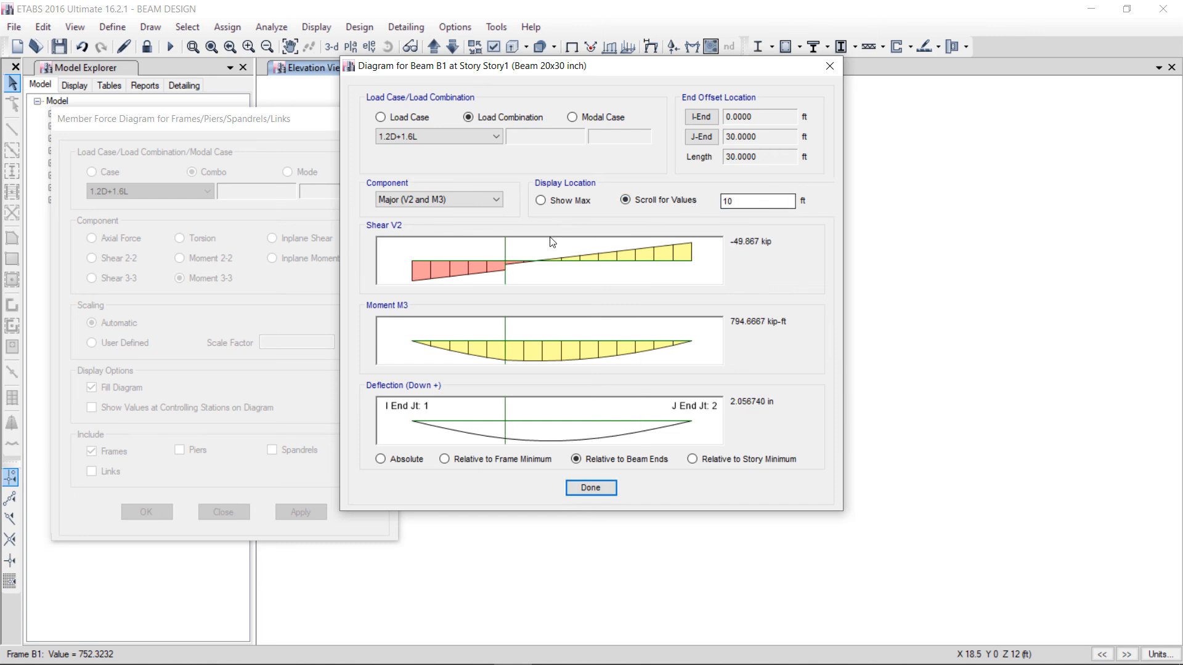
Compare the shear and moment values at 10 ft with the textbook's Figure 4.12 diagrams in Adobe Acrobat and return to ETABS.
click(475, 650)
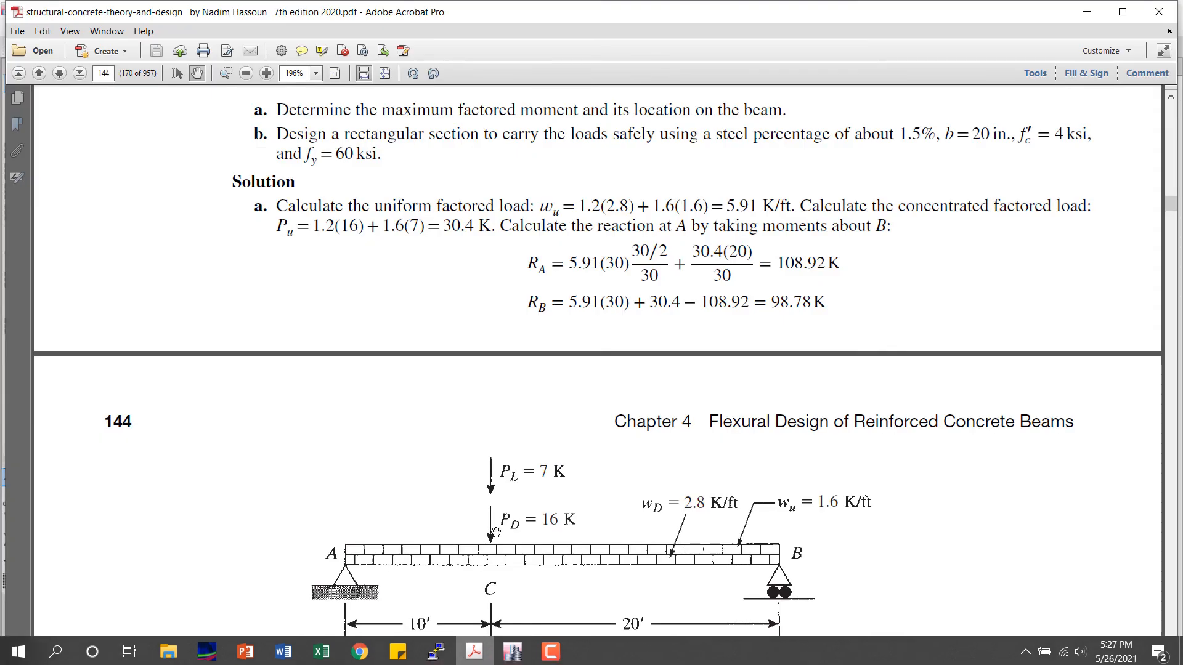
scroll(519, 467, down, 5)
scroll(519, 467, down, 4)
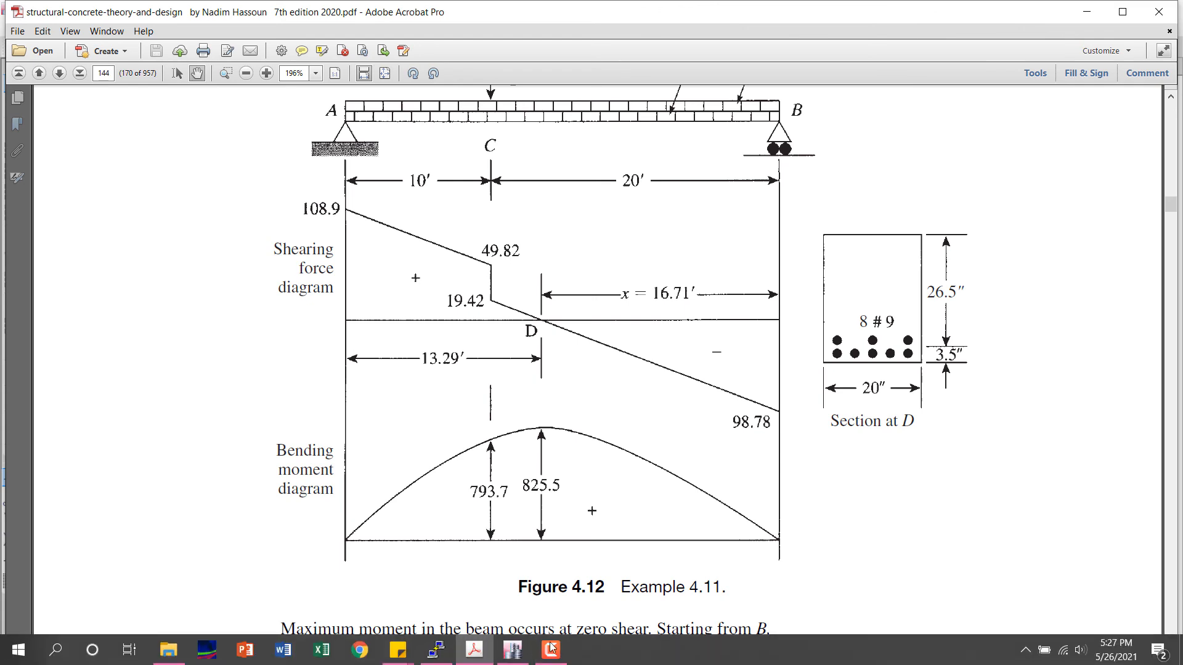
click(518, 656)
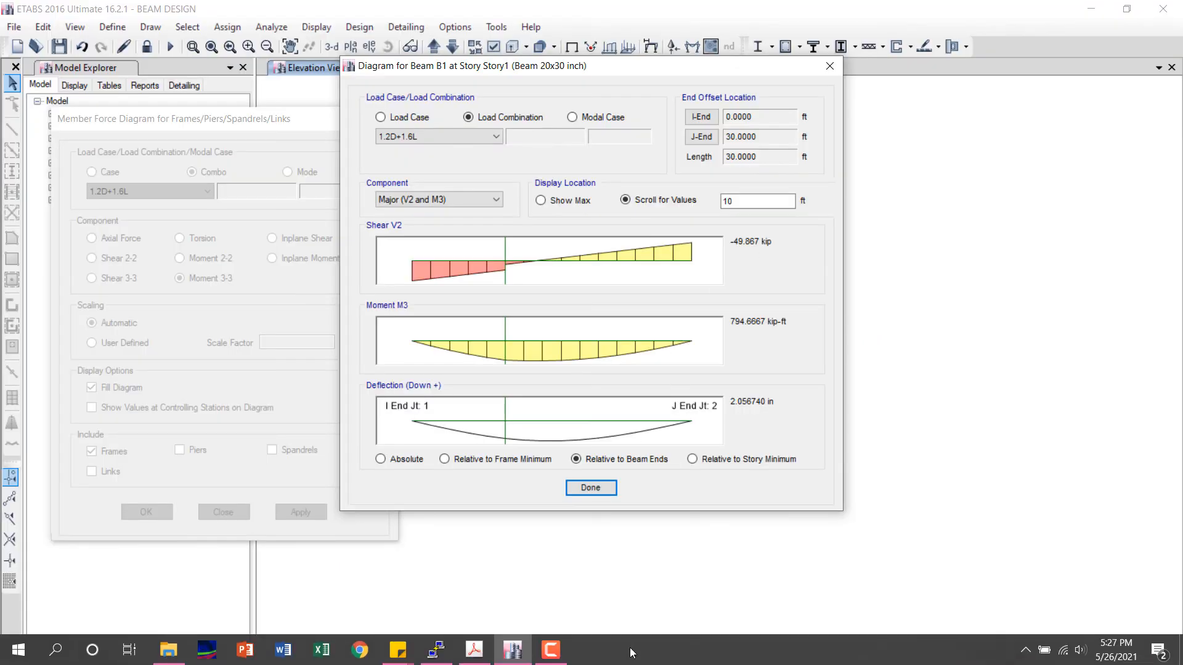
click(484, 644)
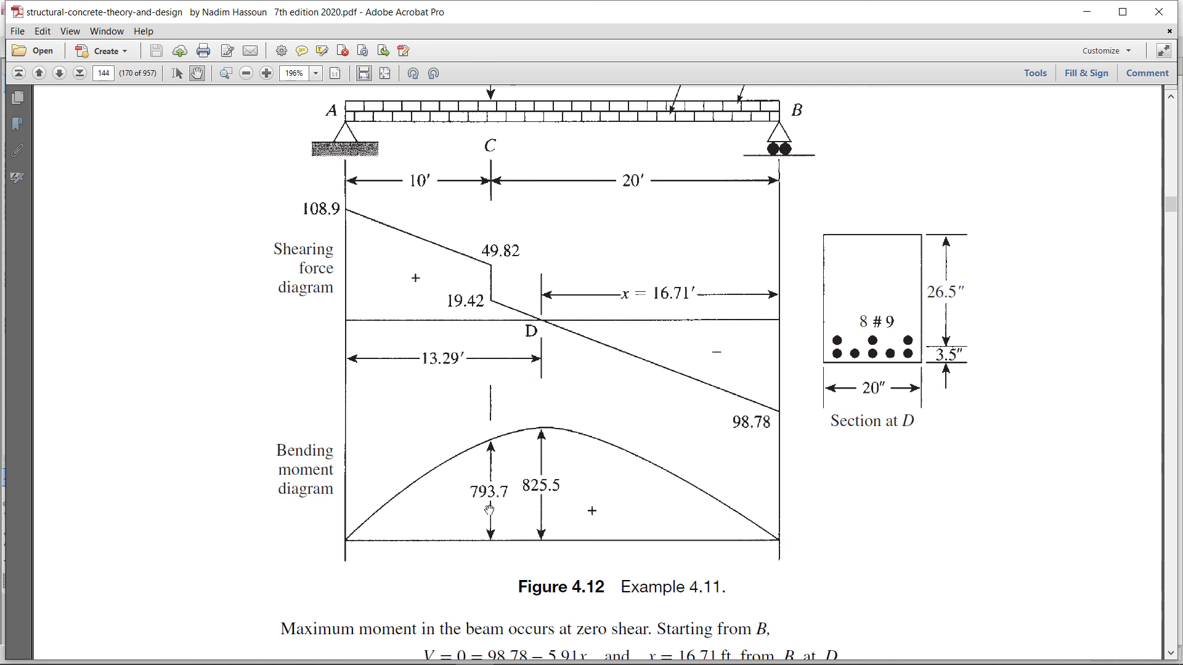
click(512, 649)
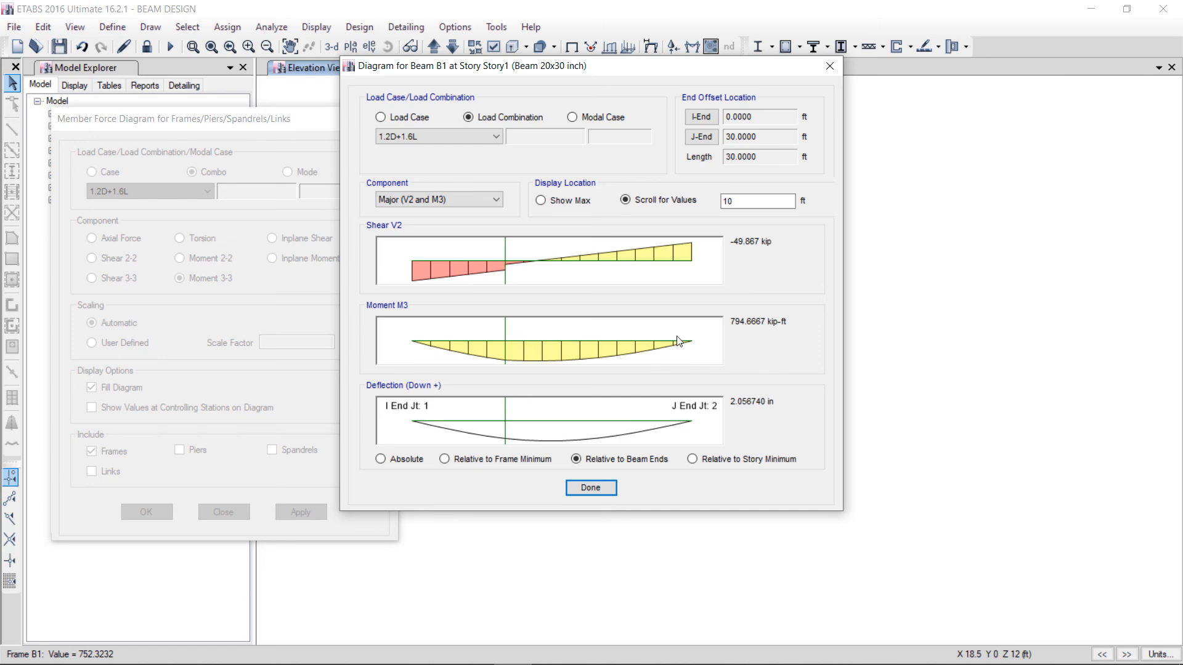
click(482, 650)
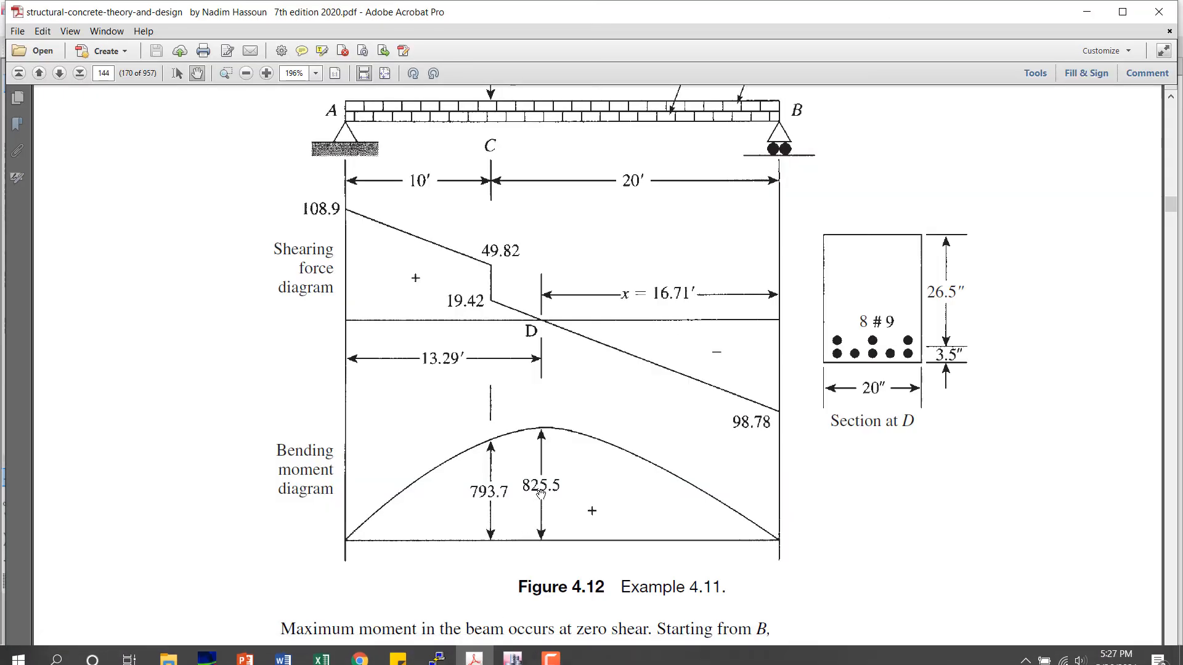
scroll(541, 495, up, 3)
scroll(541, 494, up, 3)
scroll(540, 469, down, 5)
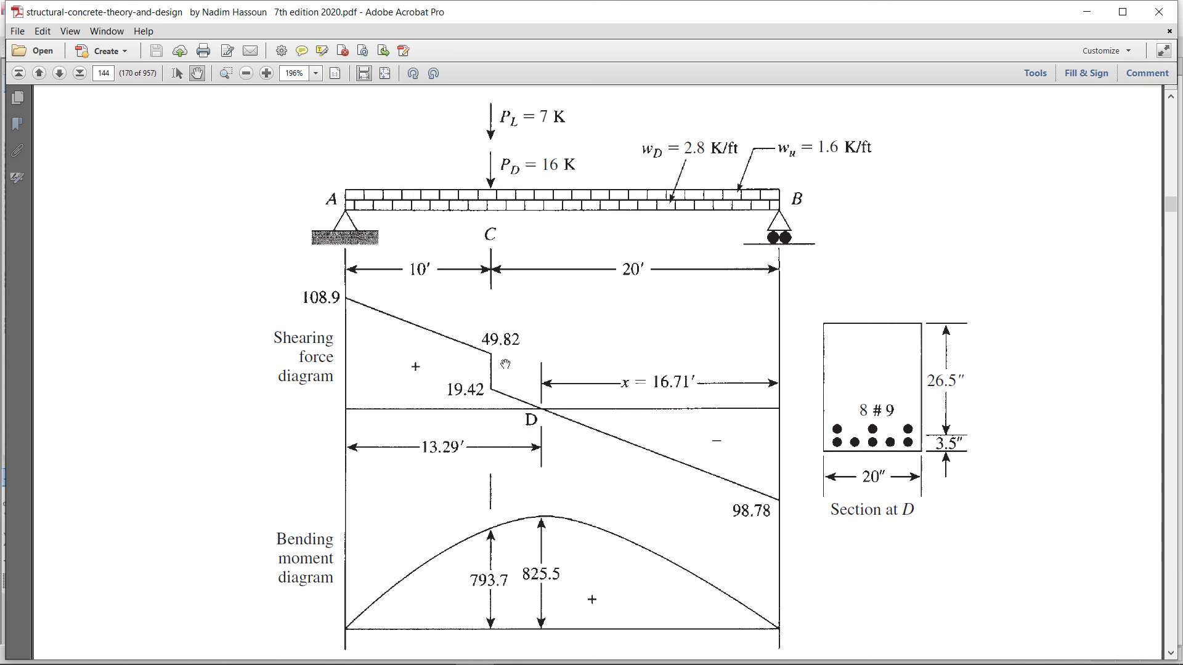
click(506, 658)
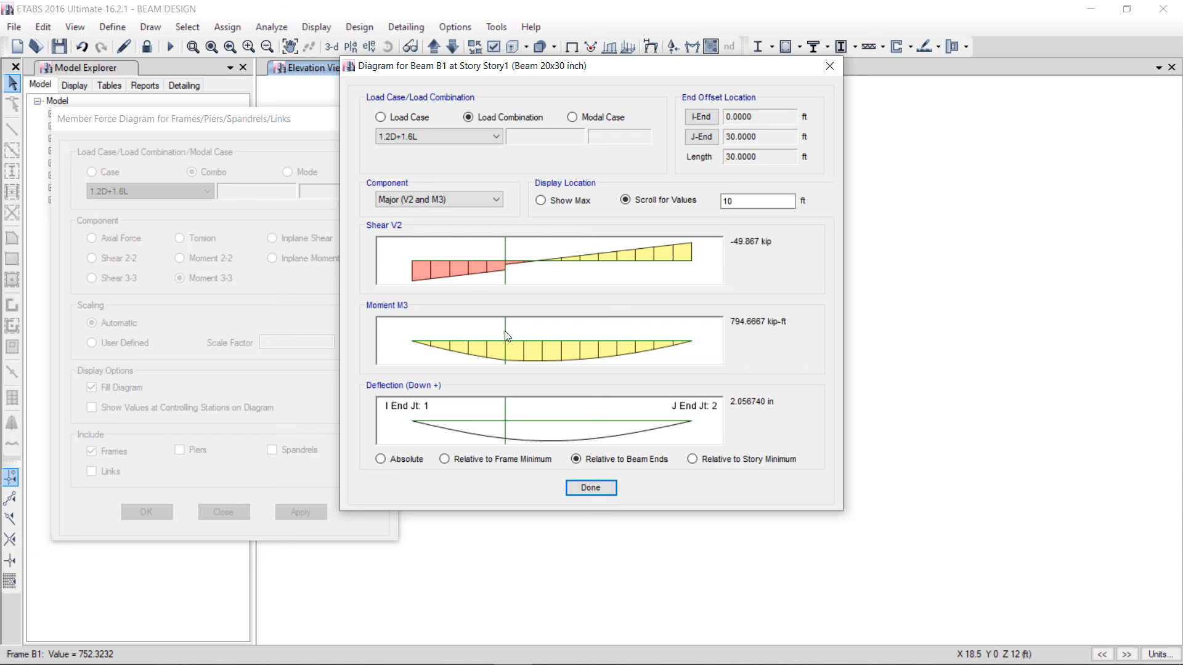
View the beam's detailed diagrams for the 1.4D combination and the Dead and Live load cases, and close the diagram dialogs.
click(480, 132)
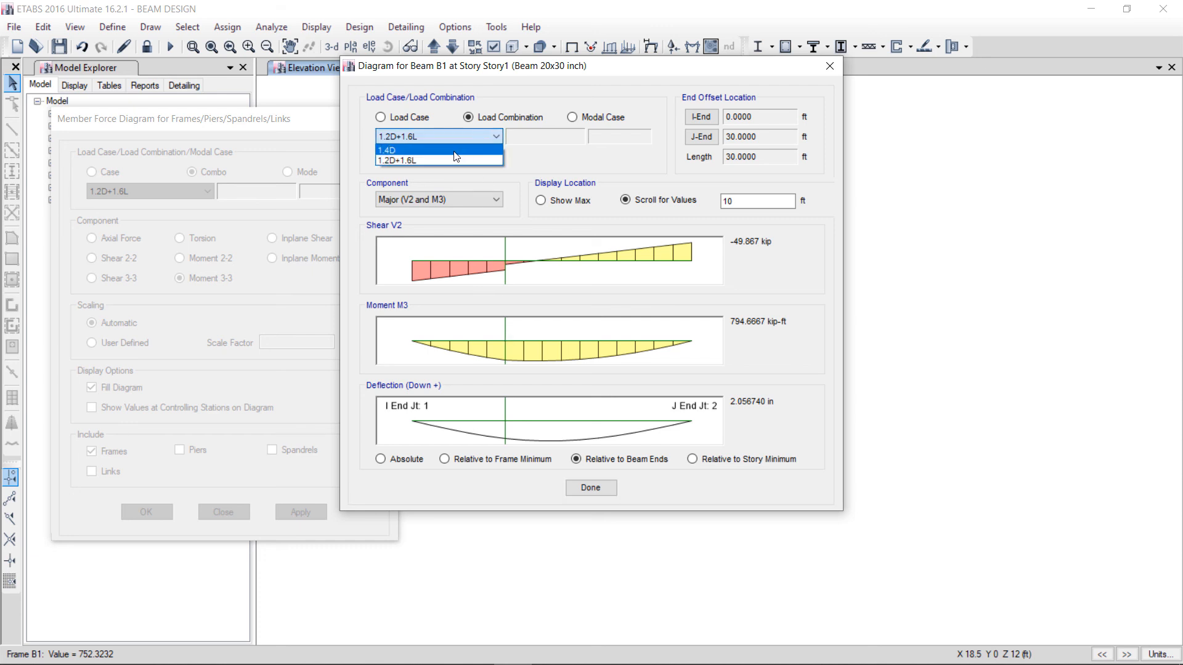
click(456, 150)
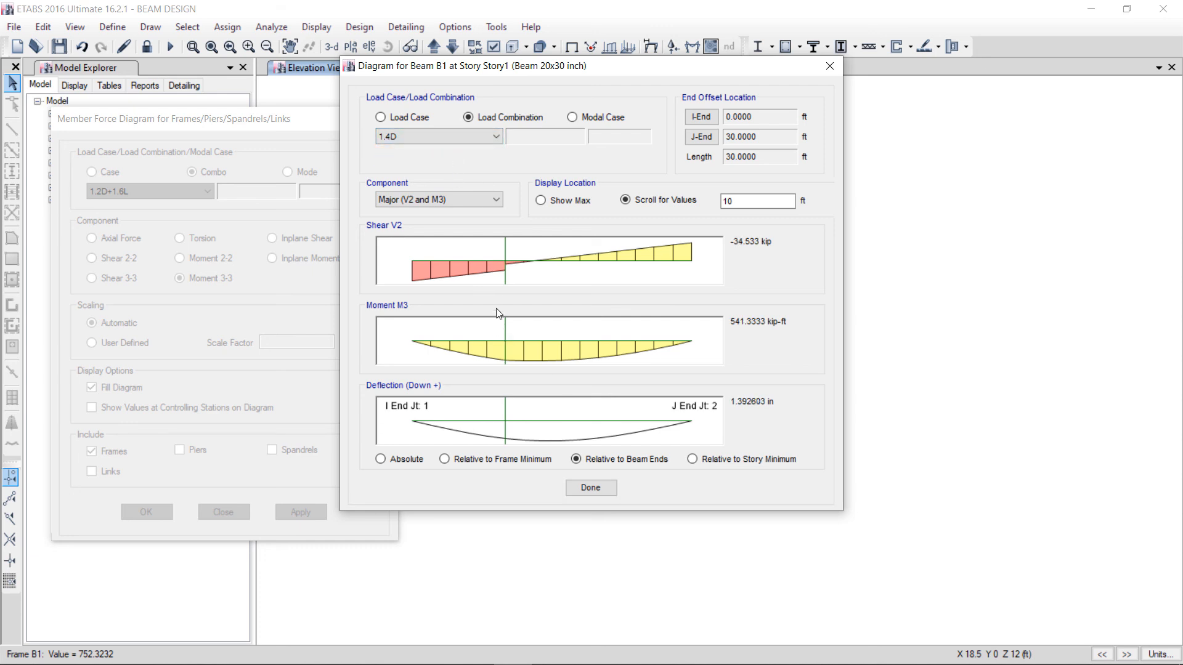
click(416, 119)
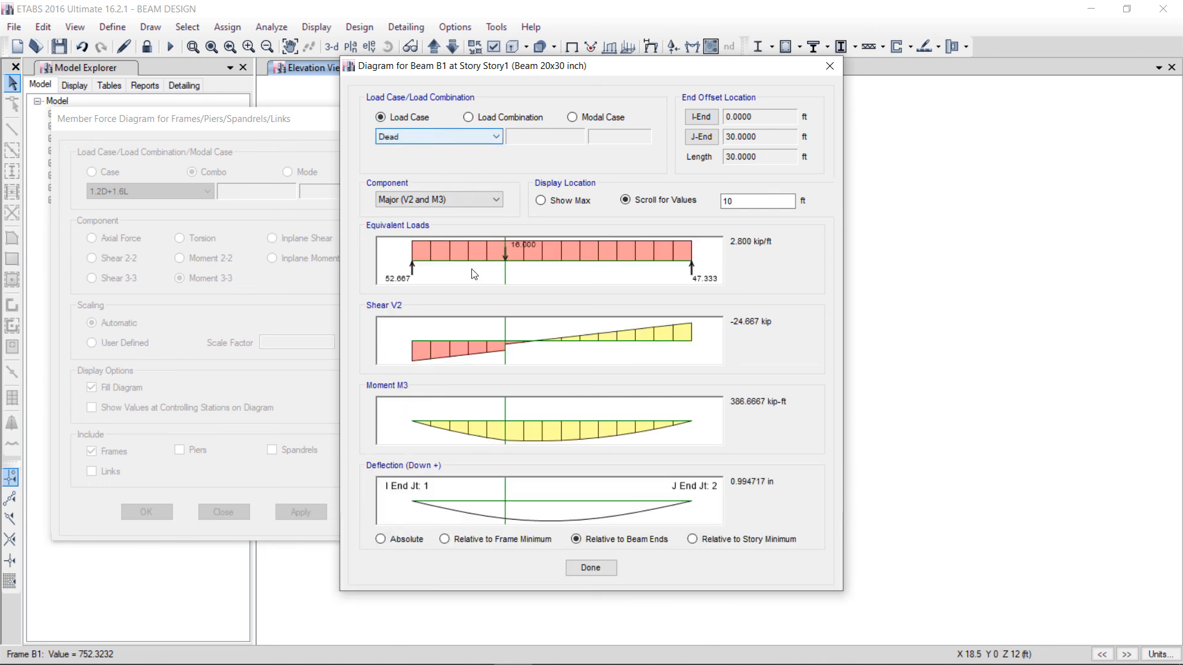
click(465, 140)
click(462, 157)
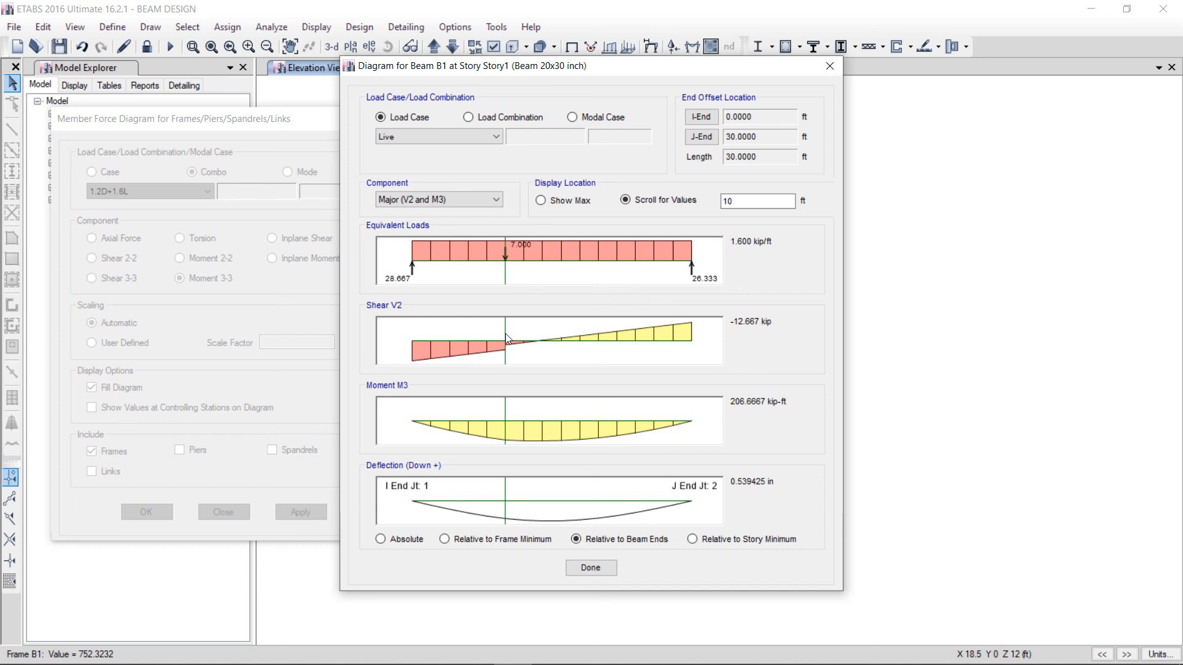
click(479, 123)
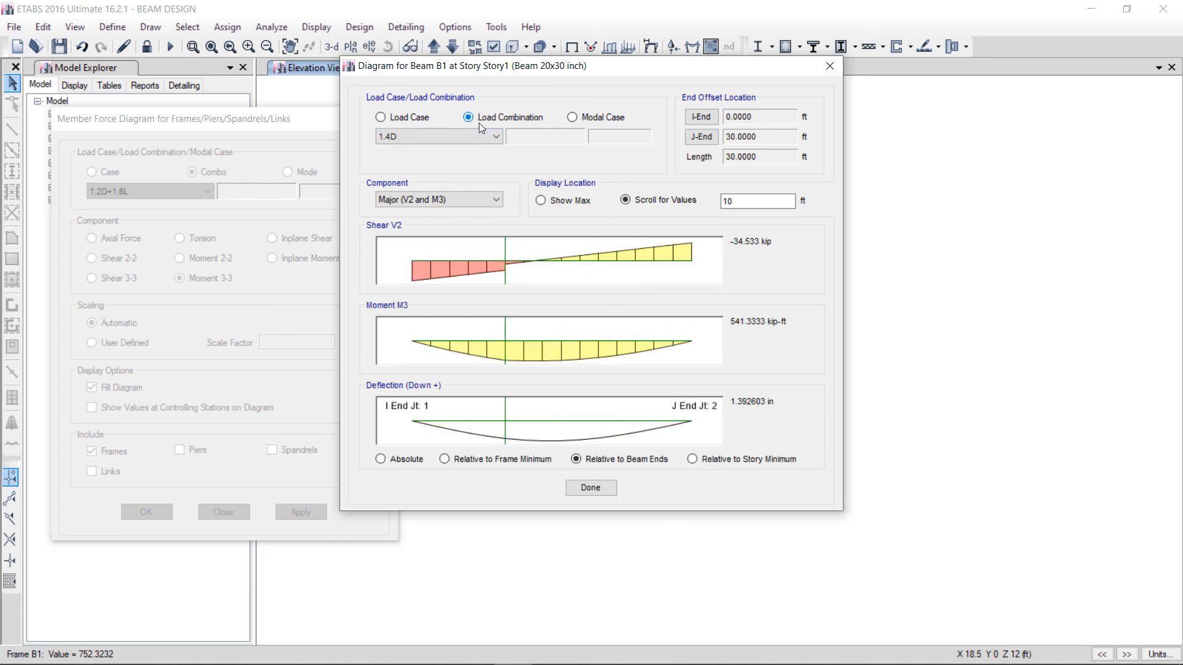
click(830, 69)
click(391, 121)
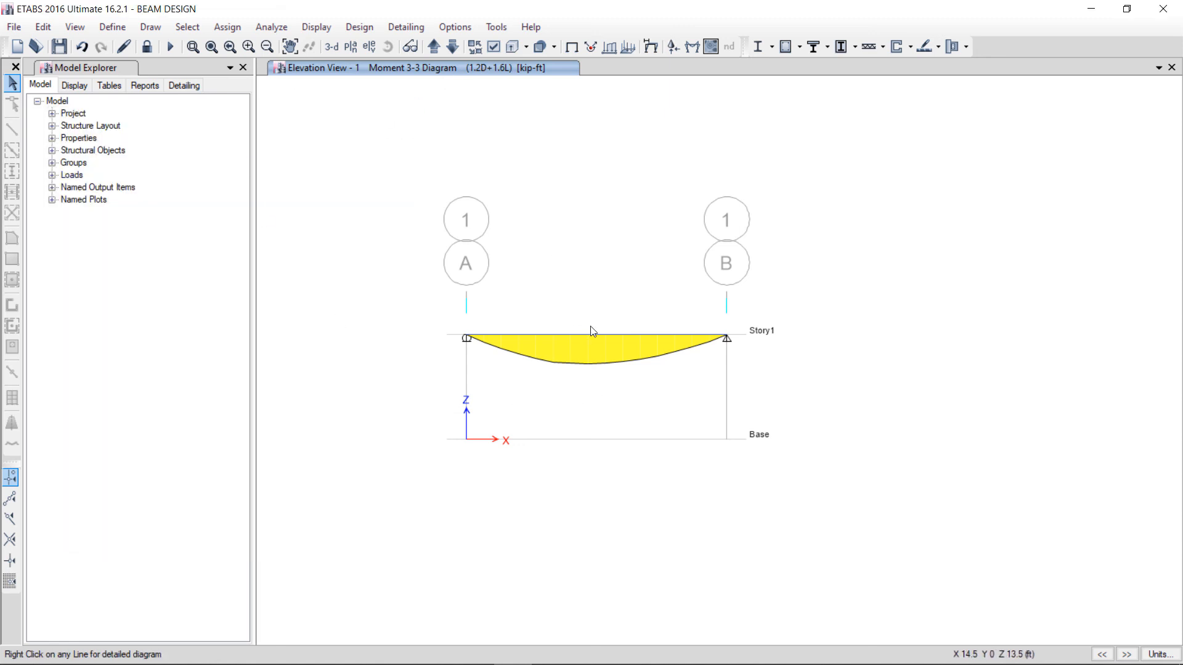
Review the concrete frame design combinations, keeping both 1.2D+1.6L and 1.4D in the design list.
click(359, 29)
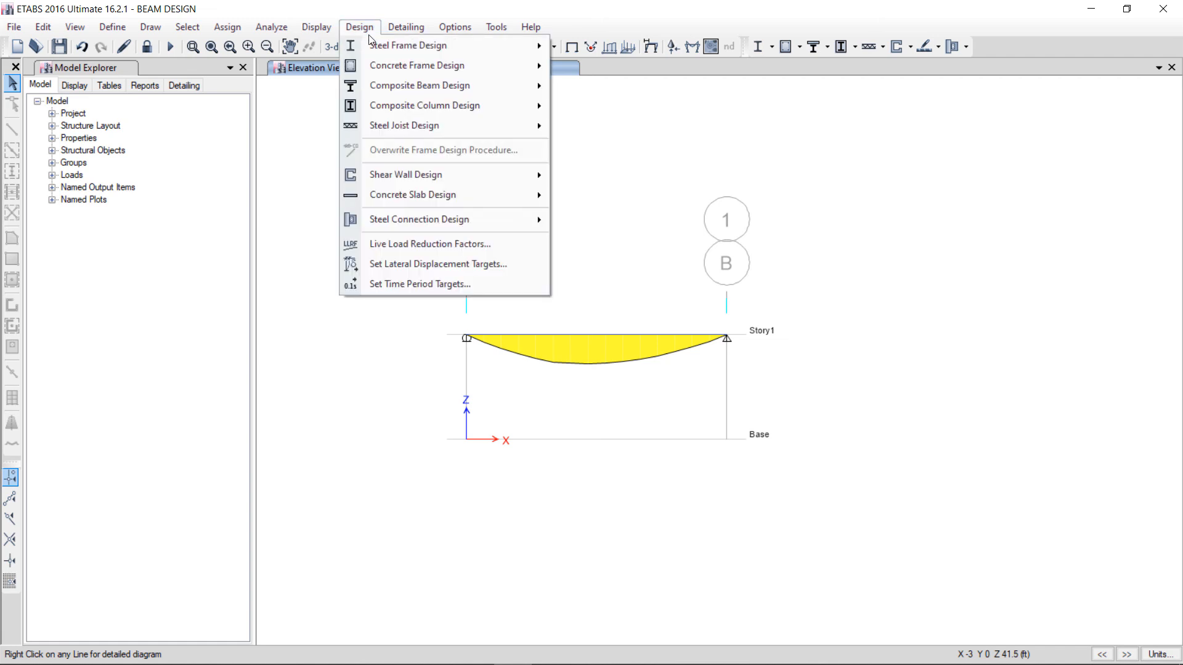
mouse_move(413, 62)
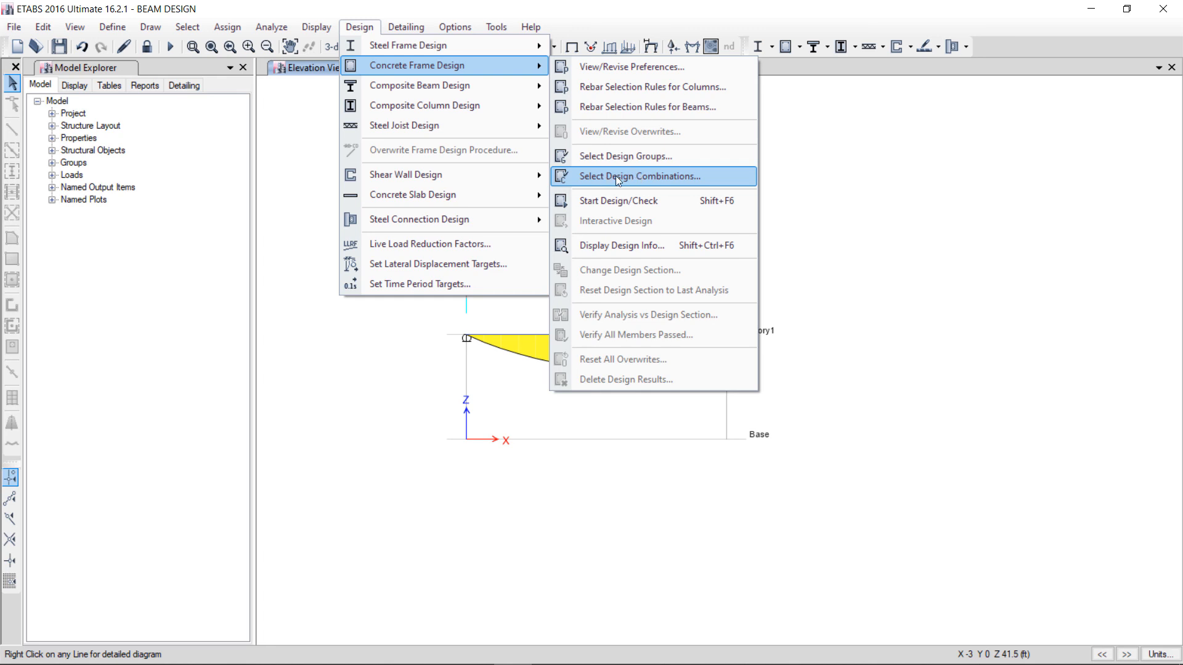
click(656, 179)
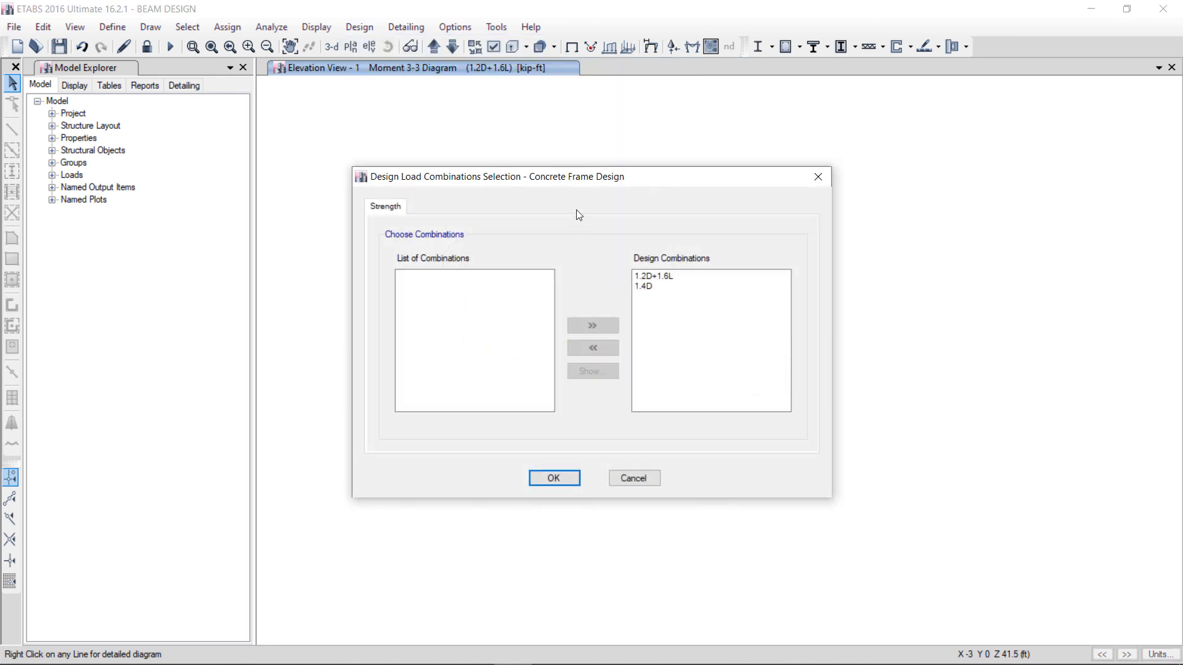
drag(657, 277, 656, 286)
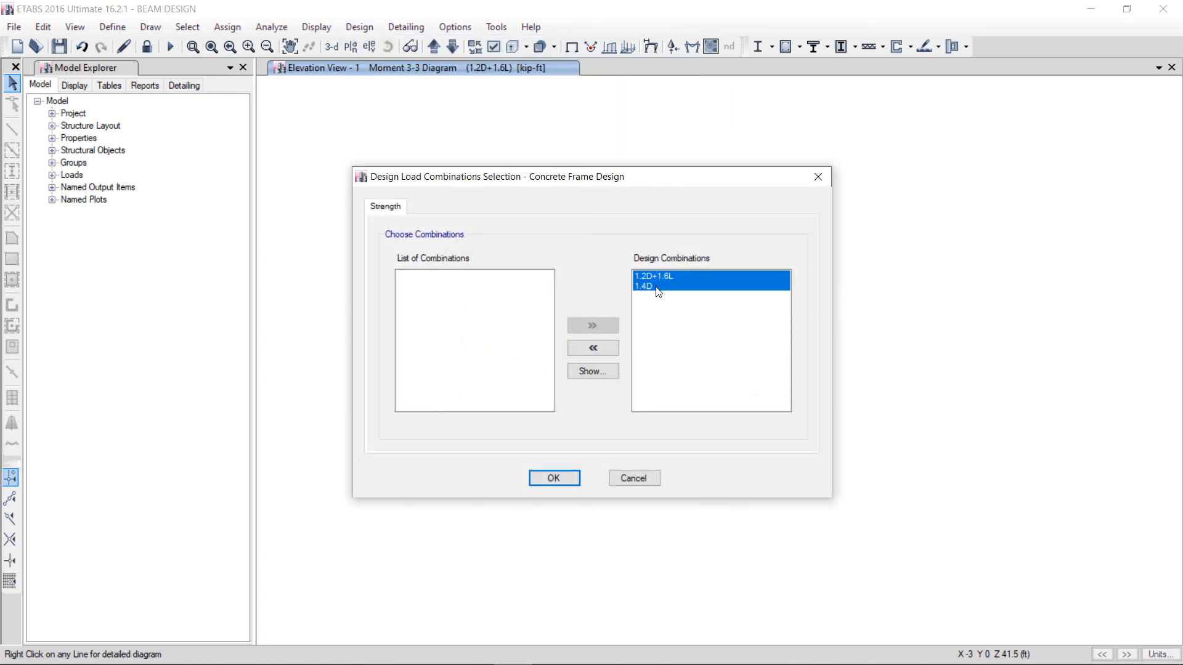
click(655, 335)
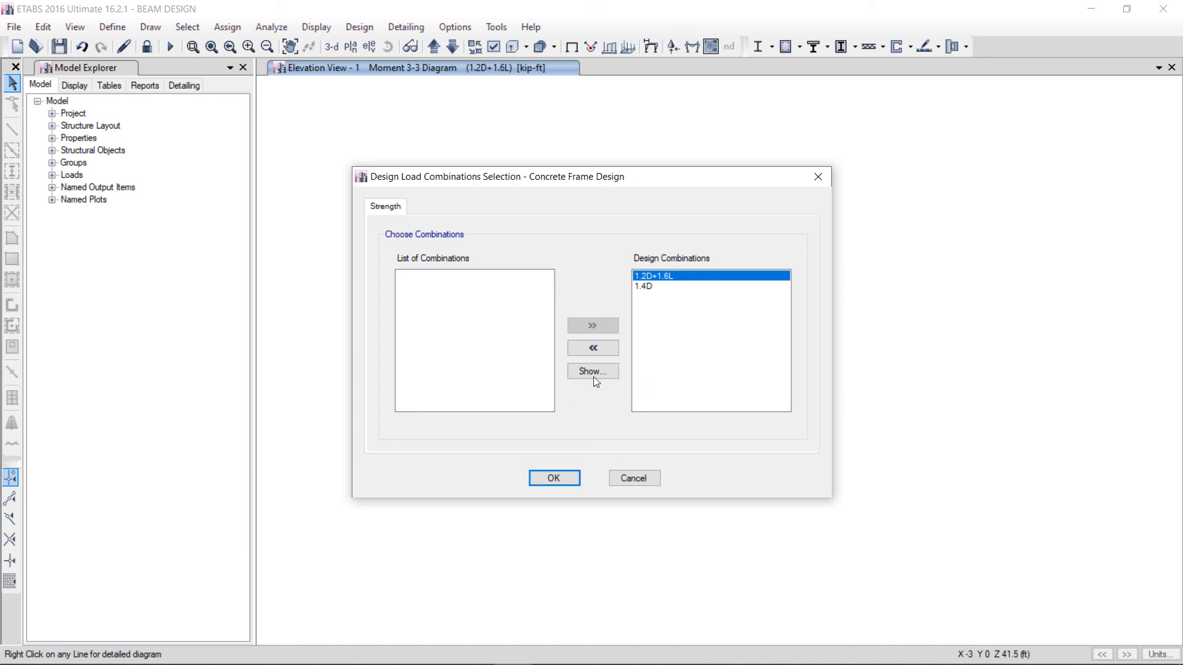
click(663, 288)
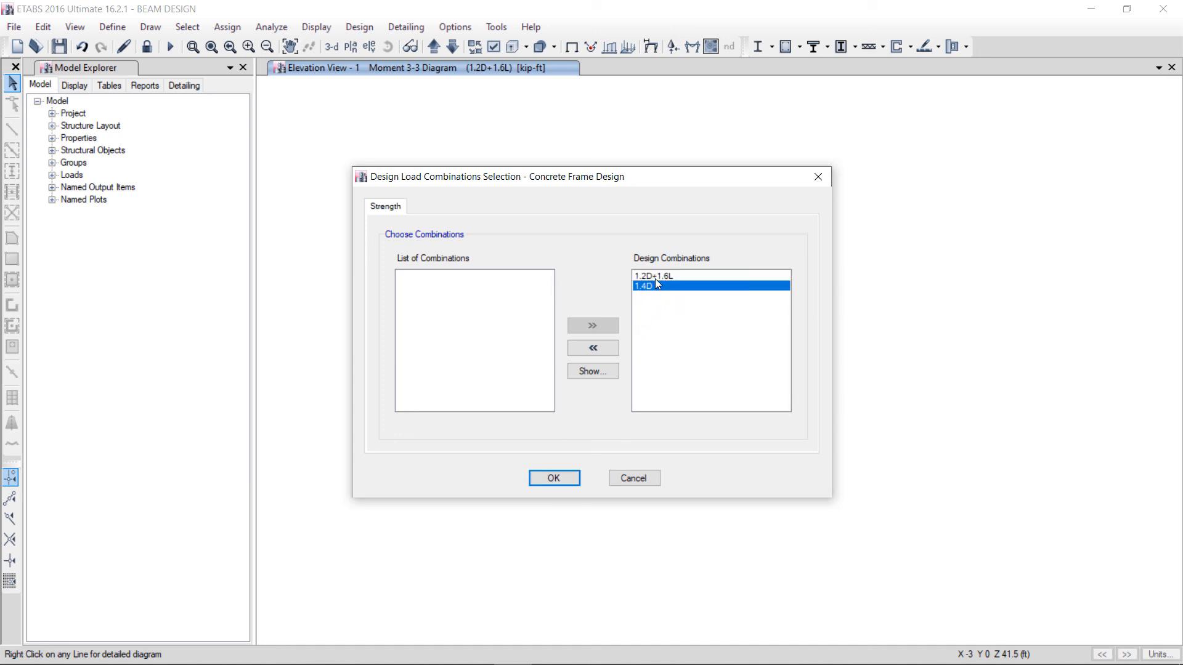
click(554, 480)
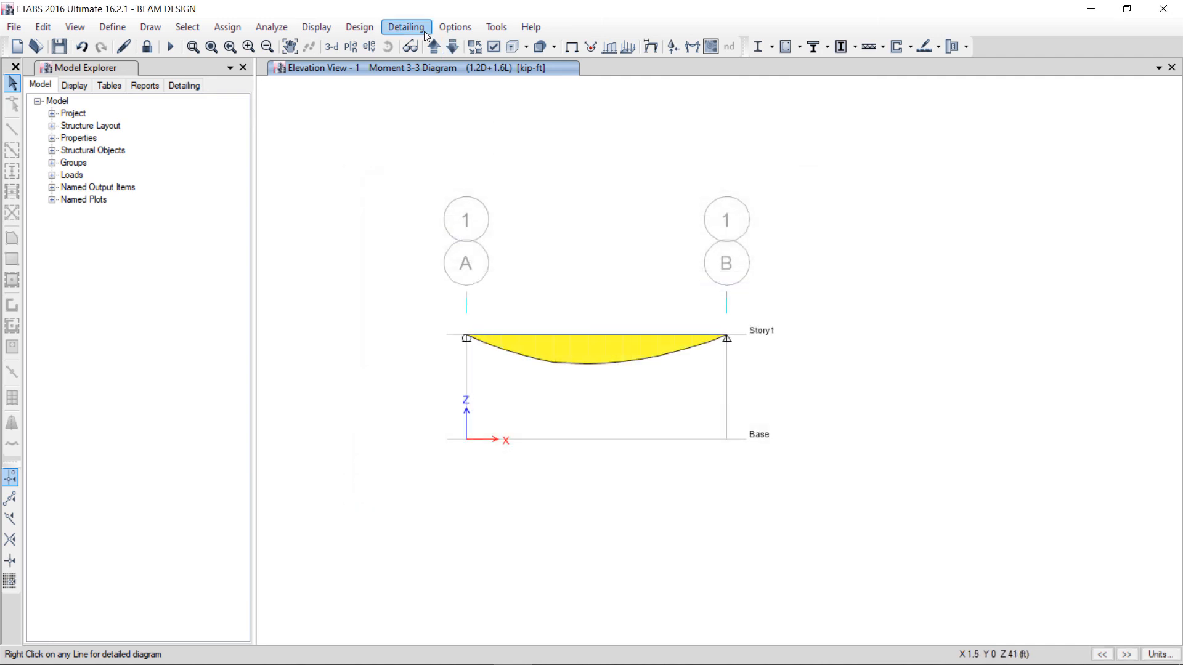
Run the concrete frame design check on the beam.
click(362, 28)
mouse_move(401, 67)
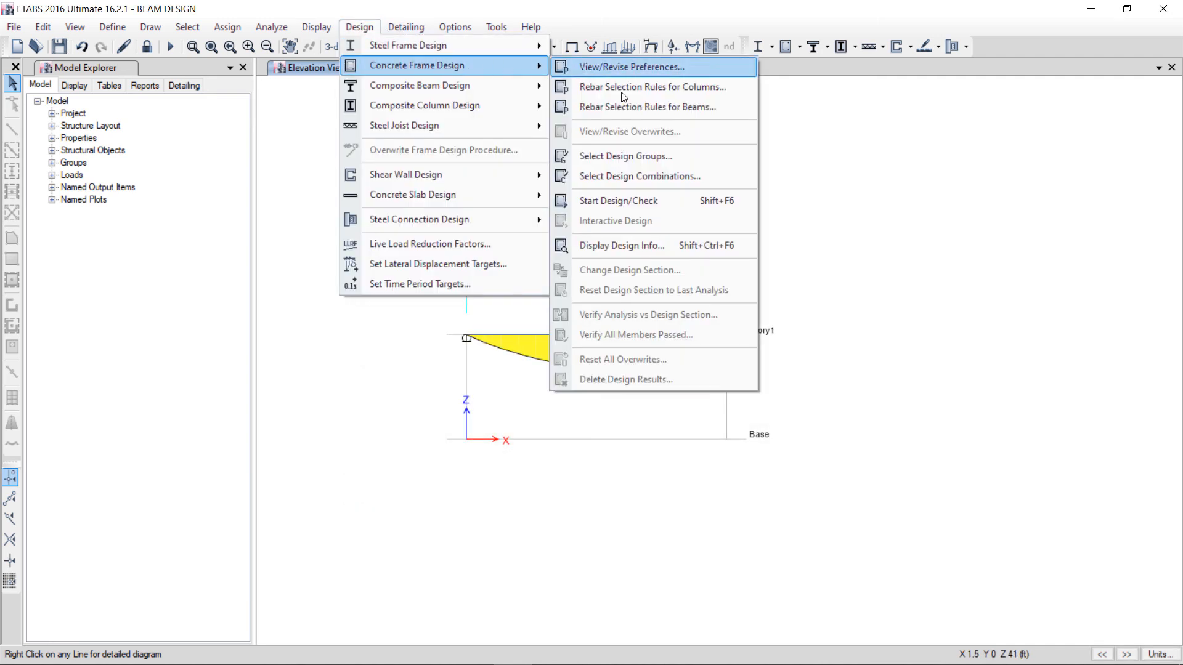
click(645, 201)
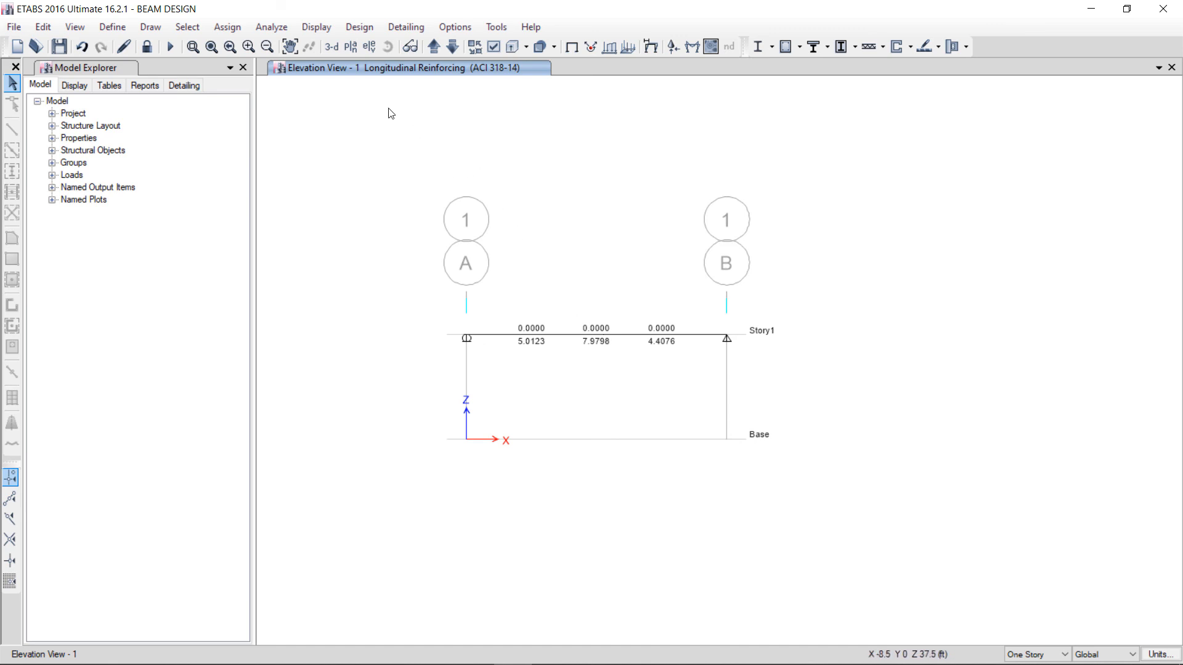
Display the Shear Reinforcing design output on the beam, moving the results dialog aside to read it before closing it.
click(359, 26)
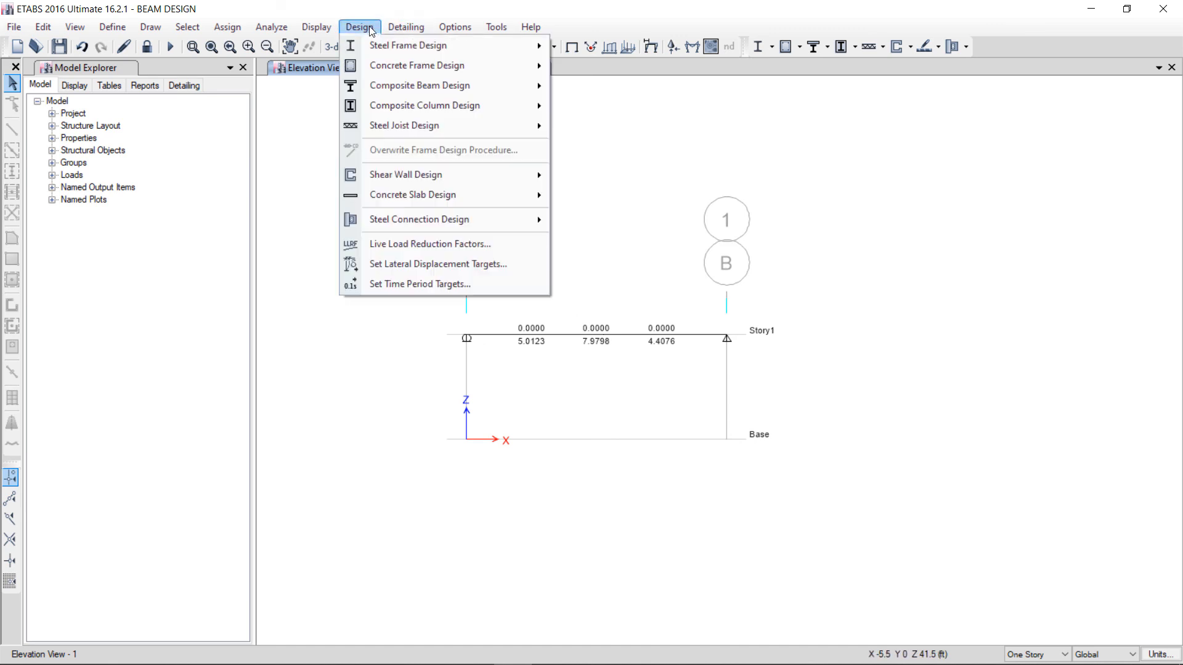
mouse_move(394, 72)
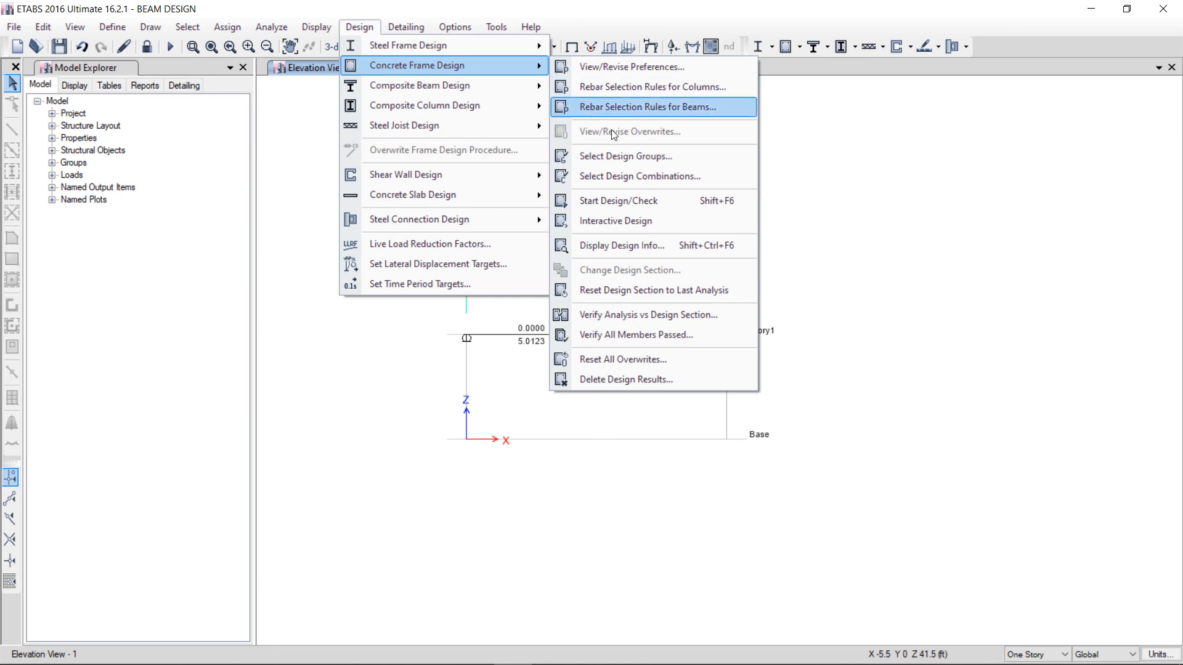
click(624, 246)
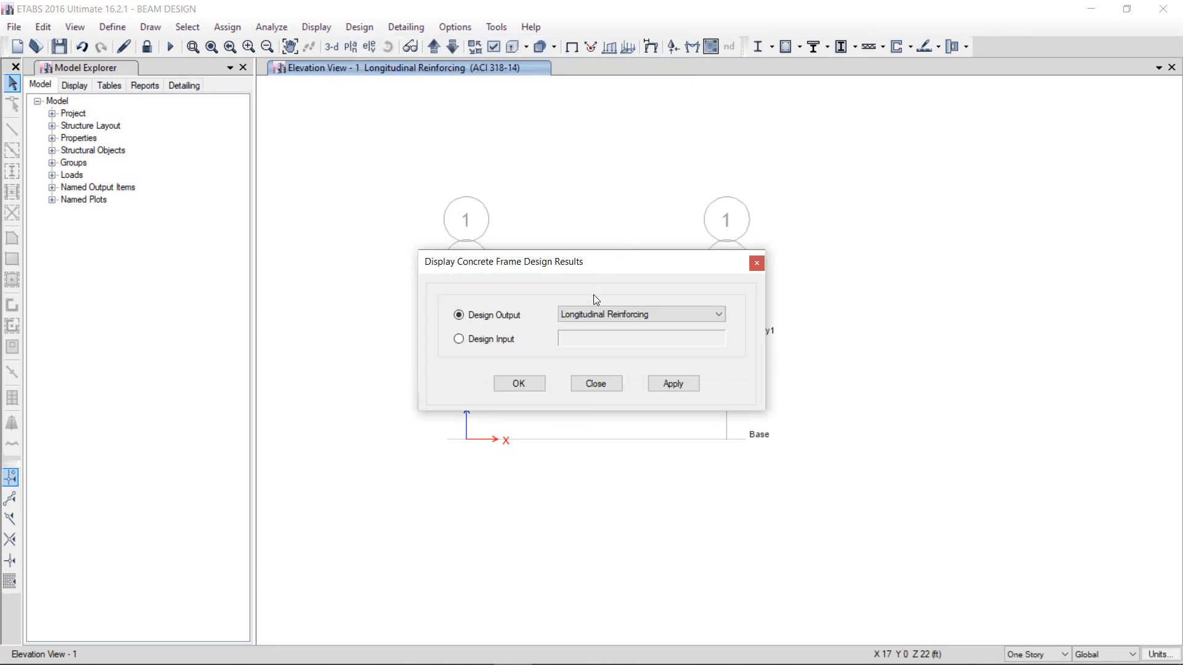
click(602, 314)
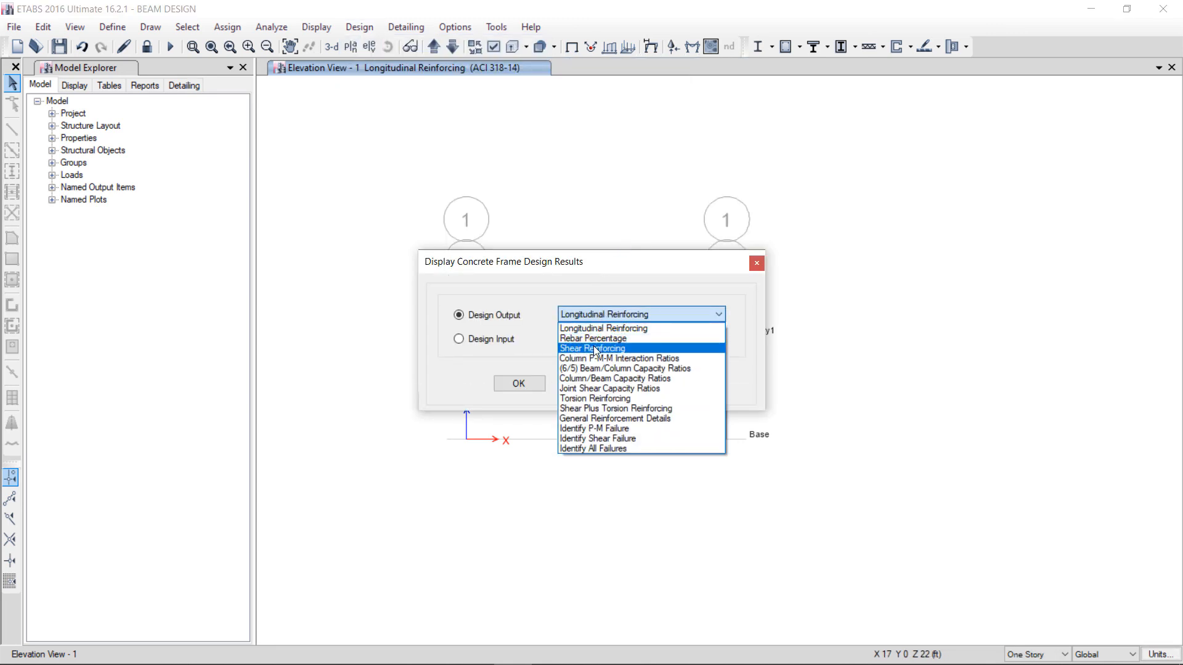
click(597, 348)
click(667, 382)
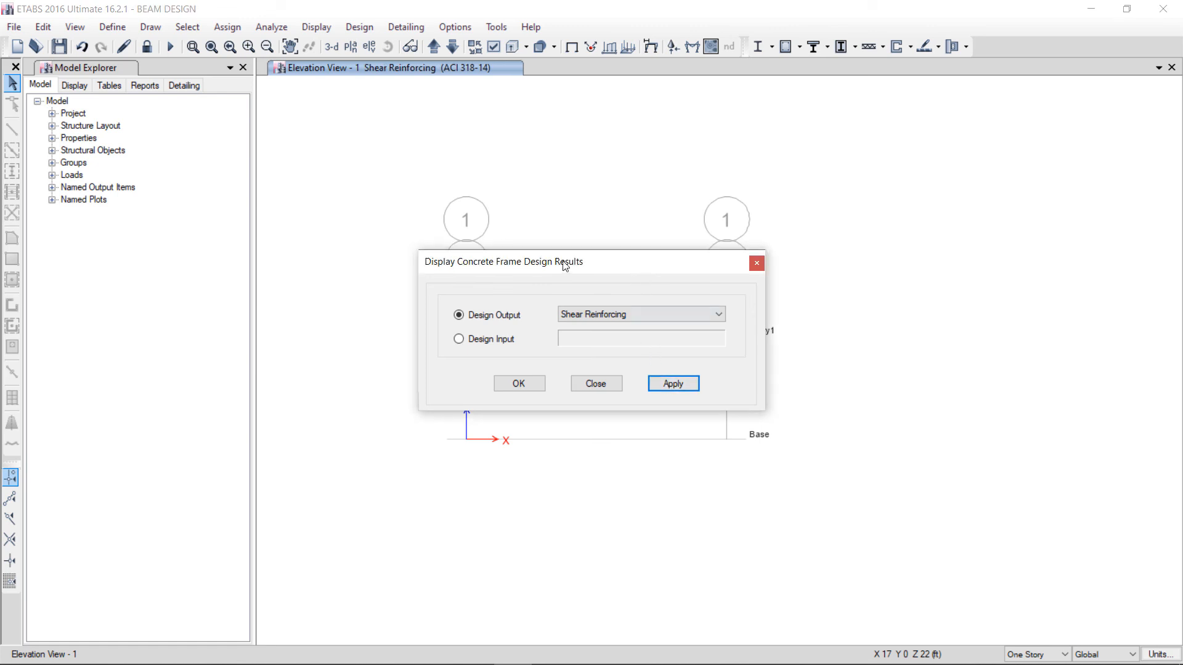
drag(645, 270, 344, 281)
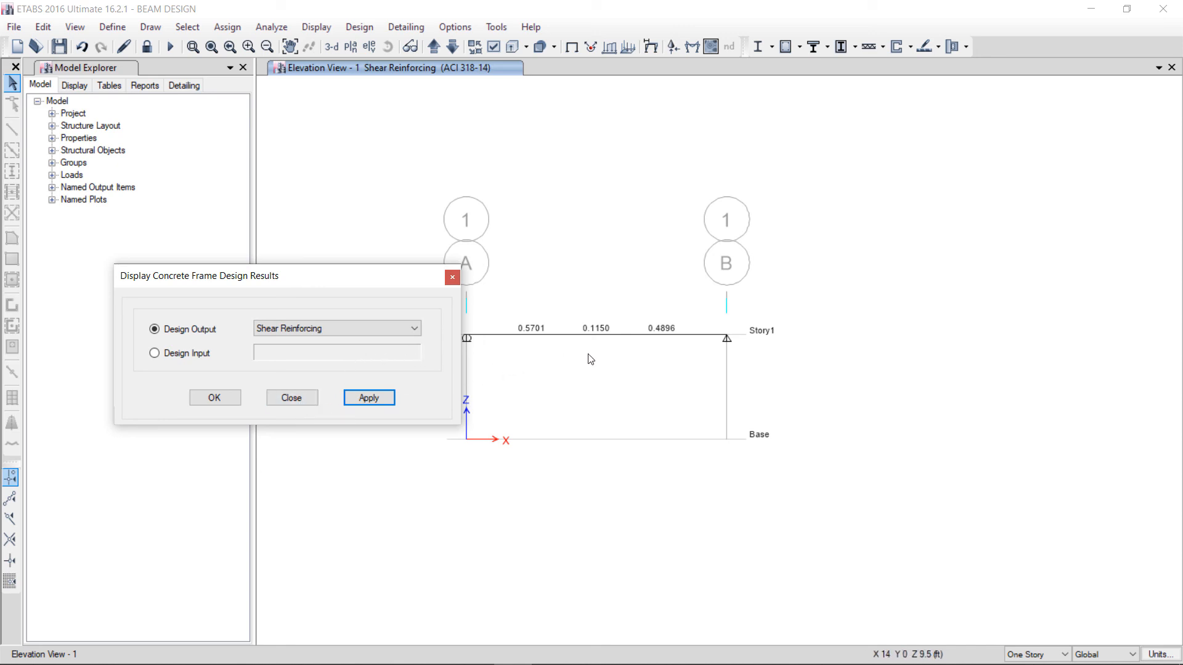
click(306, 398)
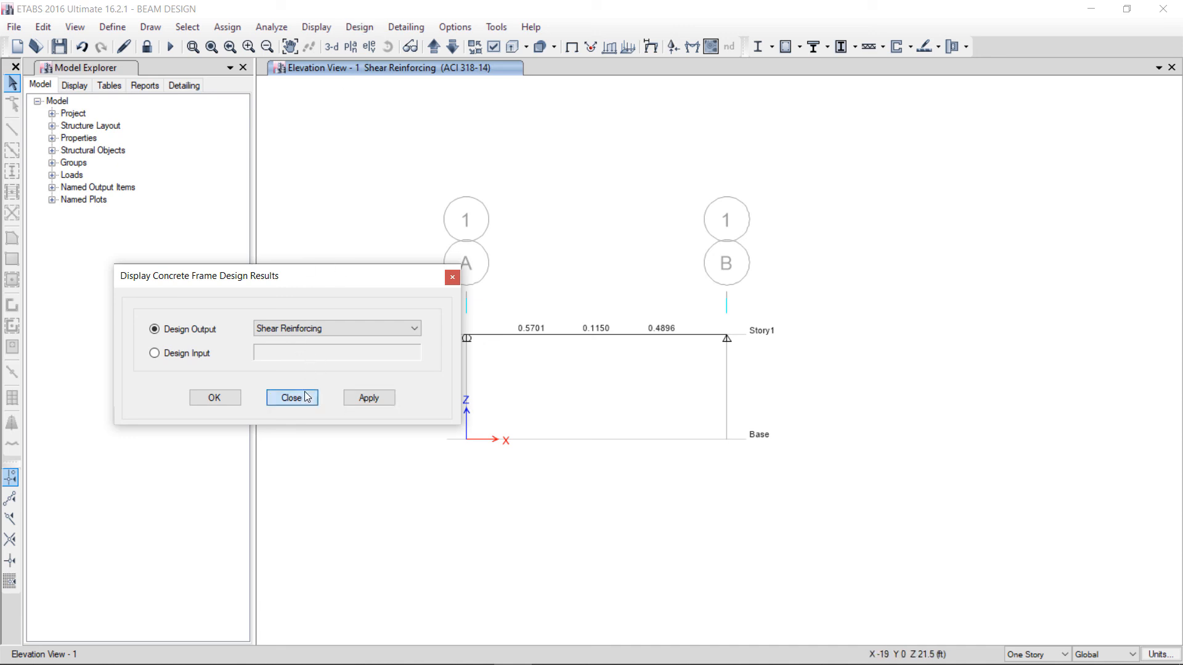
Open the beam's concrete design information and review its design summary for the 1.2D+1.6L combination, down to the flexural, shear and torsion reinforcement tables.
right_click(592, 343)
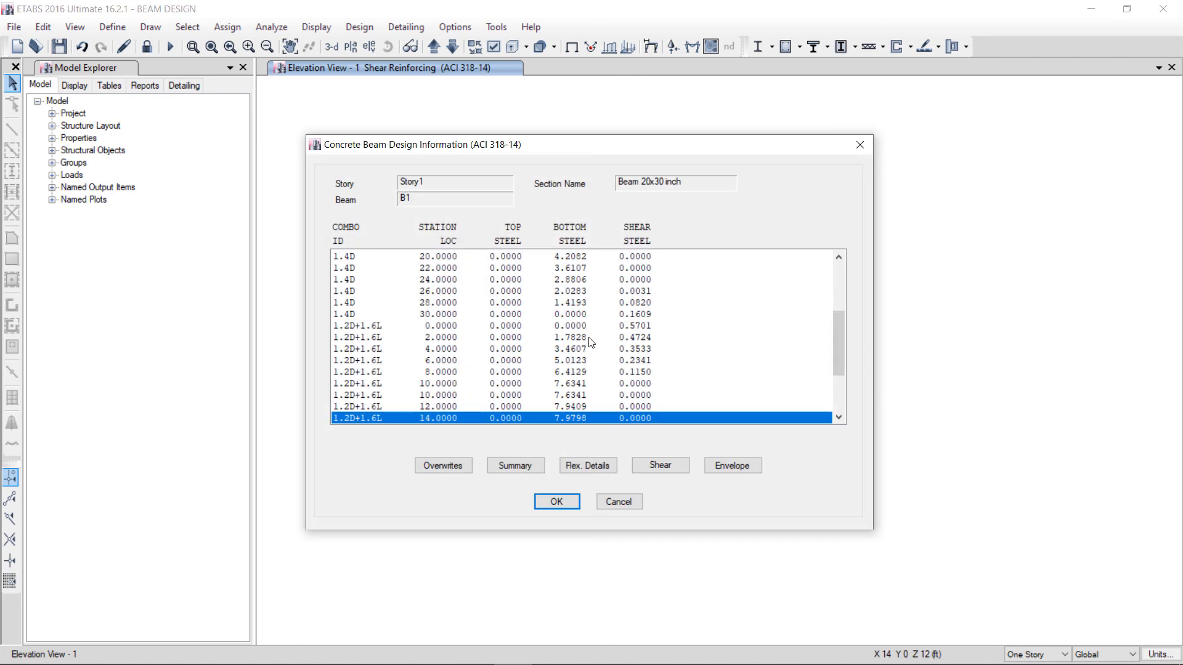
click(511, 465)
scroll(447, 471, down, 3)
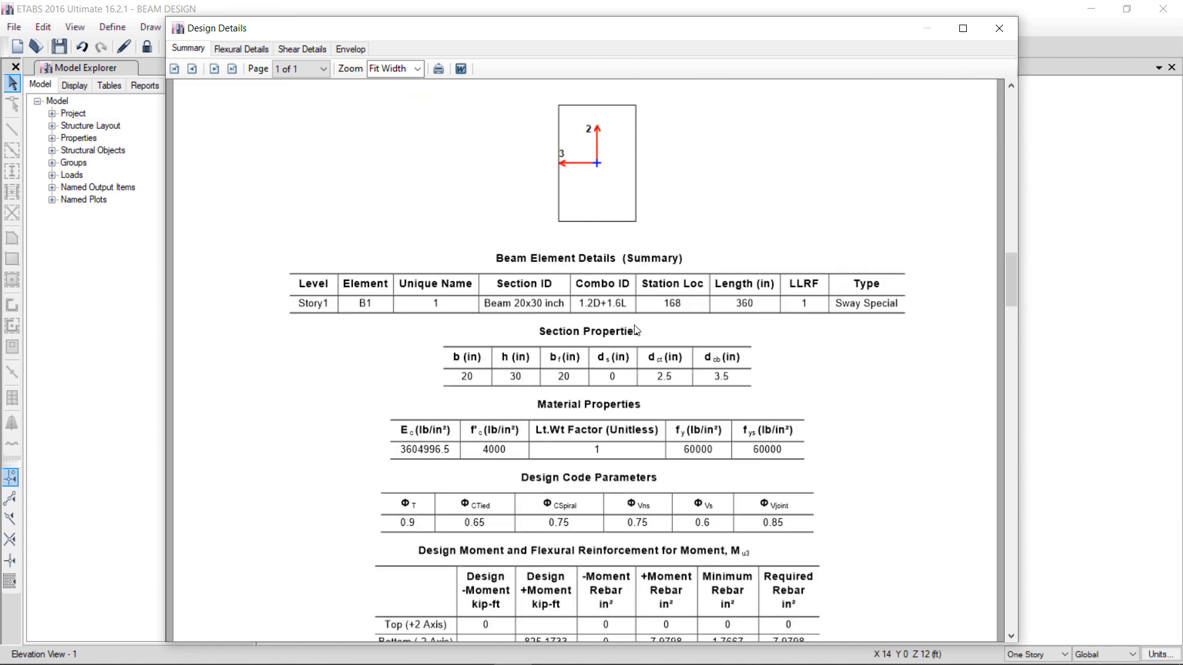
scroll(725, 356, down, 4)
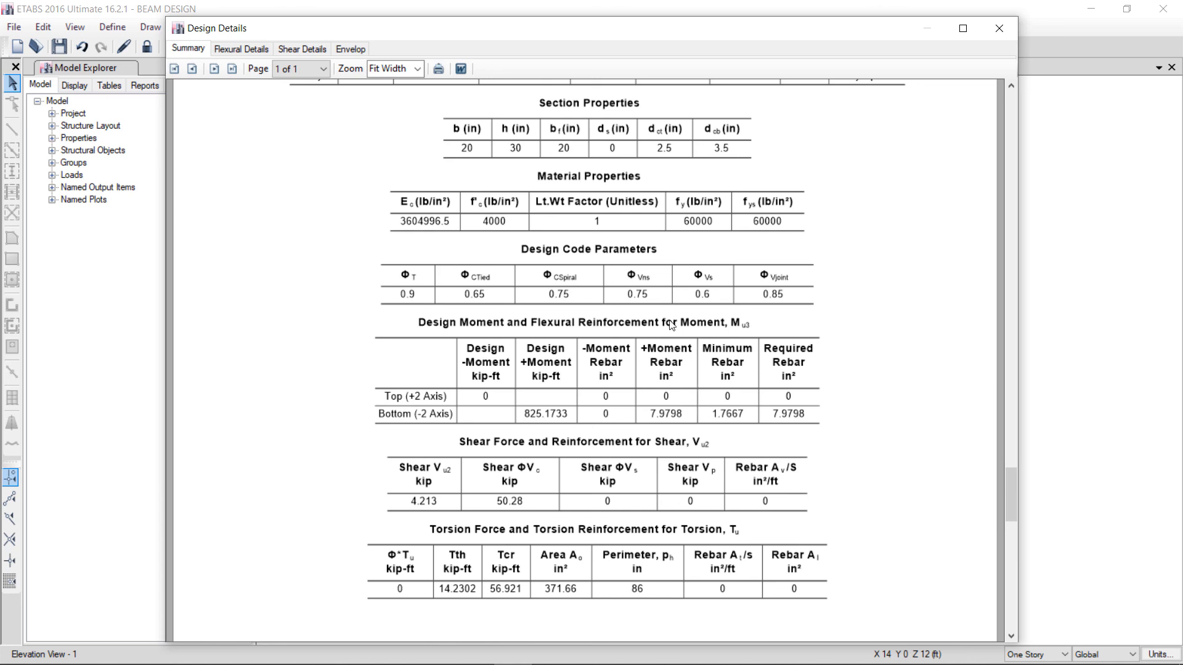
scroll(671, 324, down, 2)
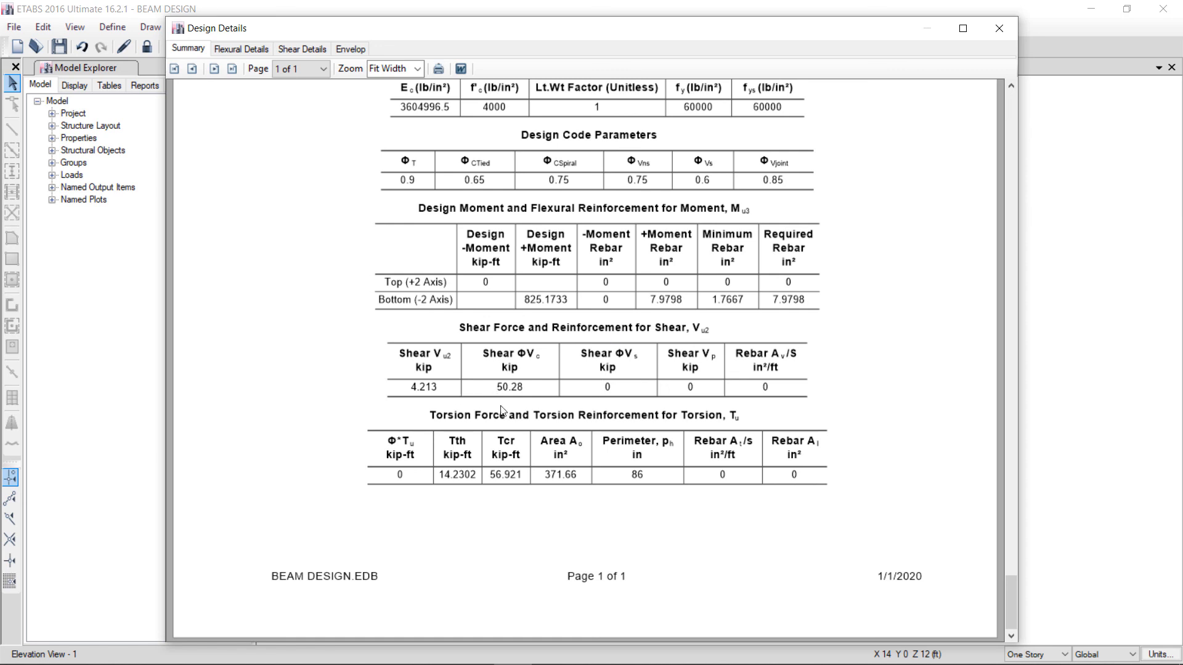
View the beam's flexural design details and review its shear design details, including the design forces and design basis tables.
click(256, 52)
click(287, 50)
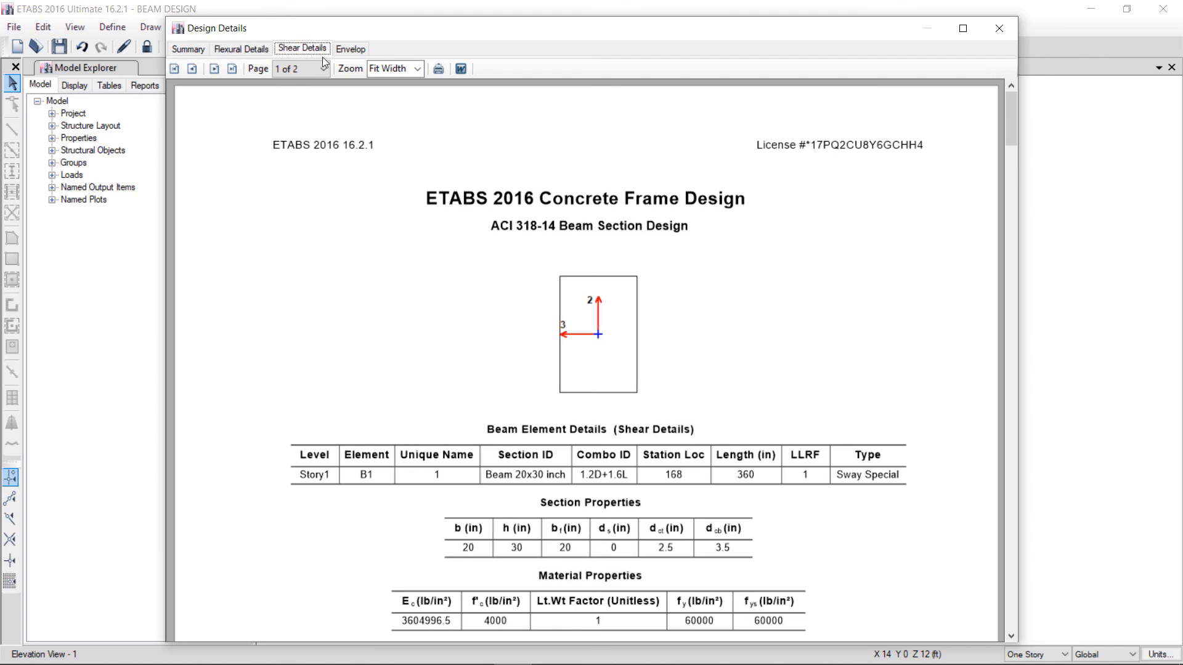
scroll(493, 404, down, 10)
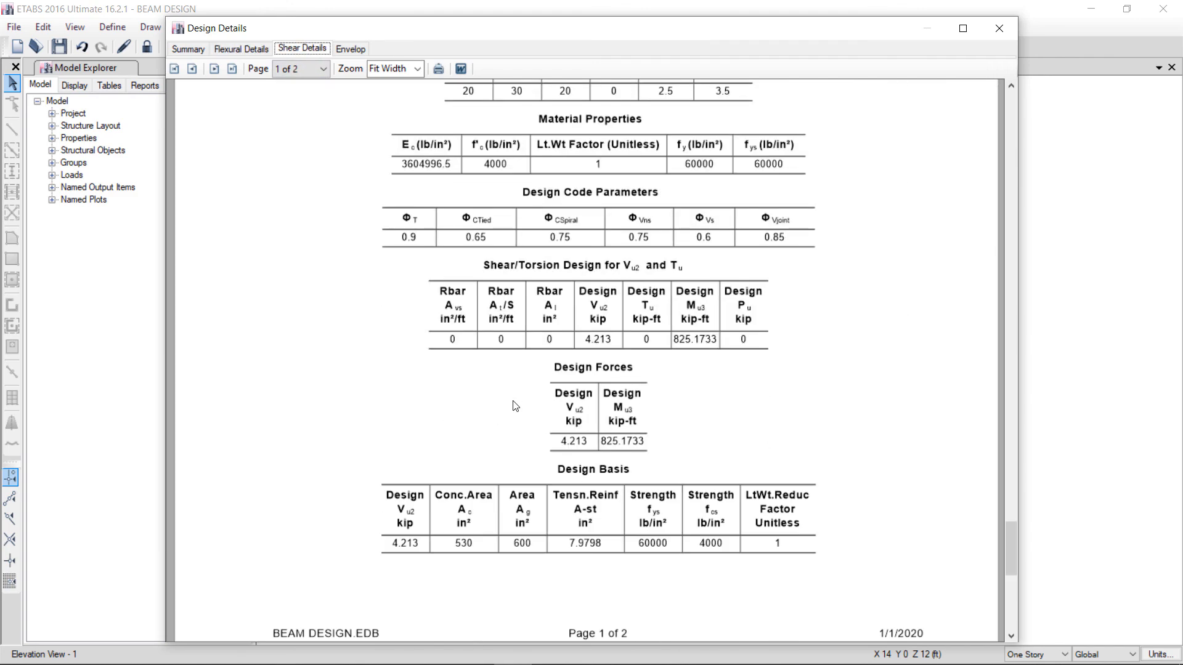